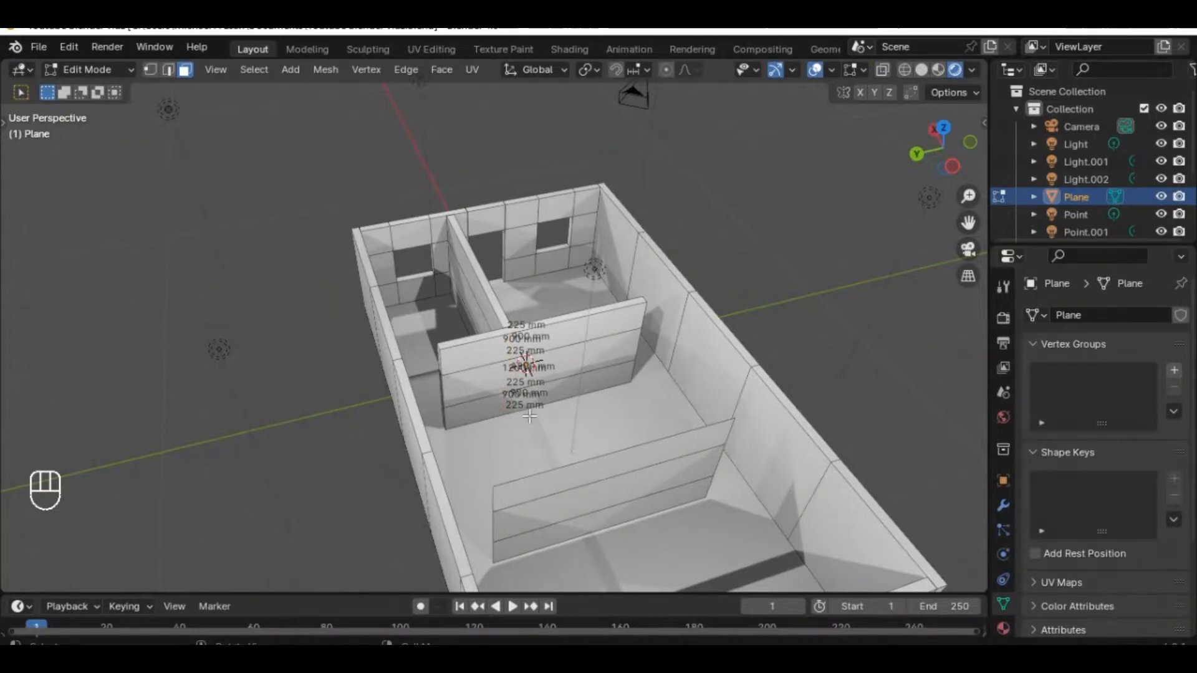
- Shorten the middle partition by moving its selected end faces 900 mm along X, leaving a gap before the cross wall
key(g)
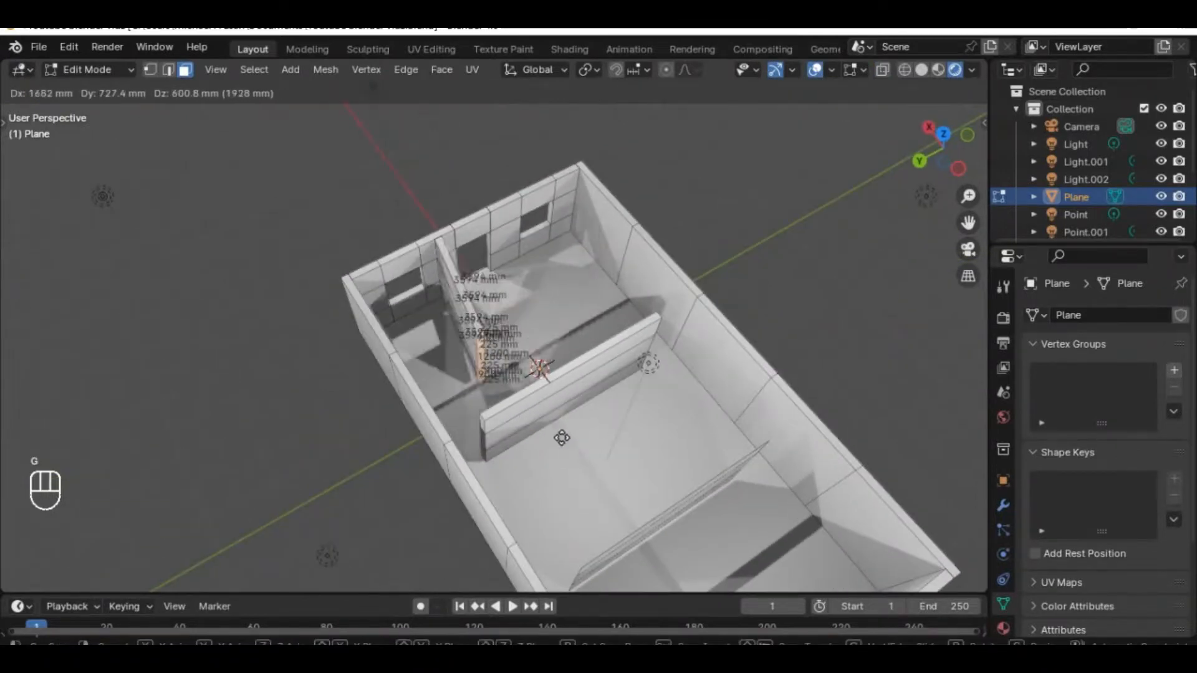
click(562, 458)
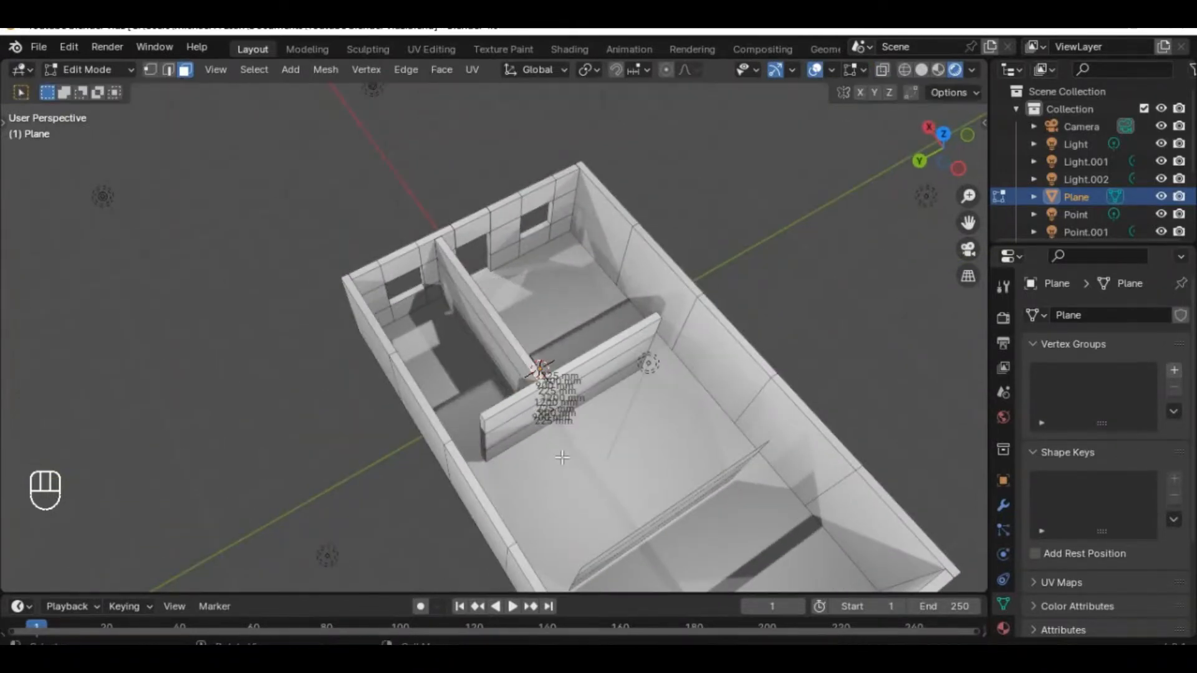
middle_drag(539, 492, 569, 446)
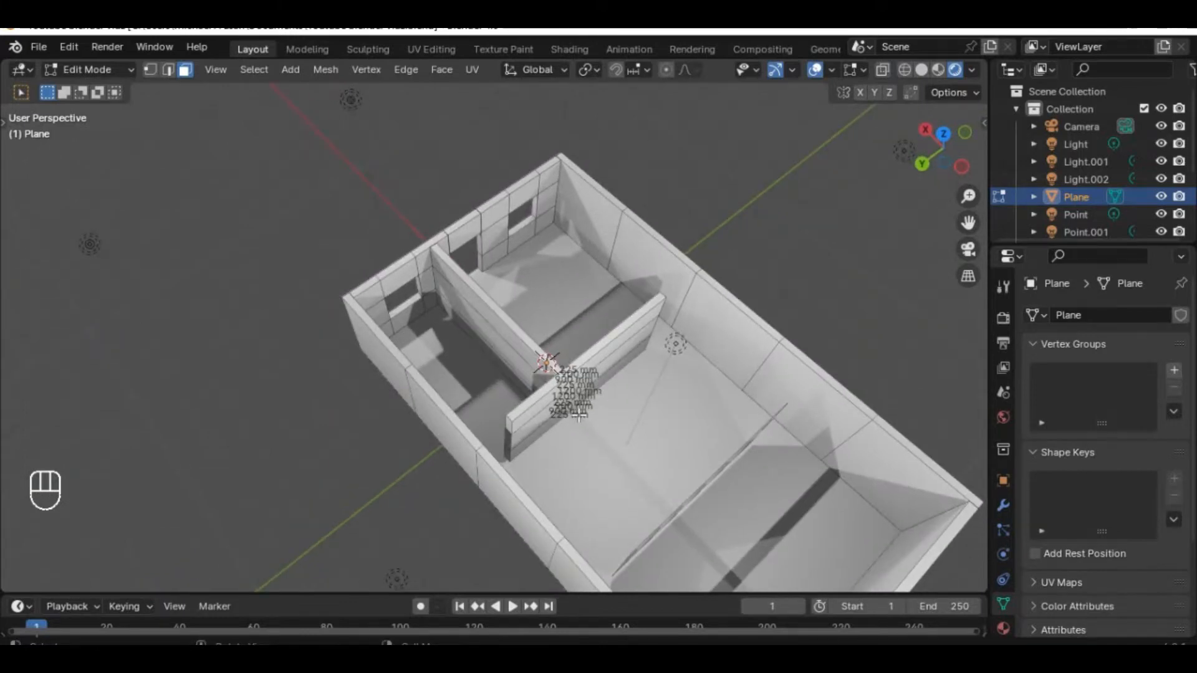
scroll(579, 416, up, 3)
middle_drag(597, 472, 654, 396)
middle_drag(675, 460, 703, 451)
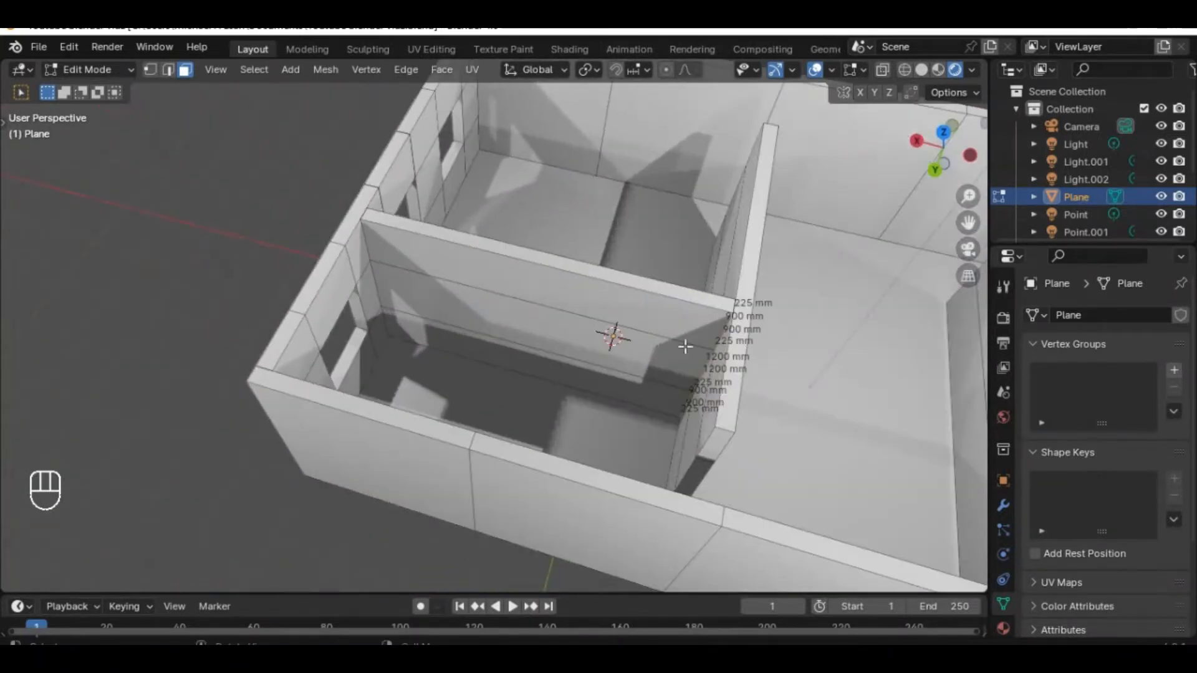
key(g)
key(y)
text(x)
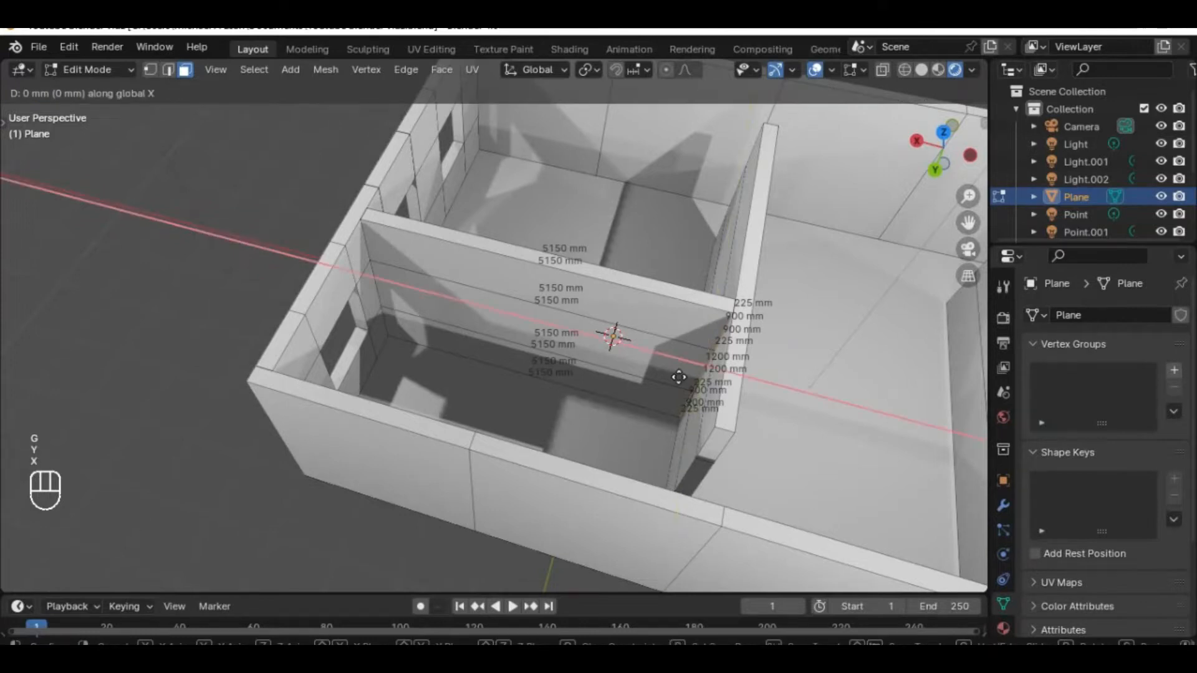
text(900)
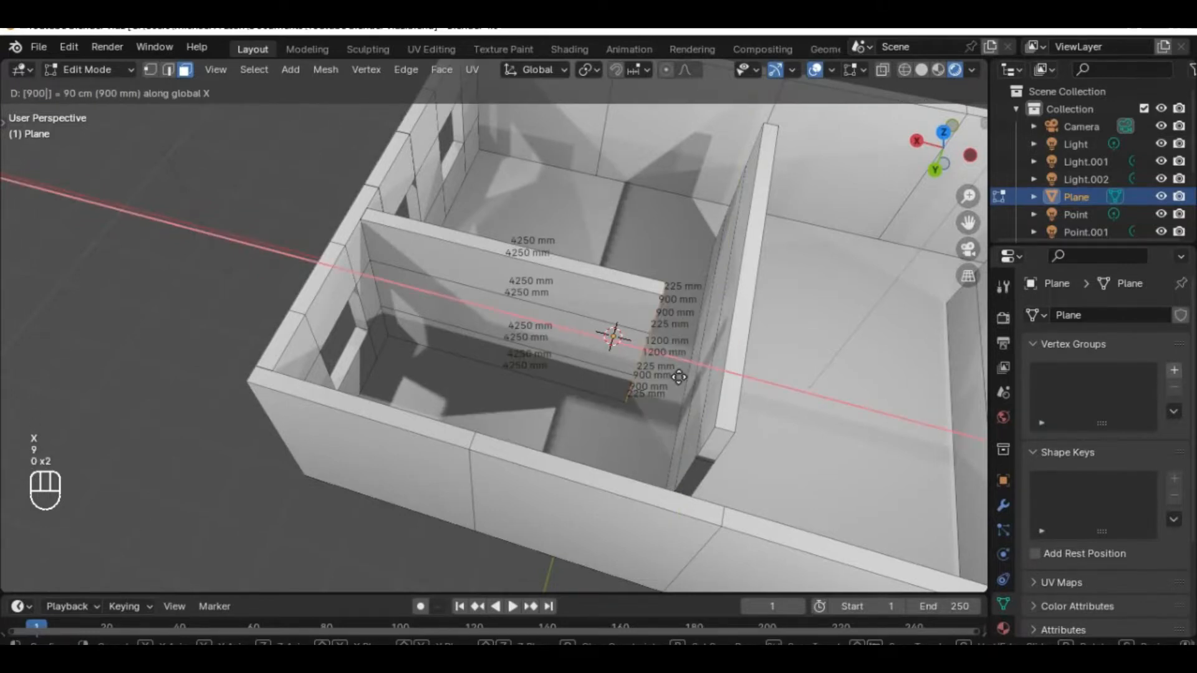
key(Return)
- Duplicate the shortened partition's upper end face and place the copy -900 mm along X at the cross wall
mouse_move(679, 377)
middle_down()
mouse_move(614, 387)
mouse_move(585, 377)
mouse_move(831, 211)
middle_up()
middle_drag(722, 380, 415, 361)
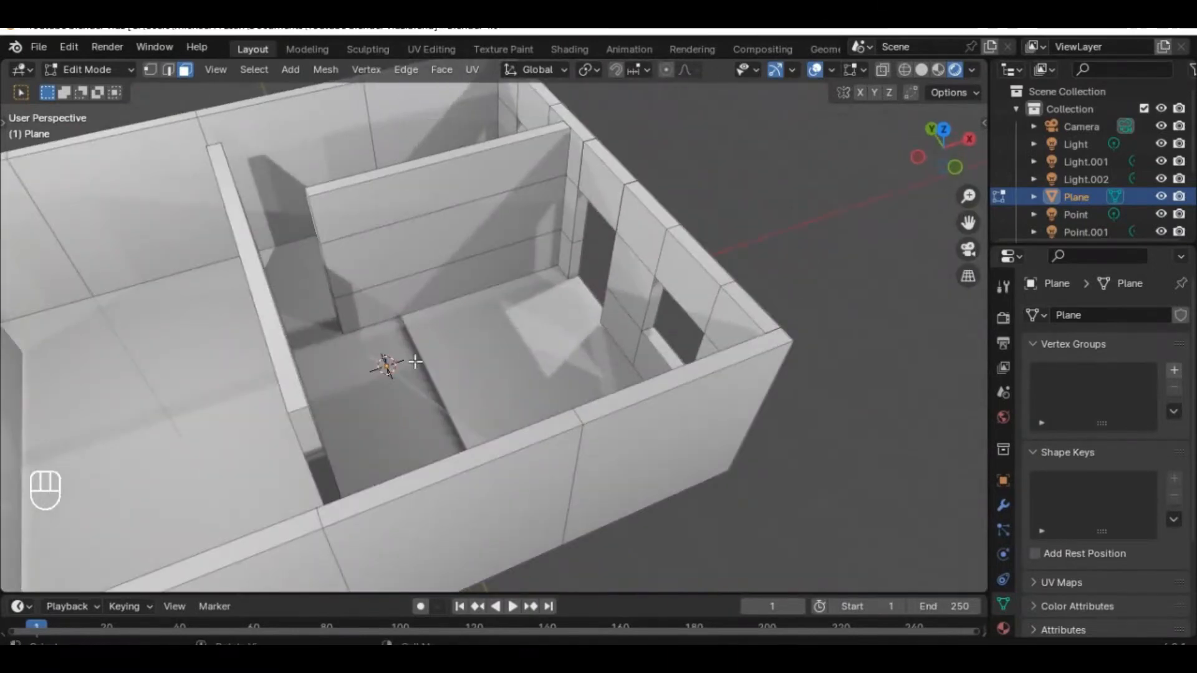
middle_drag(330, 306, 647, 316)
click(651, 320)
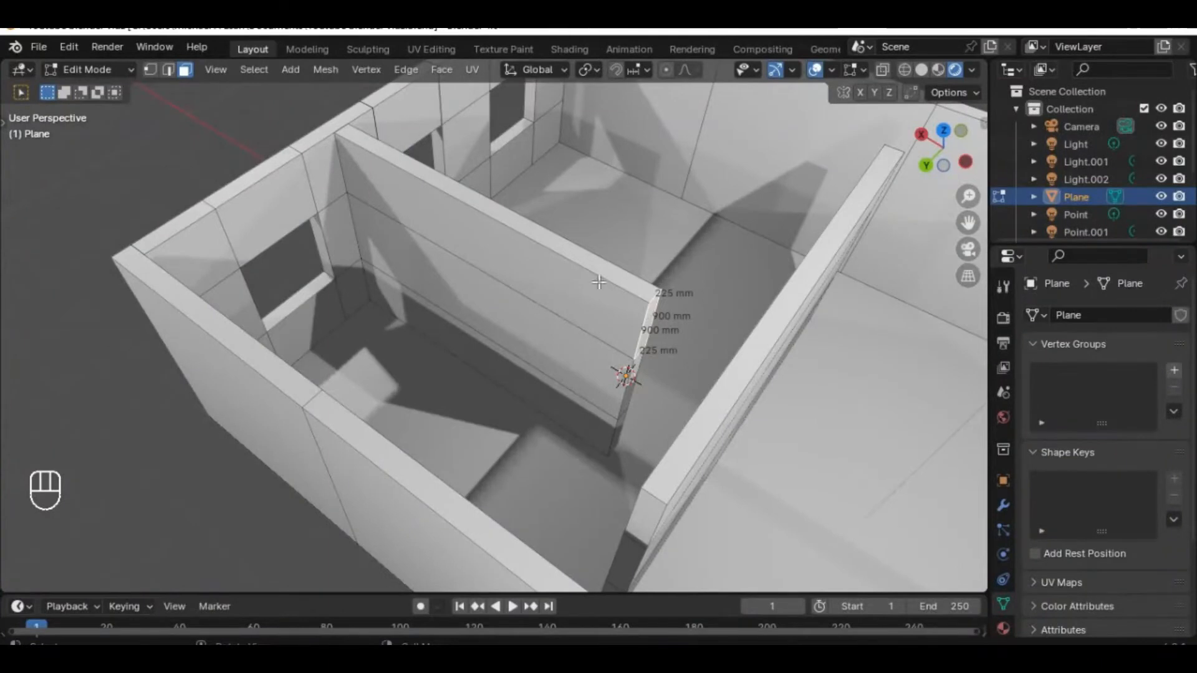
middle_drag(619, 392, 400, 404)
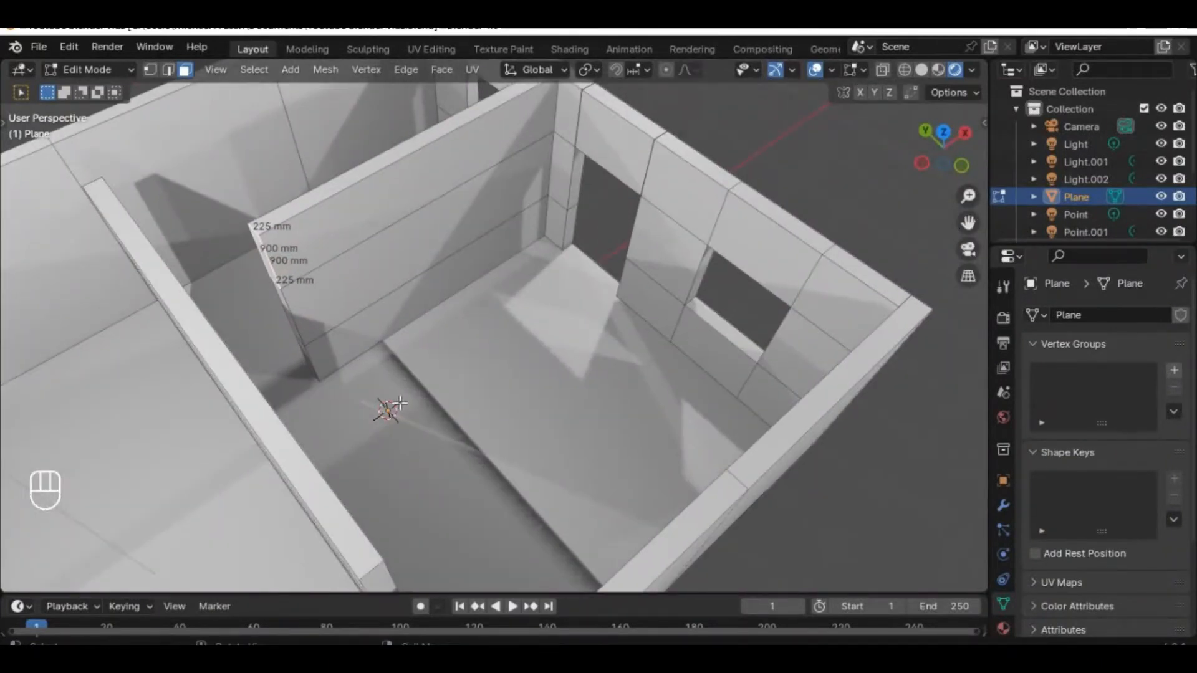
key(shift+s)
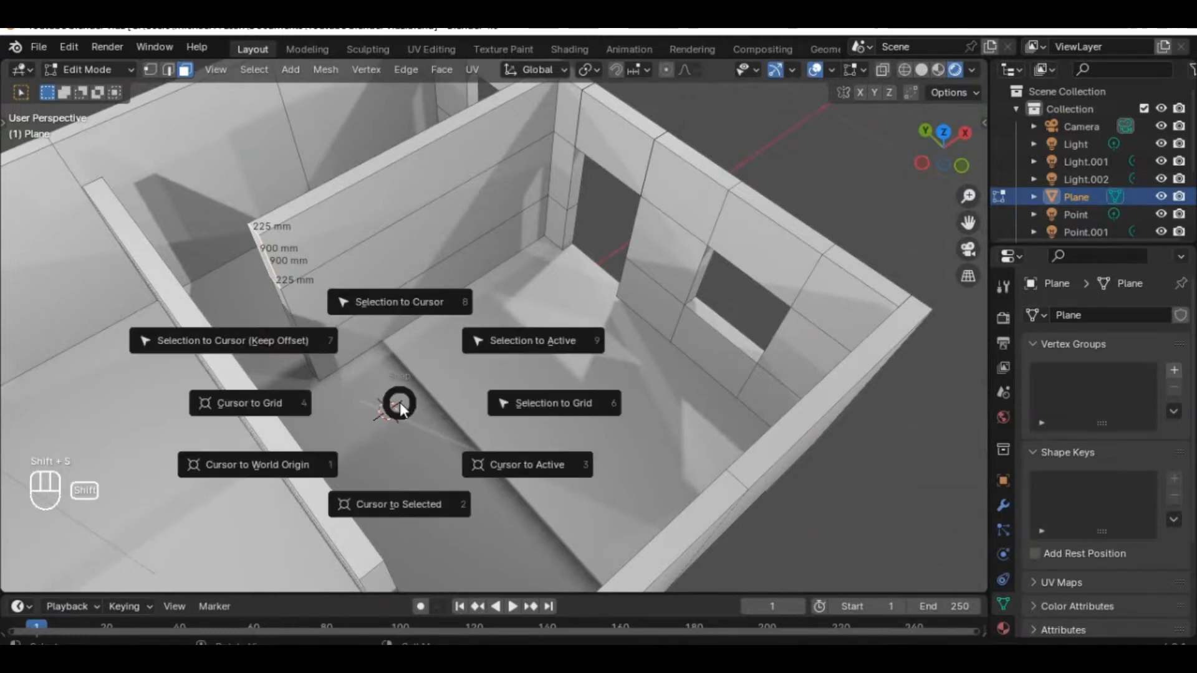
click(900, 471)
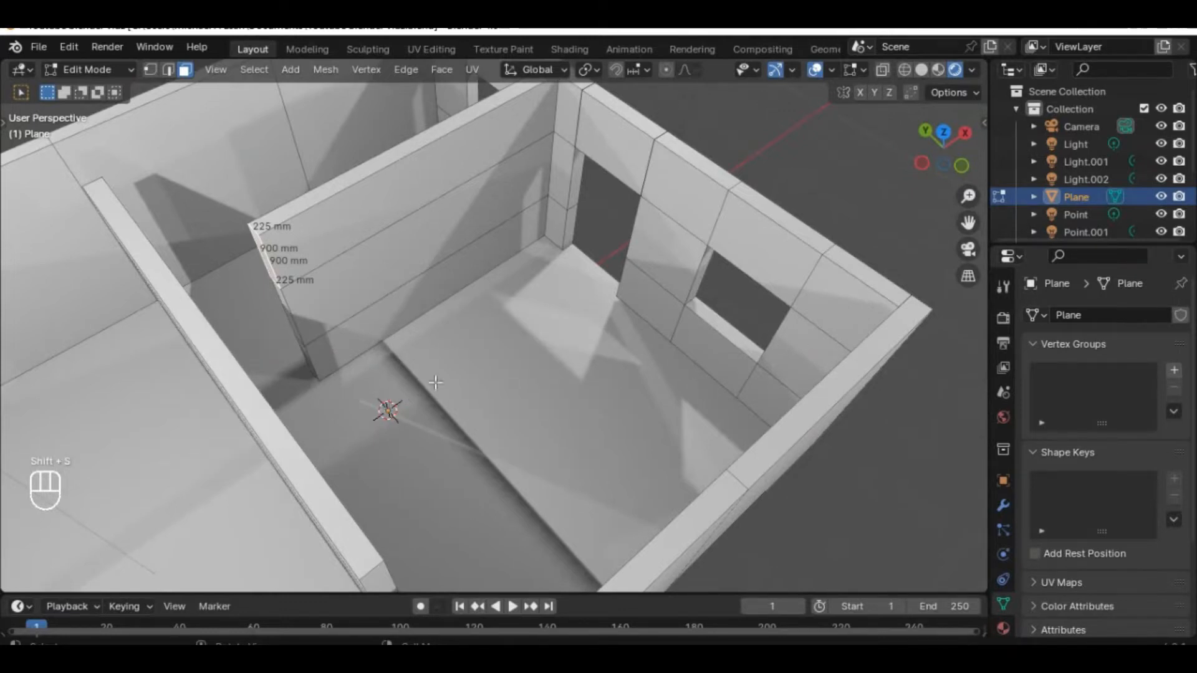
key(shift+d)
key(y)
key(x)
text(9000)
key(BackSpace)
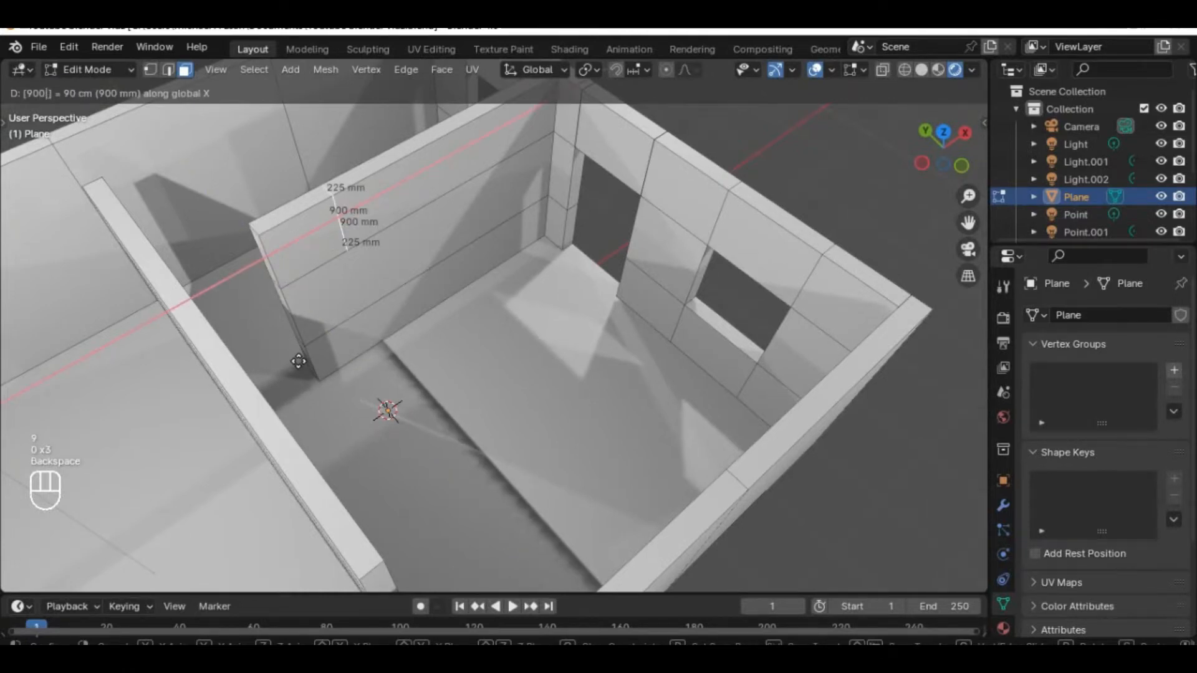
key(minus)
click(371, 398)
middle_drag(371, 398, 355, 382)
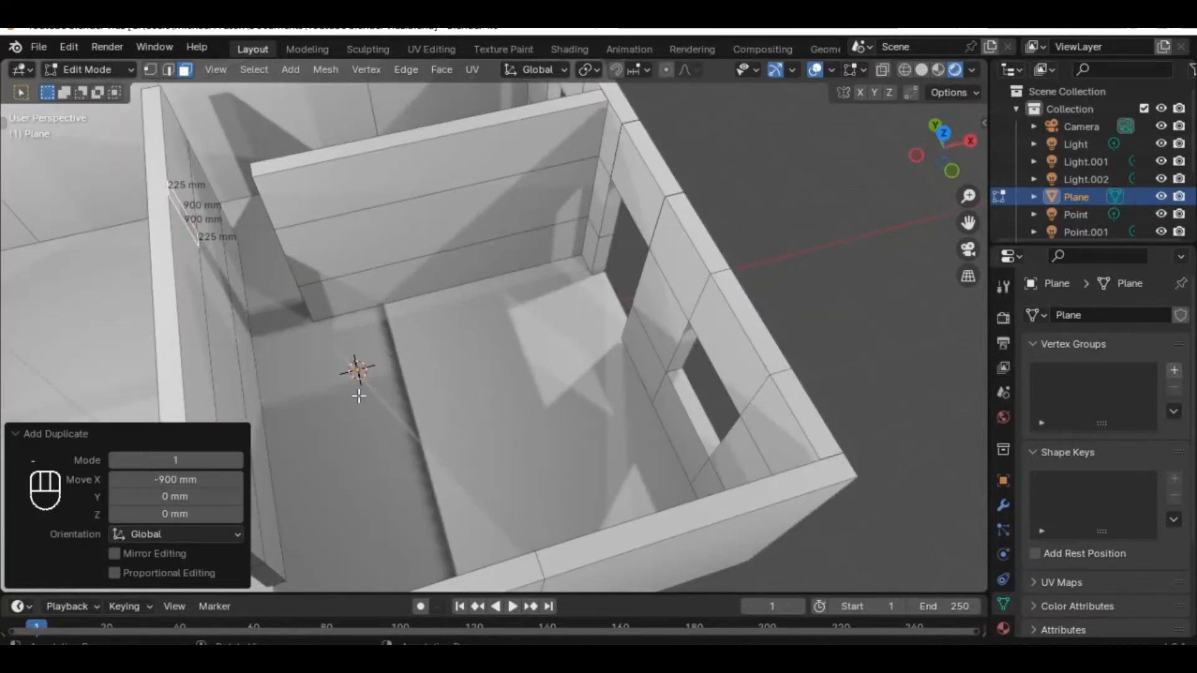
- Extrude the duplicated face 900 mm along X to form a header over the door gap in the middle partition
key(e)
text(x900)
click(358, 396)
- Select all three faces on the cross wall's free end and move them 900 mm along Y to reach the outer wall
middle_drag(854, 290, 667, 305)
middle_drag(633, 382, 355, 374)
middle_drag(400, 414, 466, 408)
click(618, 322)
middle_drag(659, 346, 523, 400)
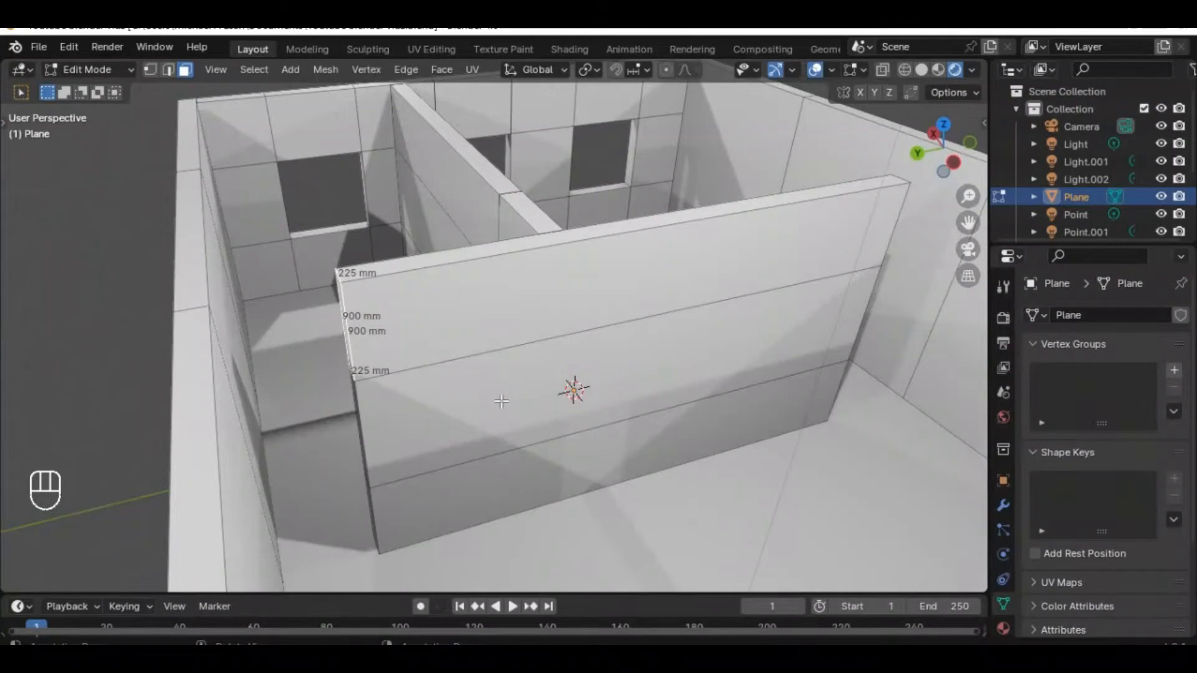
middle_drag(347, 388, 393, 397)
shift+click(395, 409)
shift+click(406, 500)
middle_drag(498, 434, 469, 446)
text(gy)
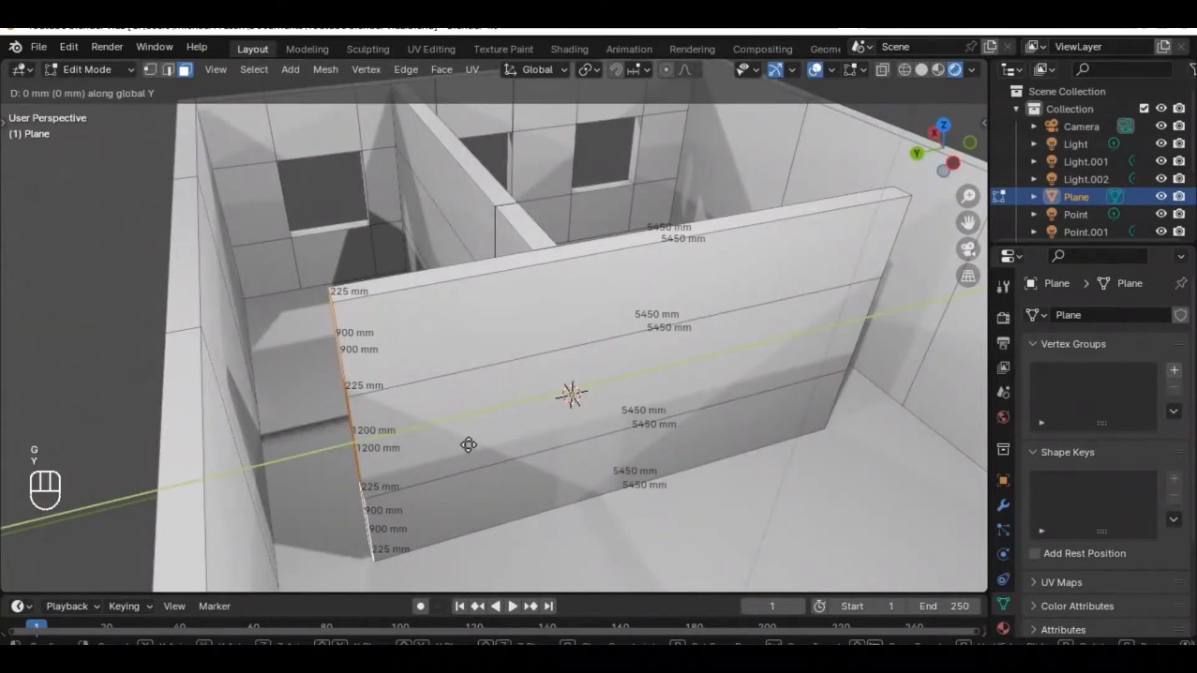
text(900)
click(468, 446)
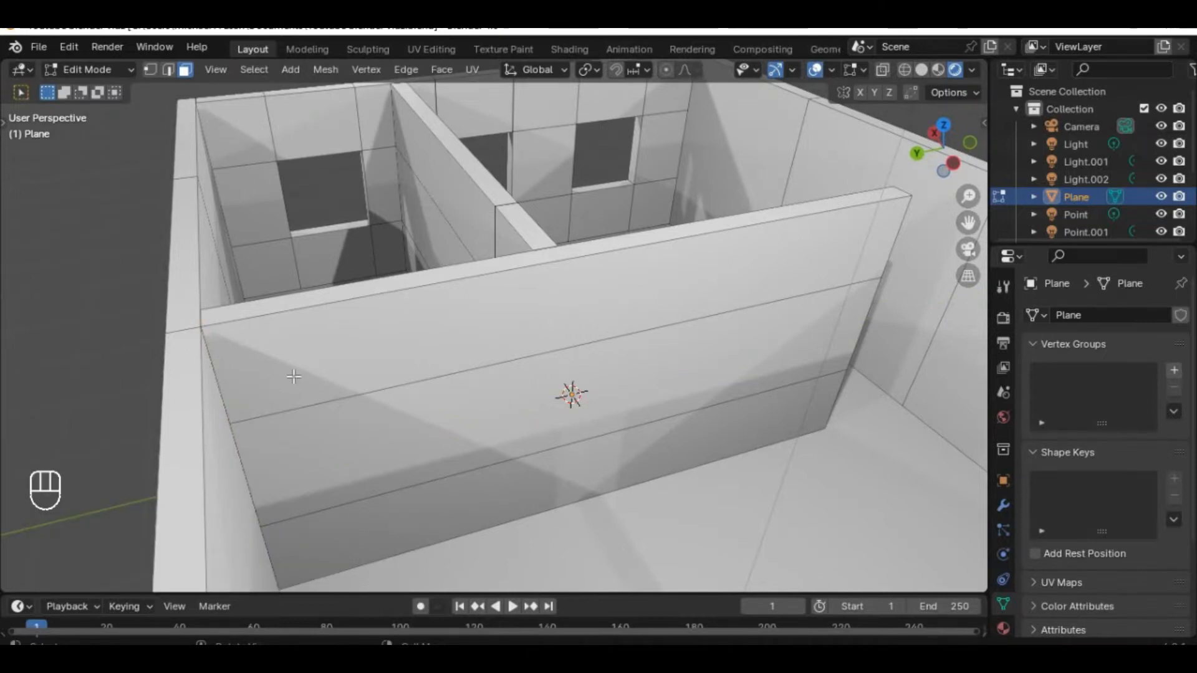
middle_drag(300, 374, 489, 348)
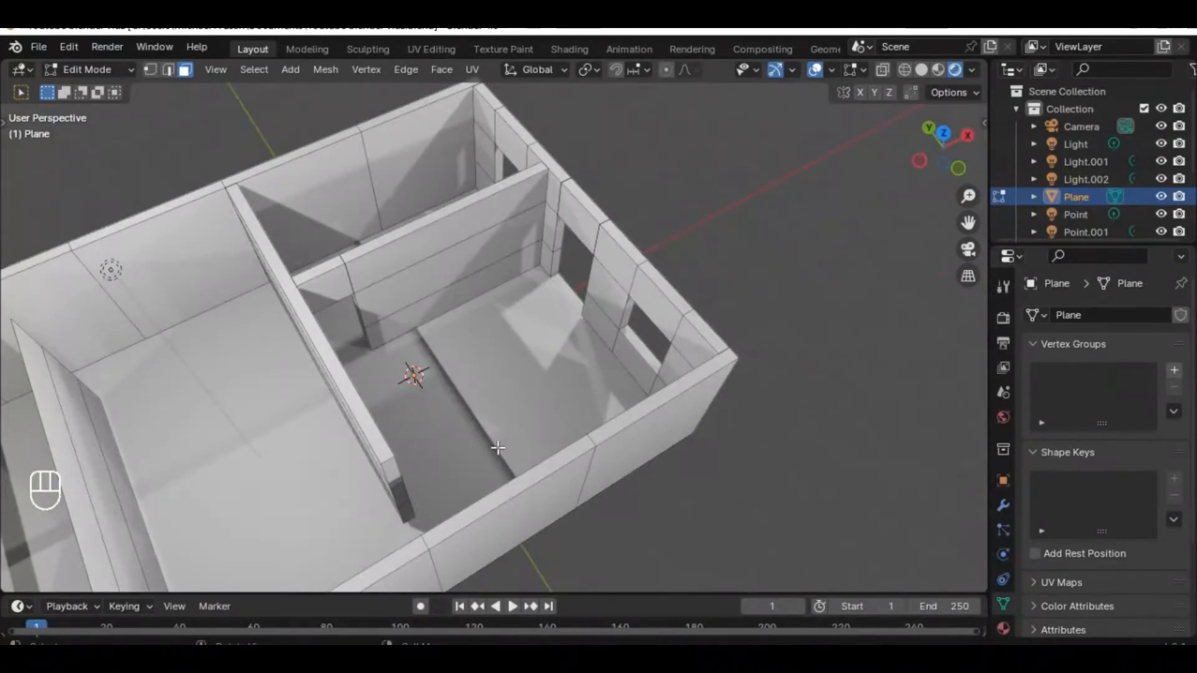
- Examine the outer walls, interior partitions and the window and door openings from several sides
middle_drag(522, 403, 518, 209)
middle_drag(589, 346, 544, 341)
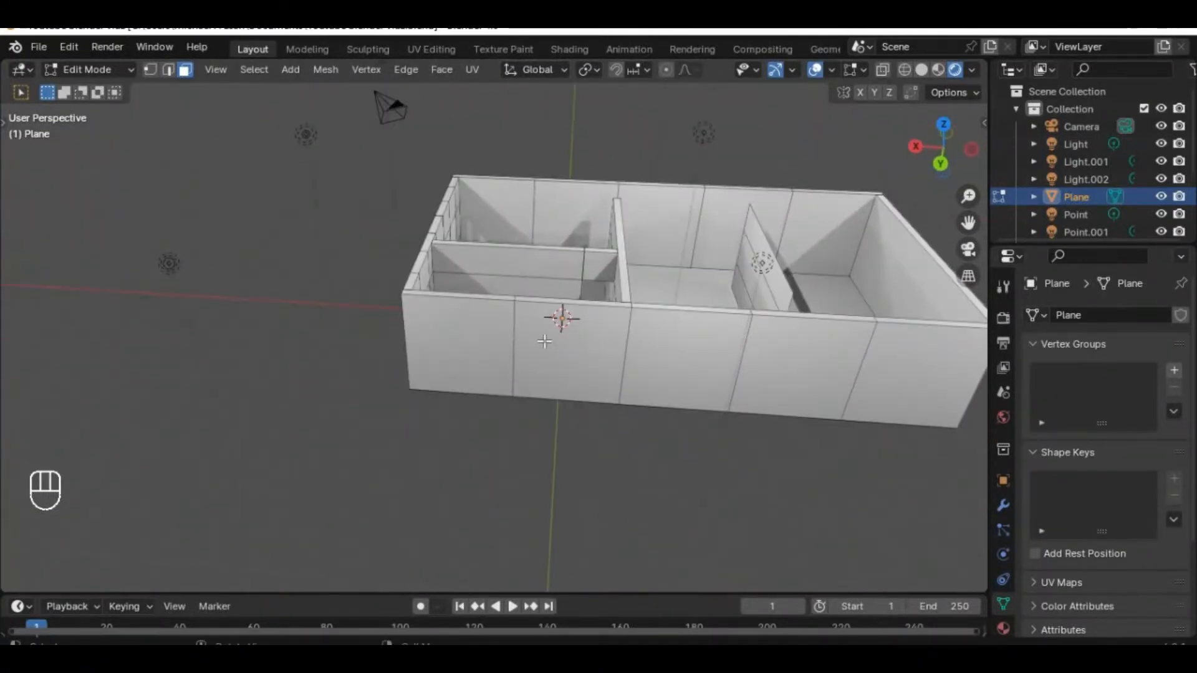
right_click(624, 330)
click(167, 72)
right_click(499, 325)
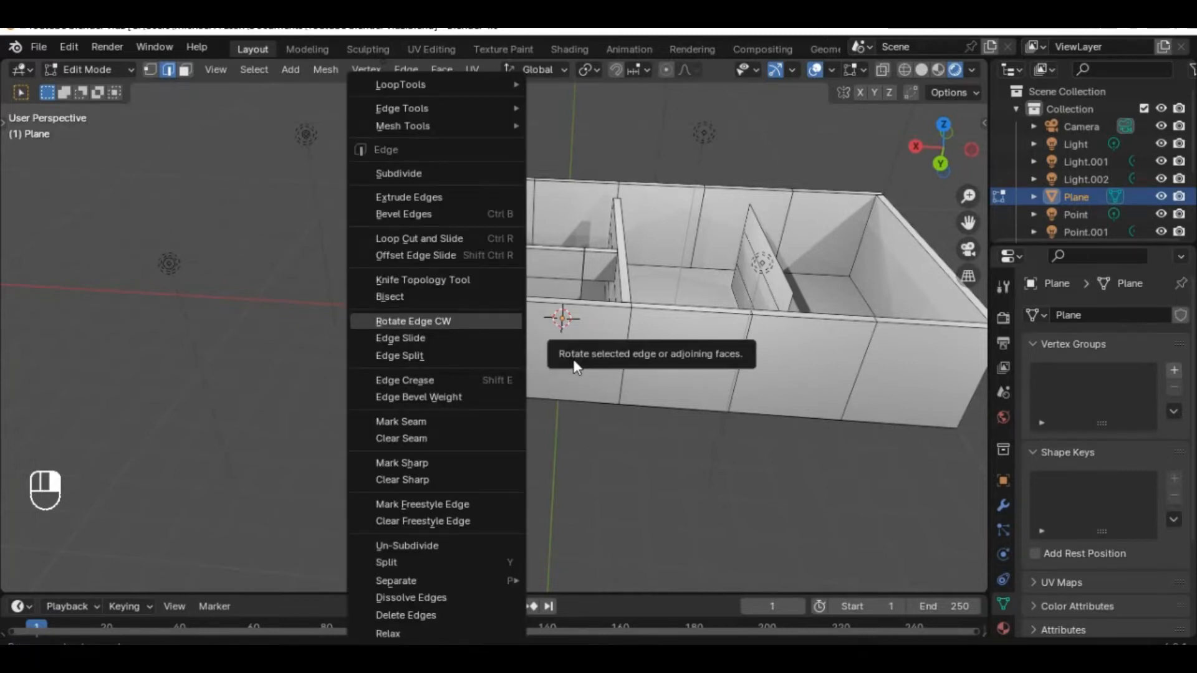
click(558, 405)
middle_drag(529, 403, 554, 377)
scroll(554, 377, up, 1)
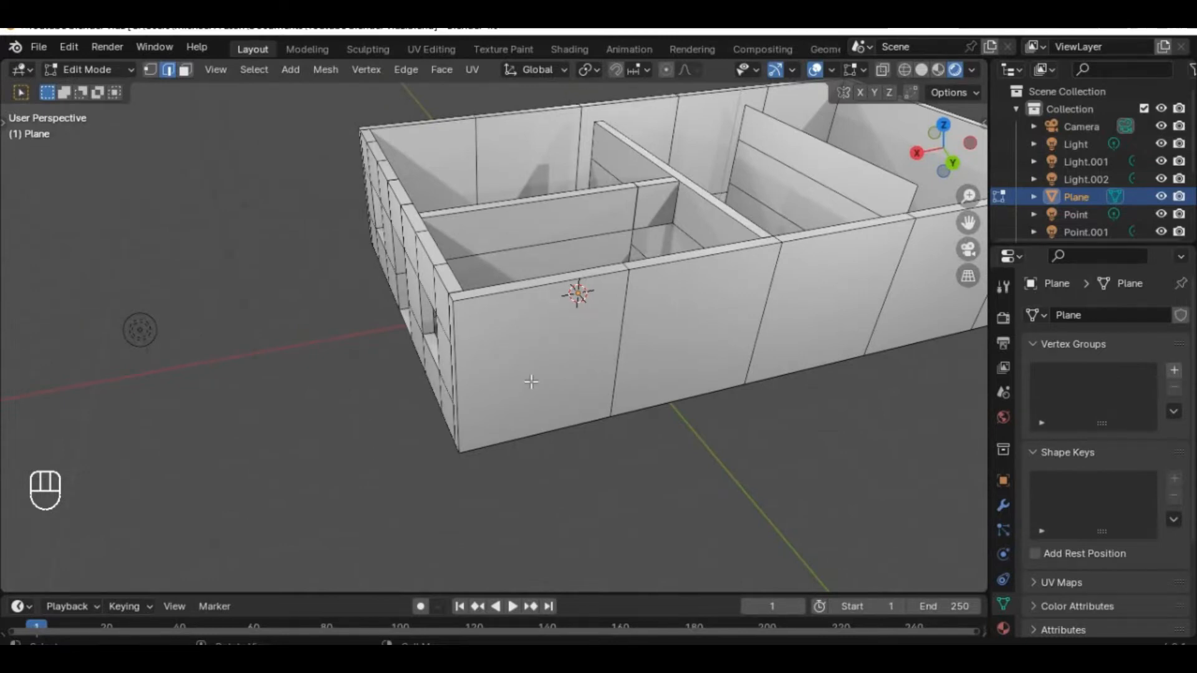
scroll(536, 376, down, 2)
middle_drag(540, 376, 518, 178)
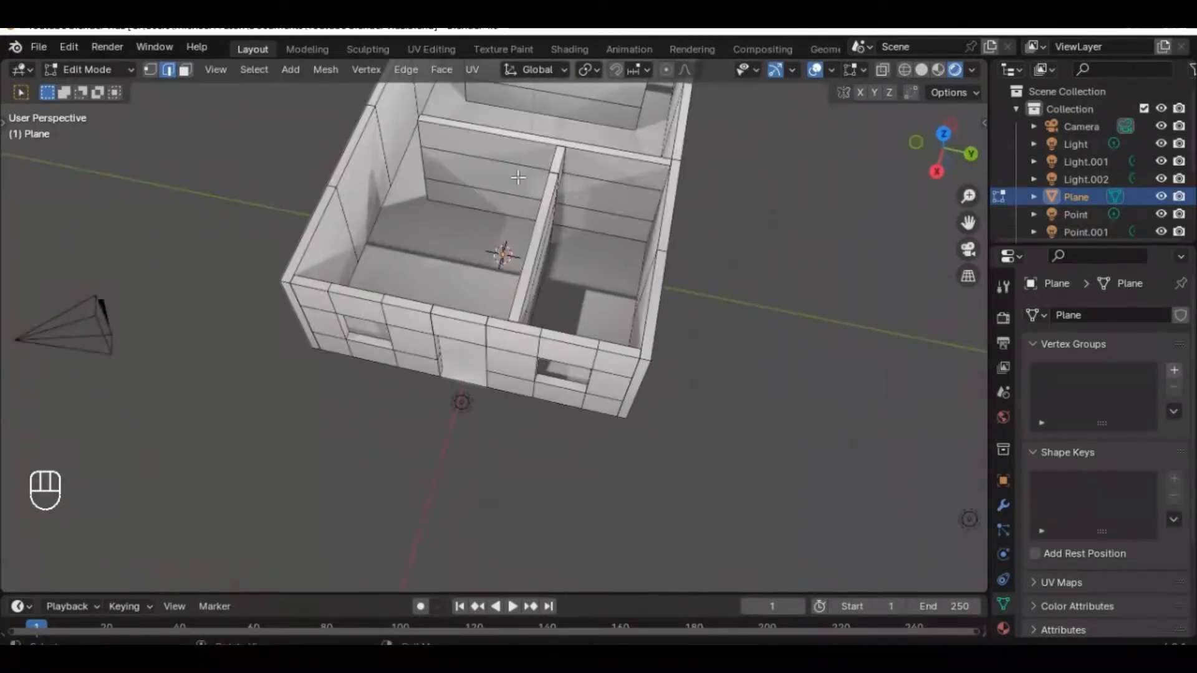
scroll(560, 222, down, 1)
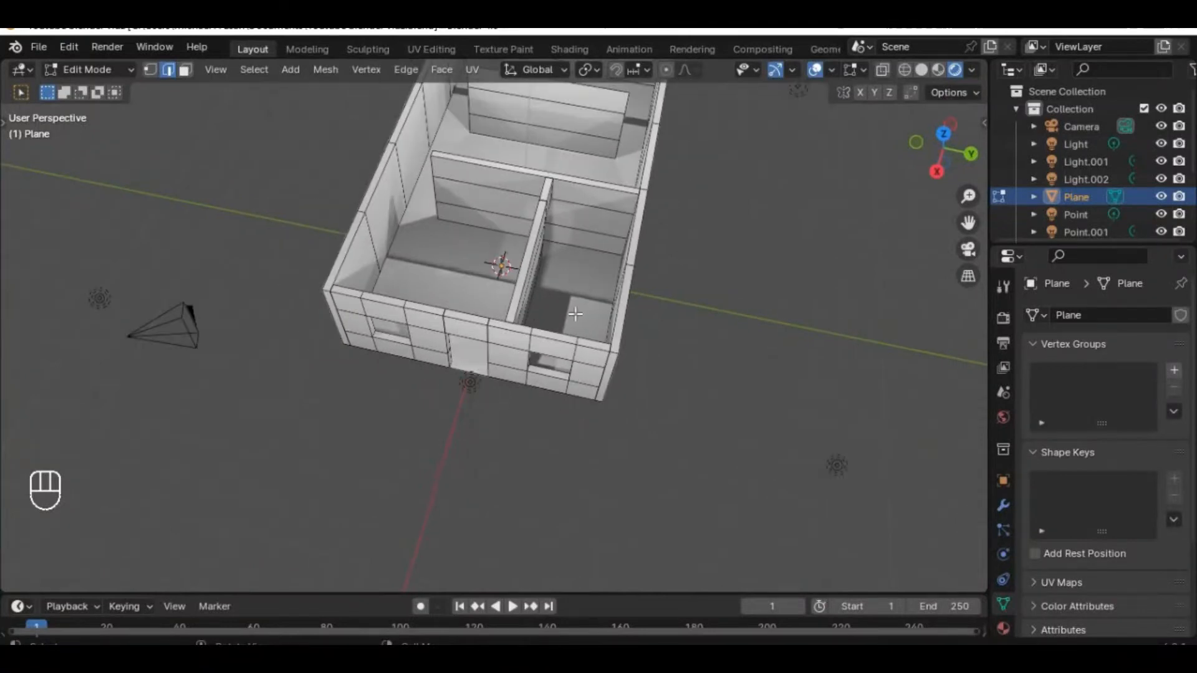
middle_drag(576, 315, 562, 305)
shift+middle_drag(549, 225, 547, 381)
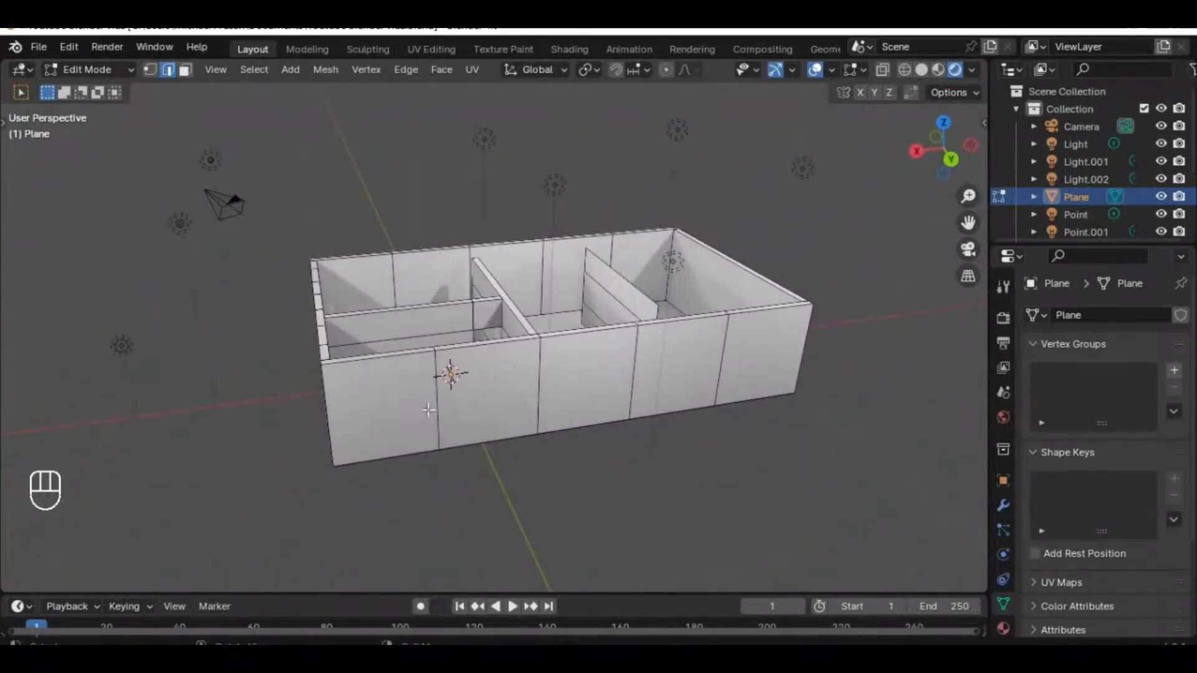
middle_drag(434, 395, 514, 390)
scroll(514, 361, down, 1)
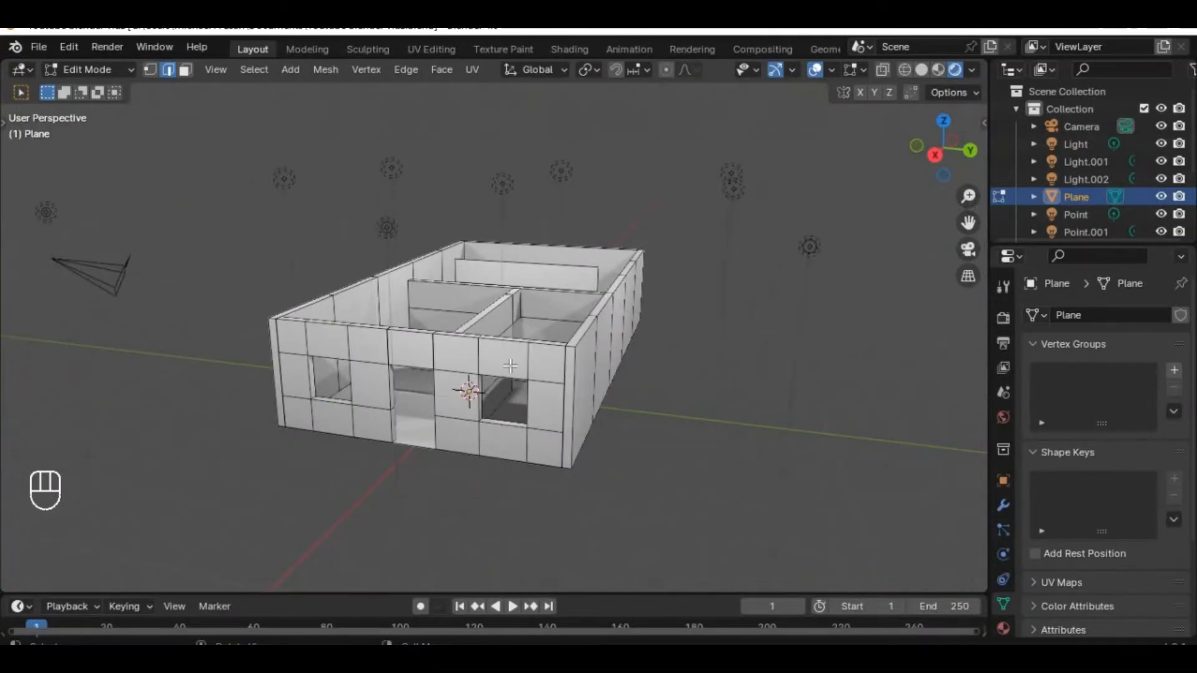
scroll(513, 361, up, 1)
click(514, 366)
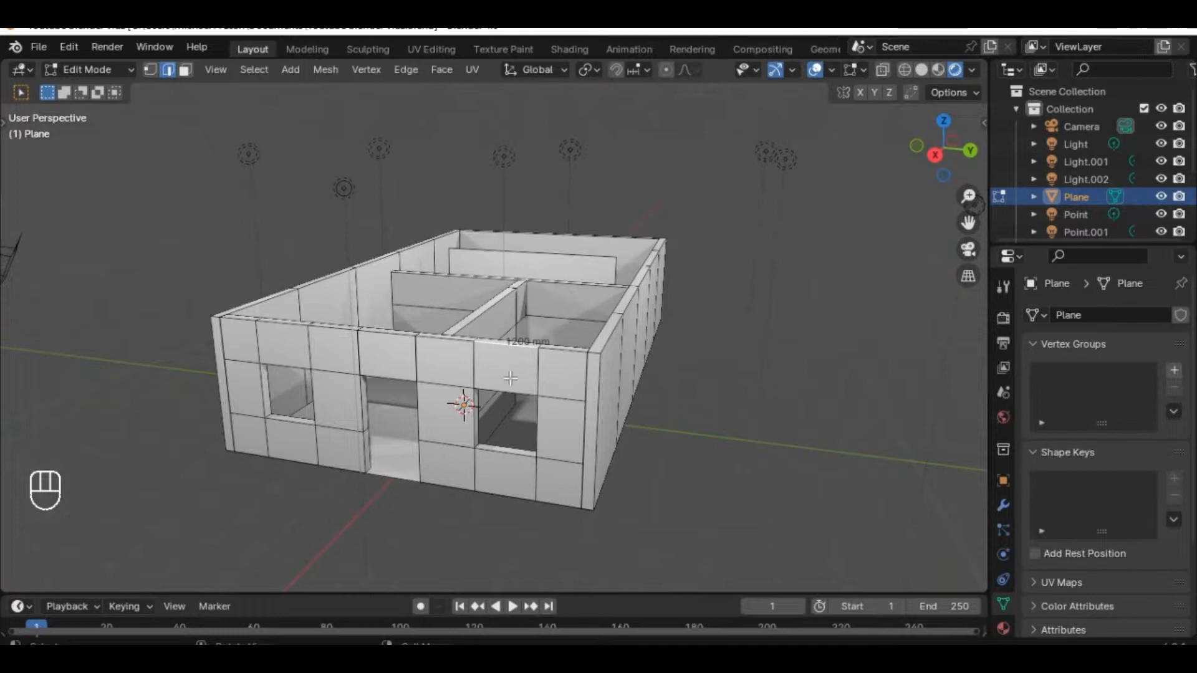
click(511, 379)
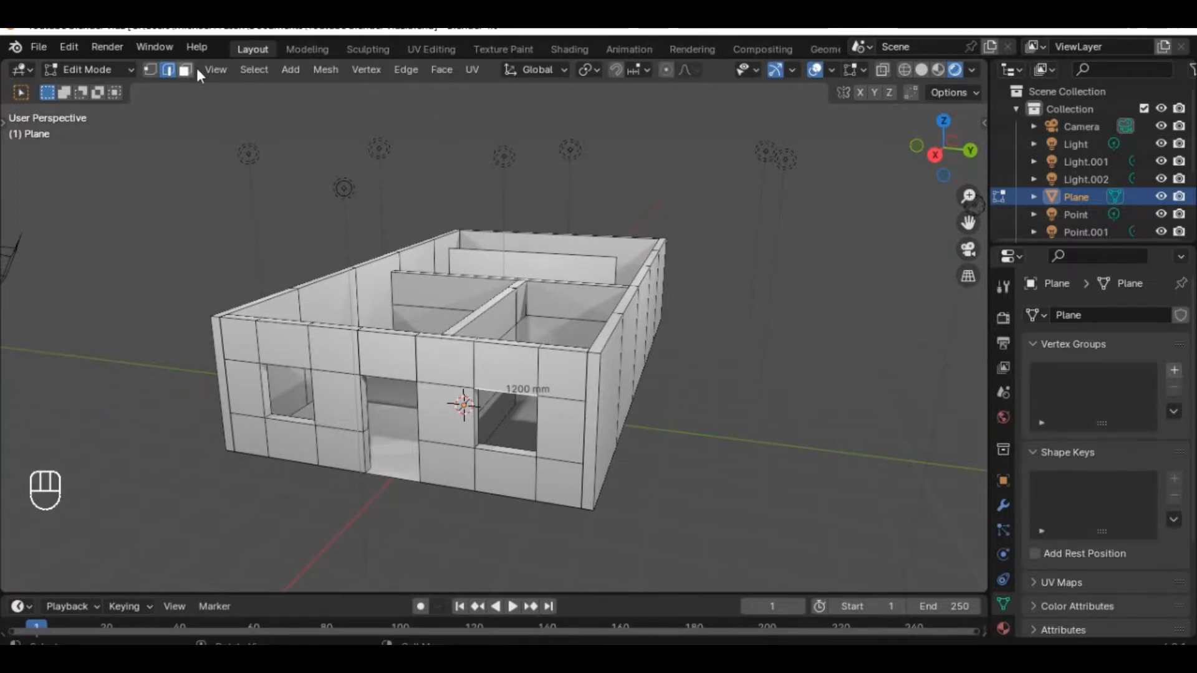
click(186, 69)
click(499, 374)
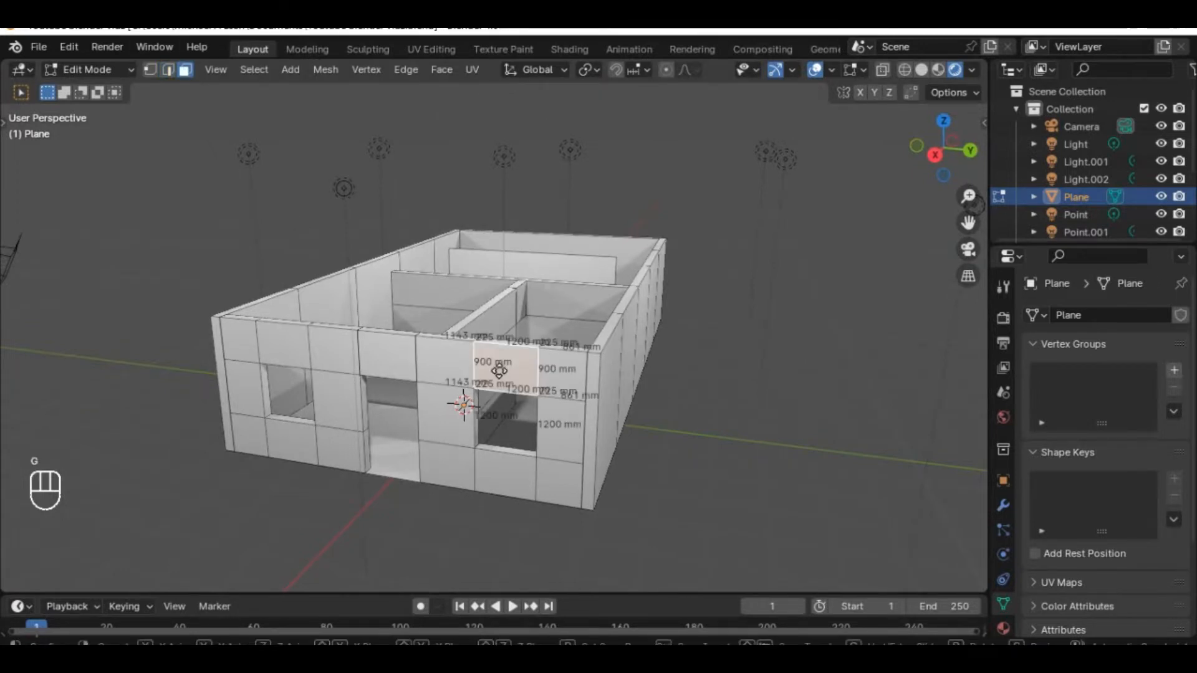
key(g)
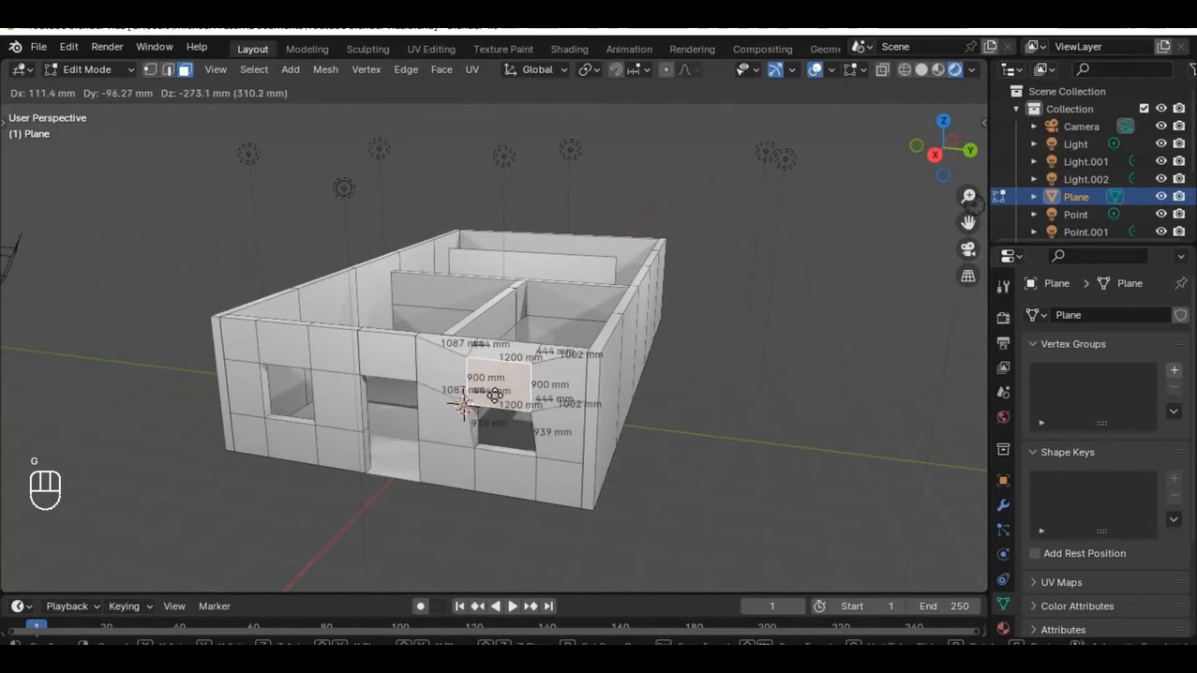
right_click(507, 368)
- Examine the front wall around its window openings and the adjoining long side wall
middle_drag(640, 408, 597, 410)
middle_drag(476, 395, 402, 369)
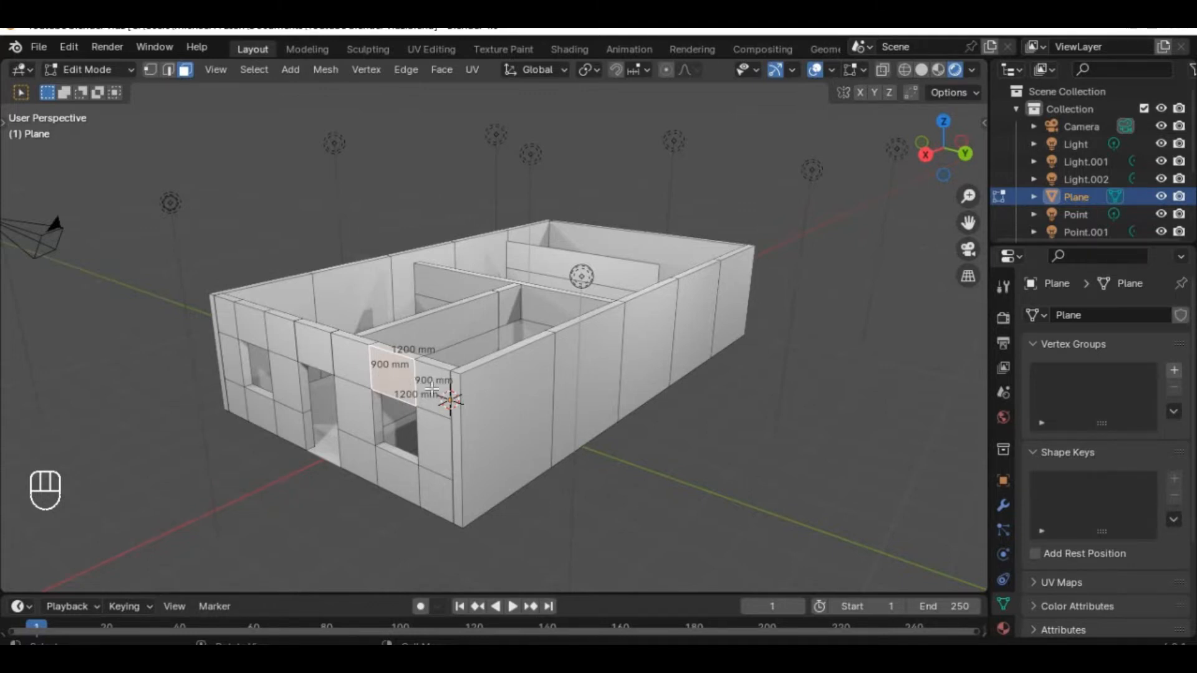
middle_drag(433, 445, 434, 332)
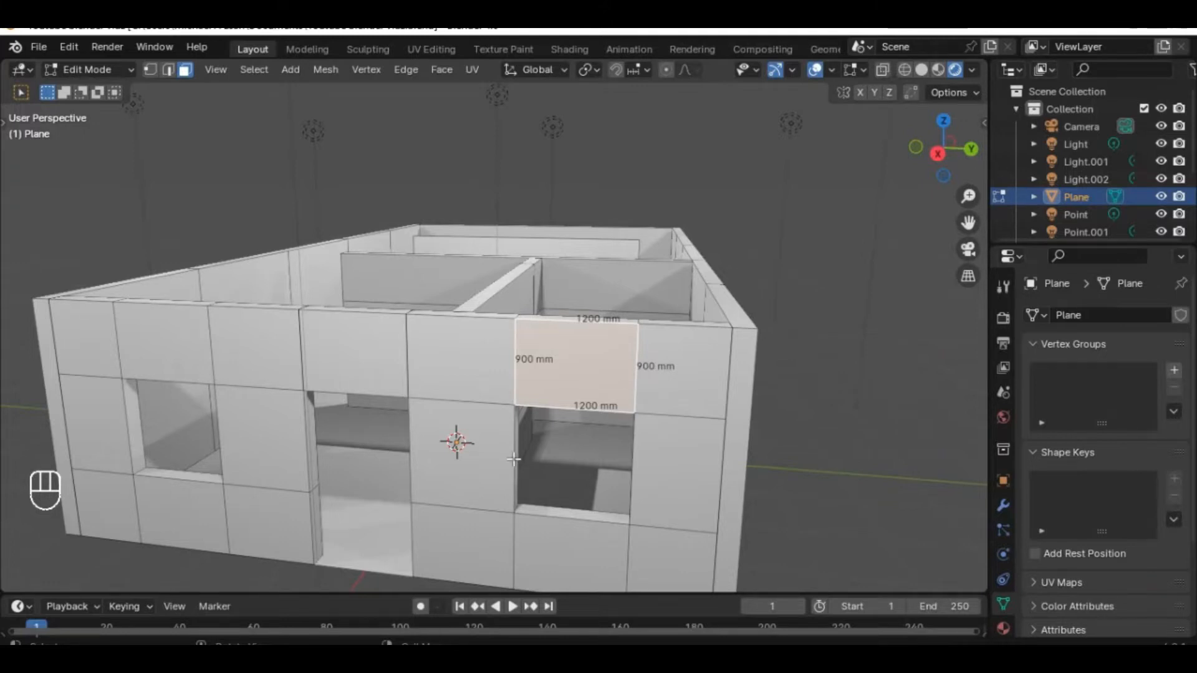
scroll(514, 459, down, 2)
middle_drag(514, 460, 554, 476)
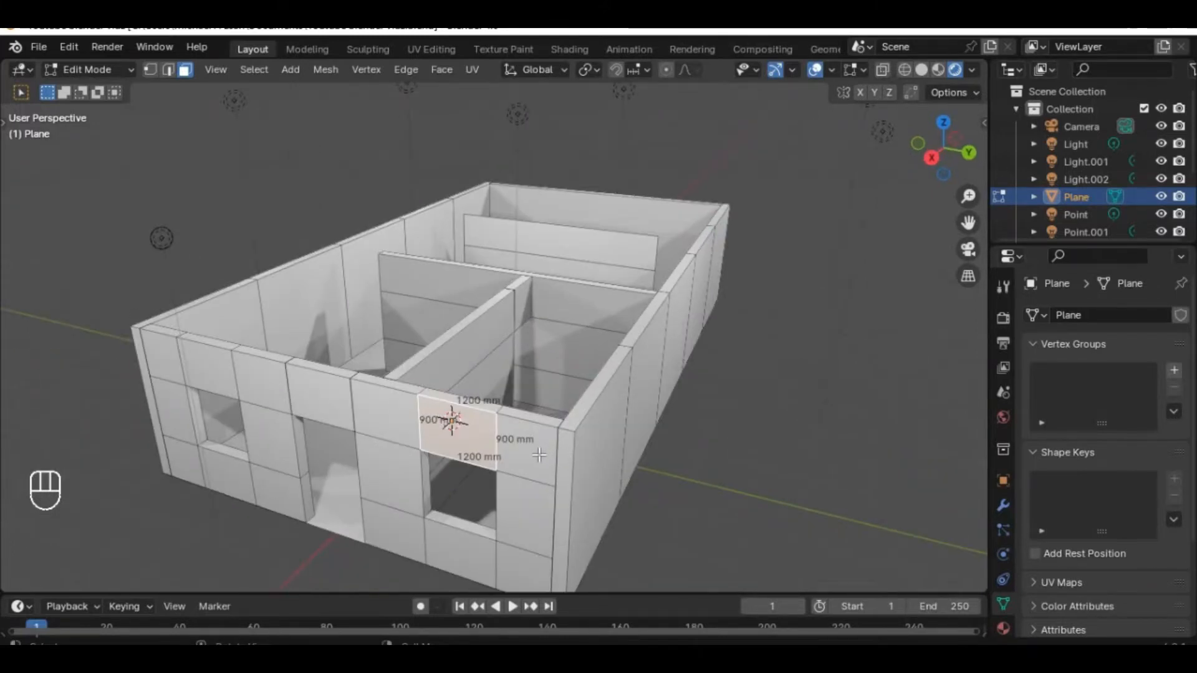
middle_drag(540, 455, 431, 436)
scroll(488, 468, up, 1)
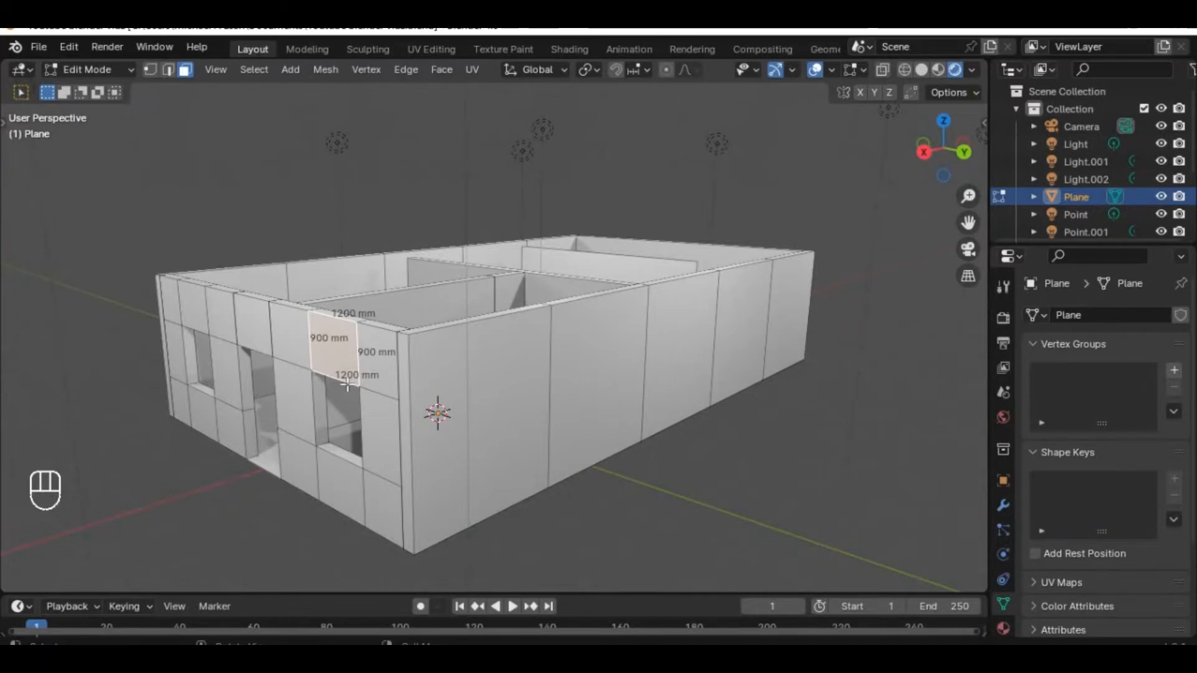
click(343, 474)
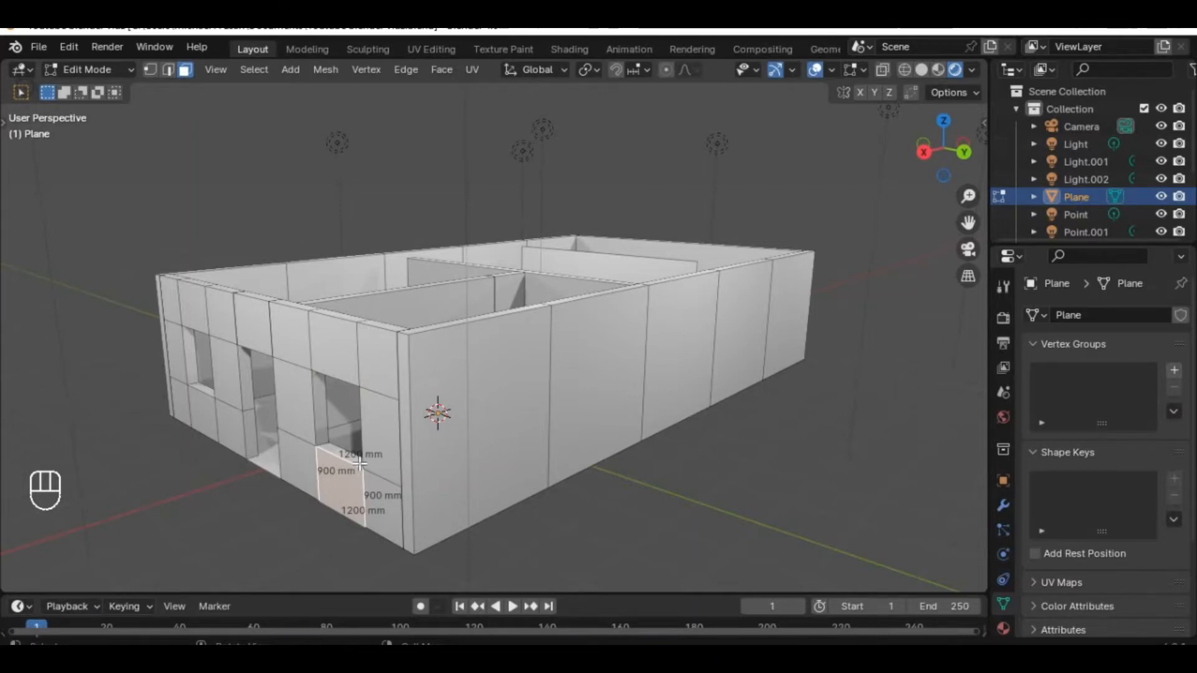
key(g)
right_click(411, 445)
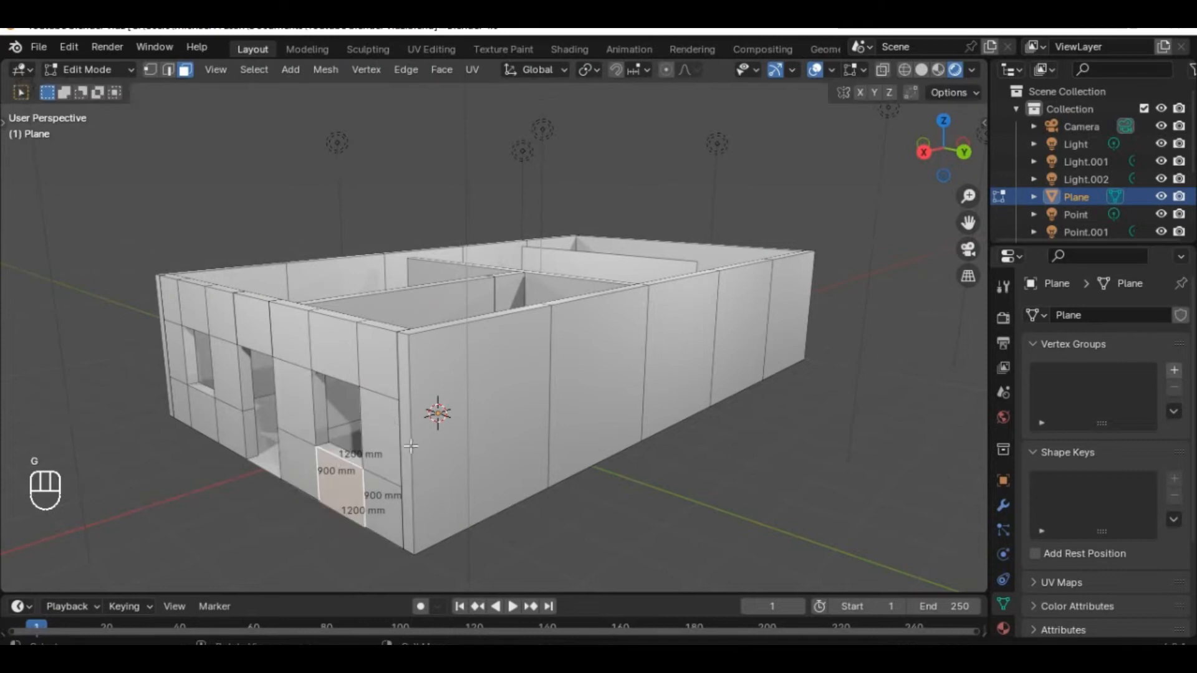
middle_drag(411, 445, 414, 472)
middle_drag(472, 429, 523, 318)
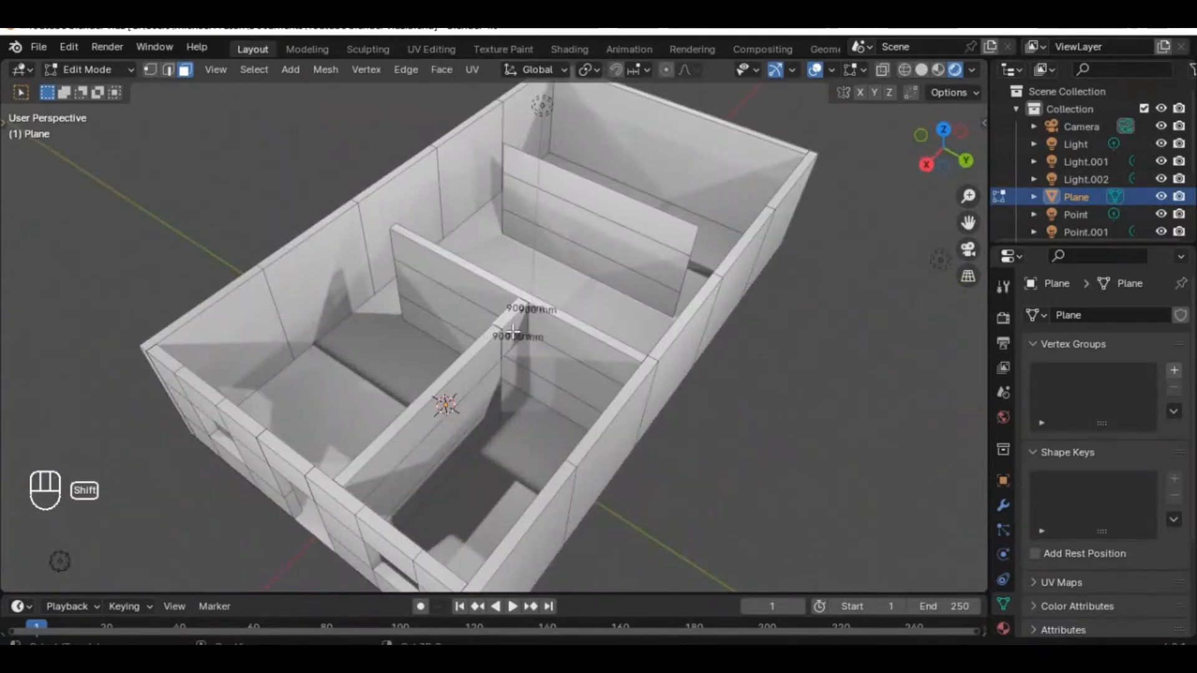
key(g)
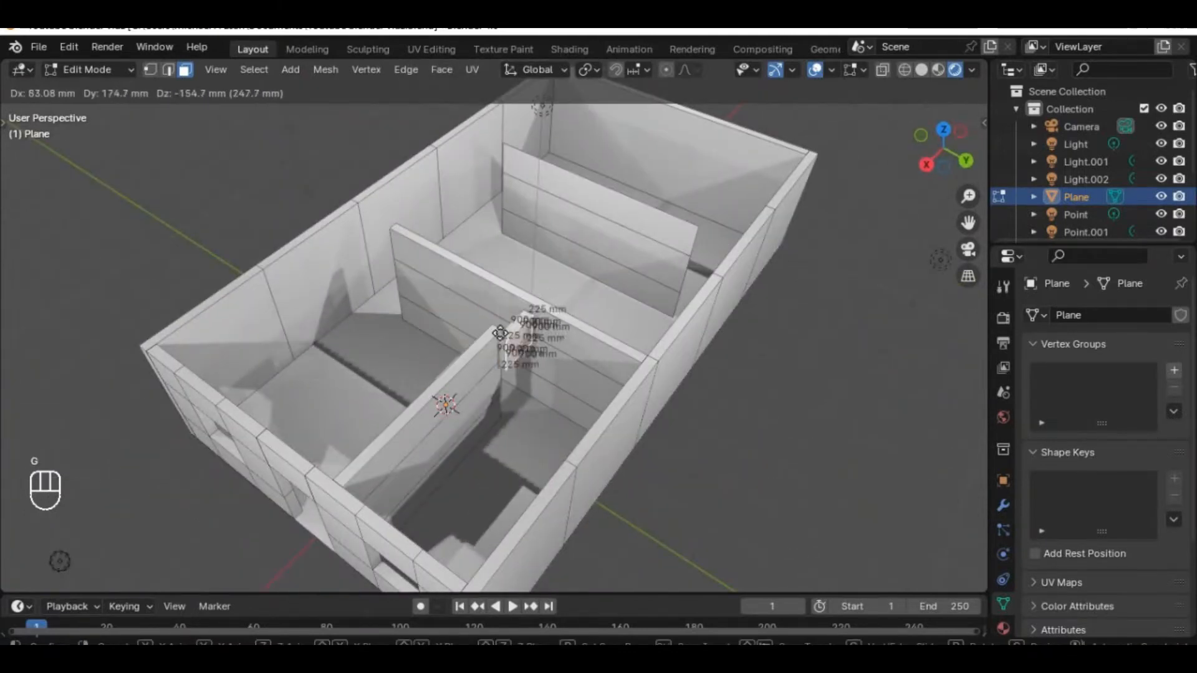
right_click(499, 331)
middle_drag(608, 500, 372, 449)
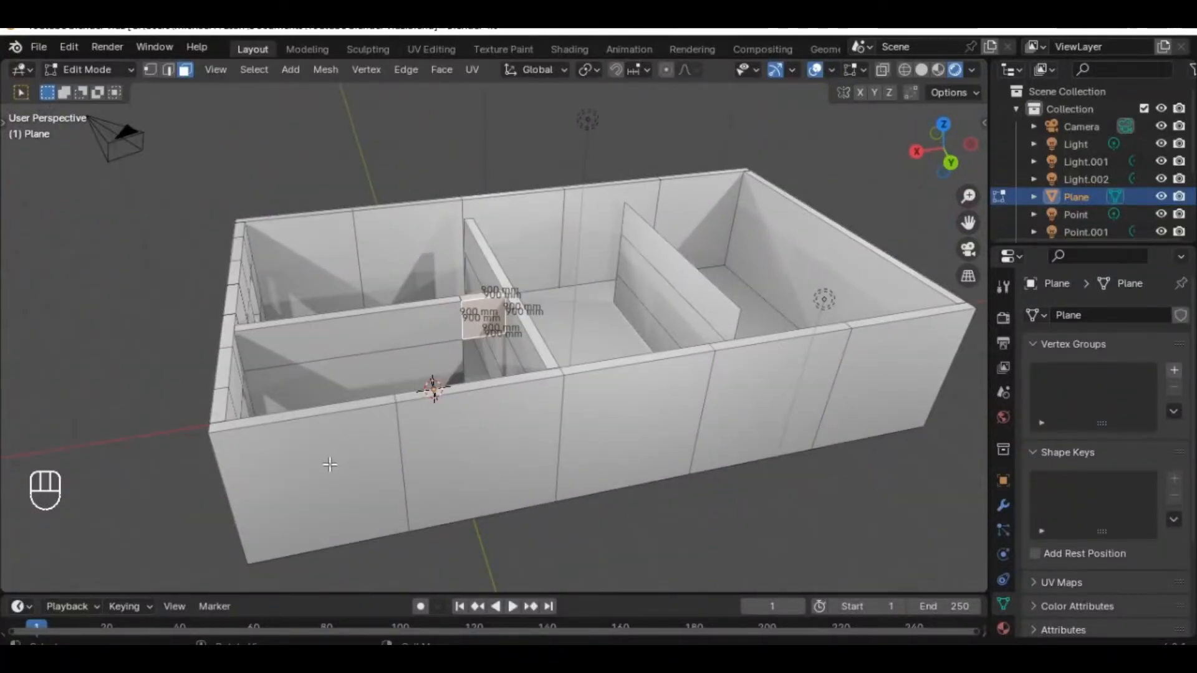
middle_drag(494, 400, 337, 340)
middle_drag(401, 402, 345, 485)
scroll(192, 116, up, 3)
scroll(270, 446, down, 3)
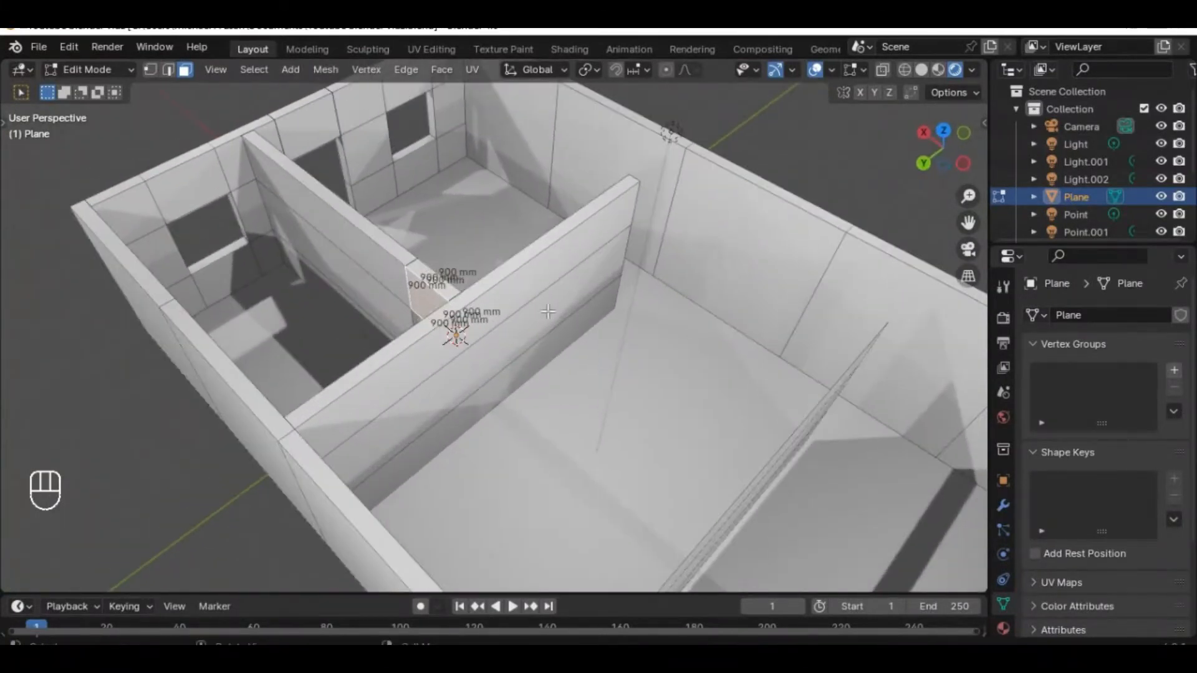
- Select all three end faces of the cross wall with X-ray on and move them -900 mm along Y, away from the outer wall
click(882, 70)
middle_drag(412, 534, 322, 346)
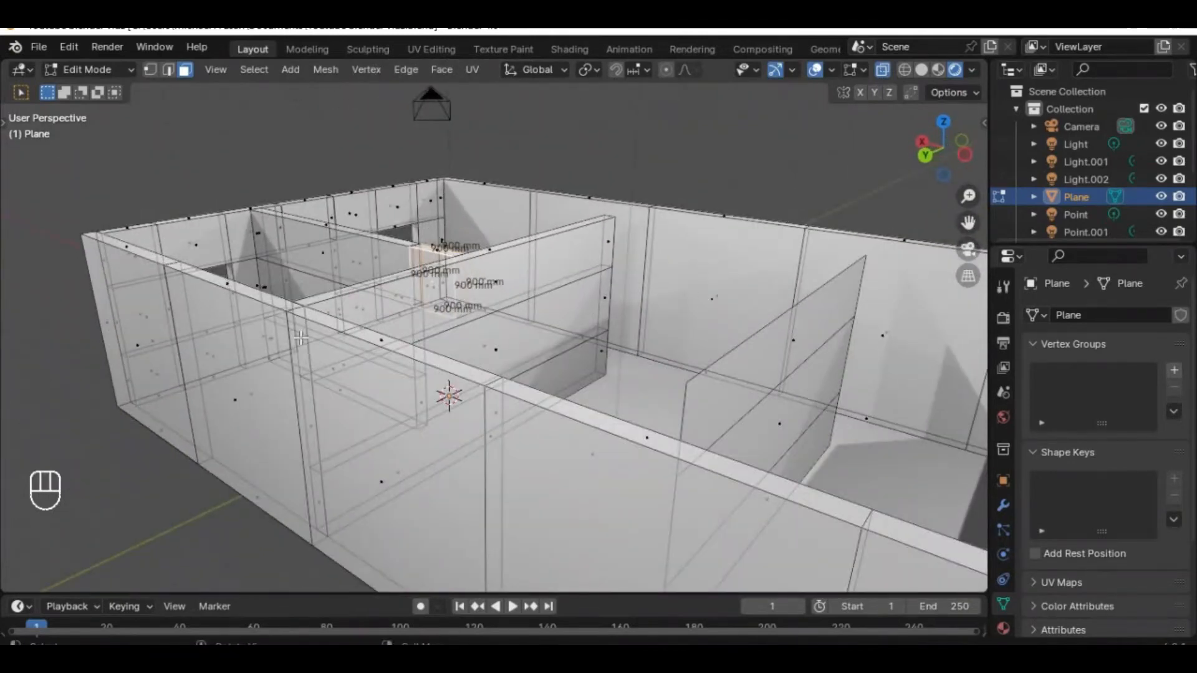
click(300, 338)
shift+click(310, 423)
shift+click(316, 512)
middle_drag(317, 511, 319, 447)
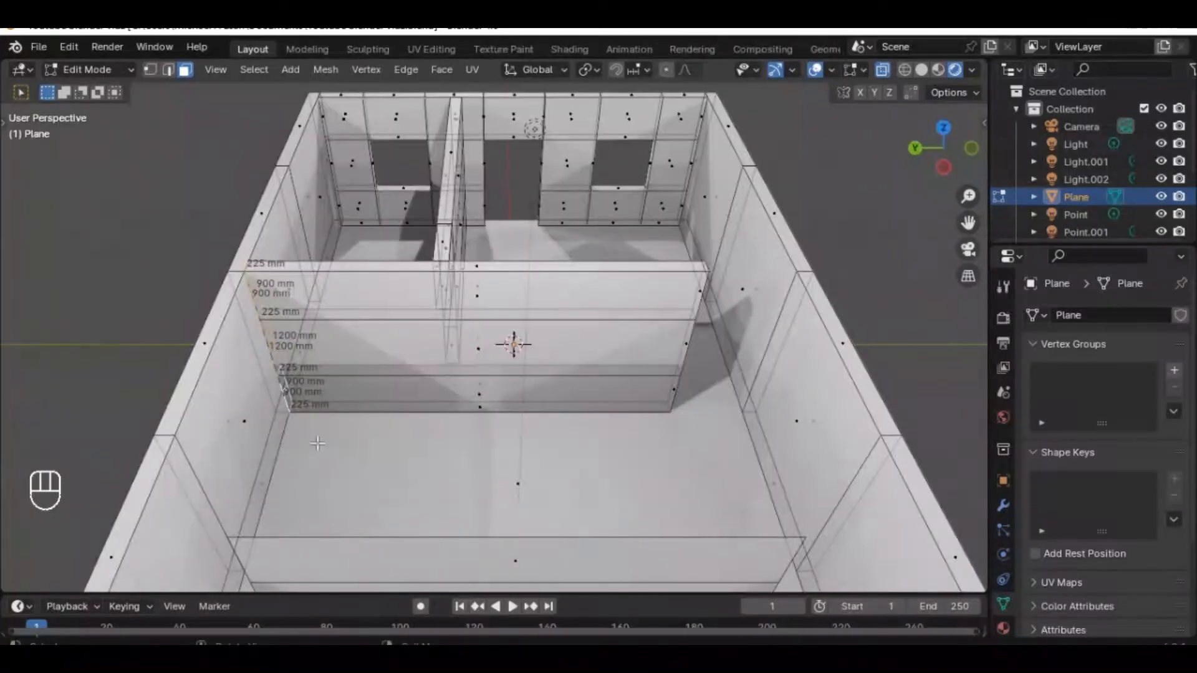
key(g)
key(y)
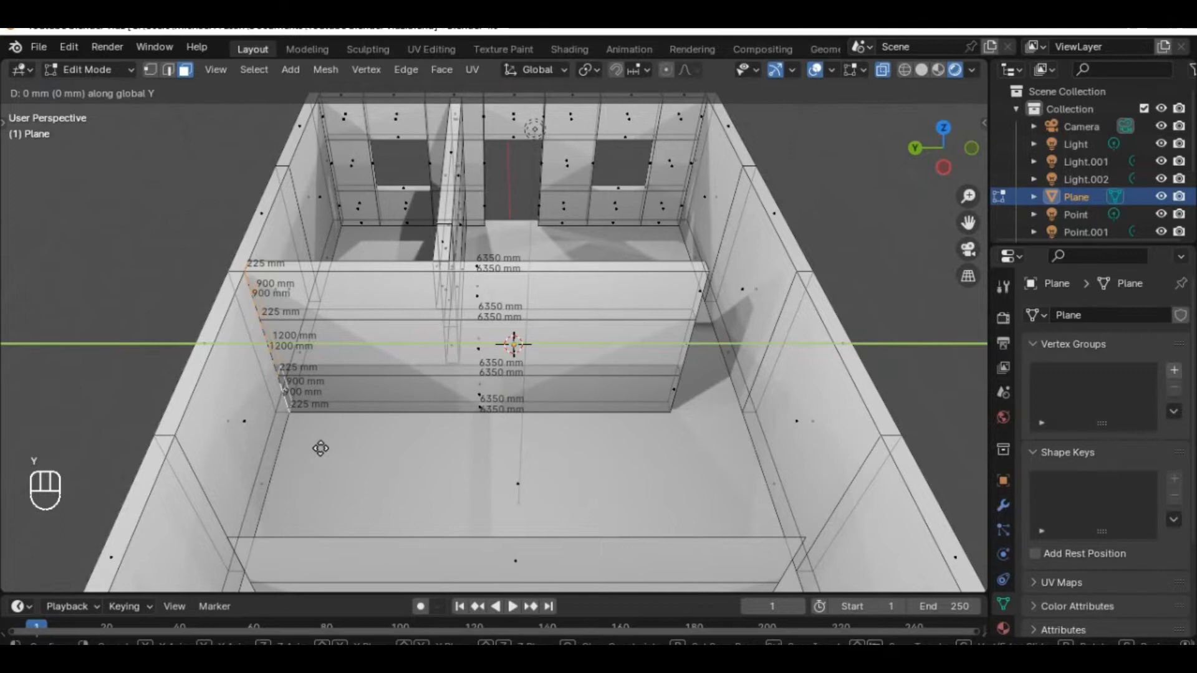
text(900)
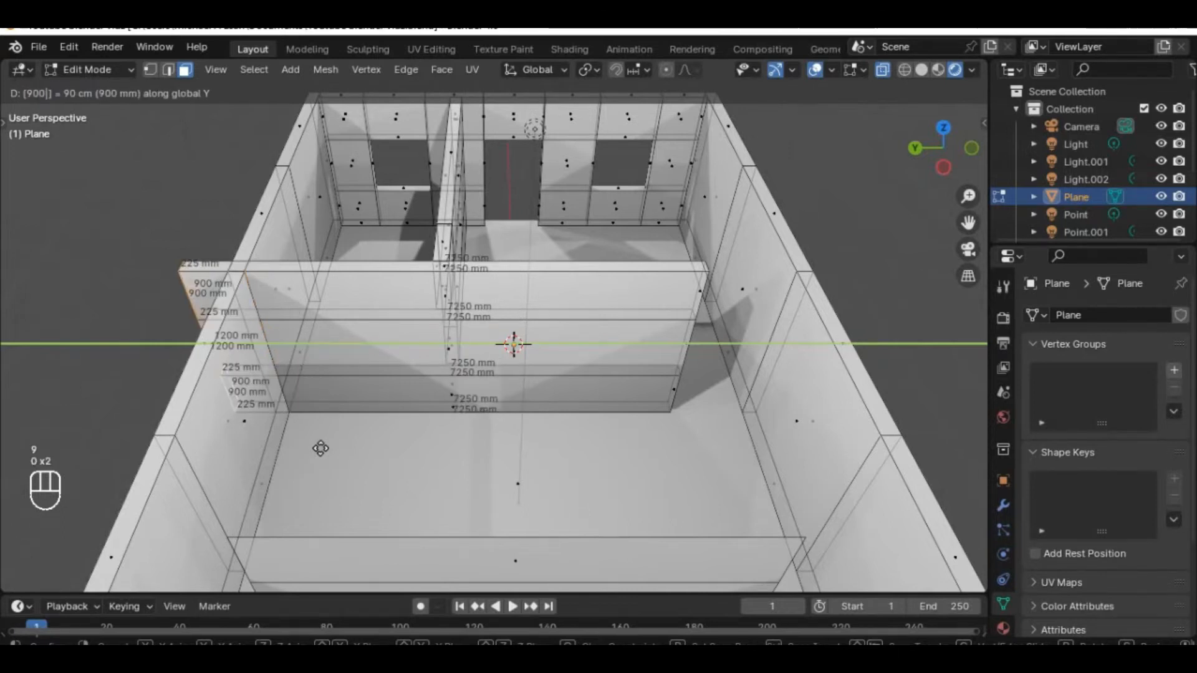
key(Return)
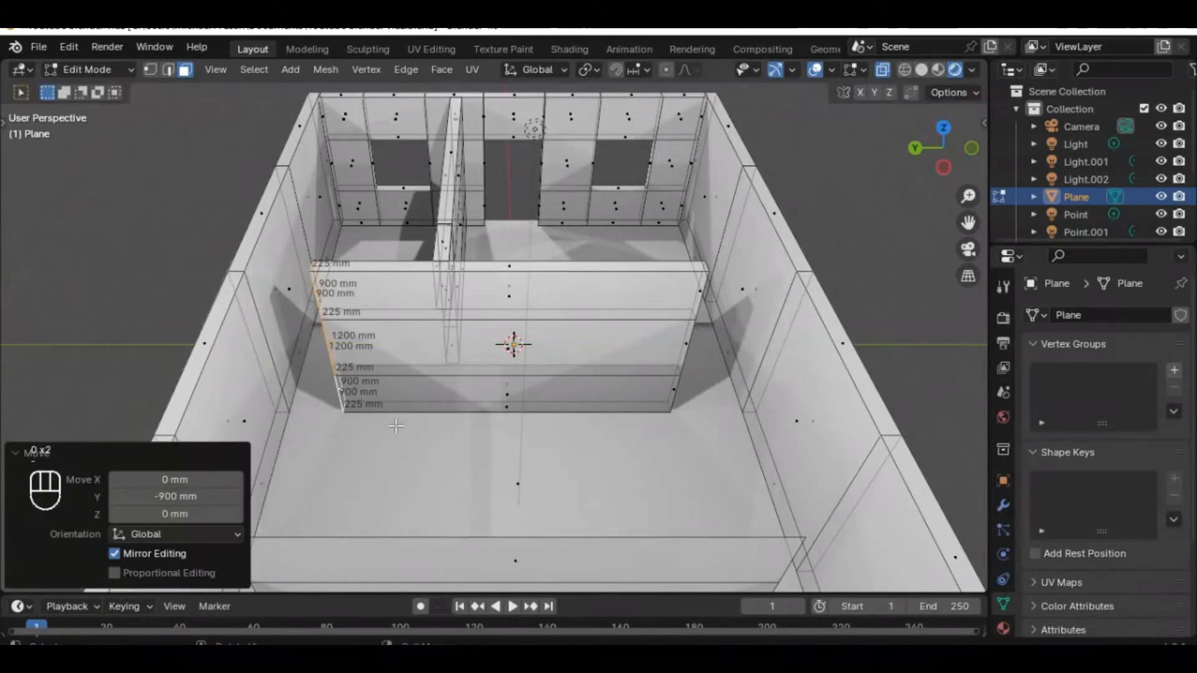
middle_drag(319, 391, 549, 399)
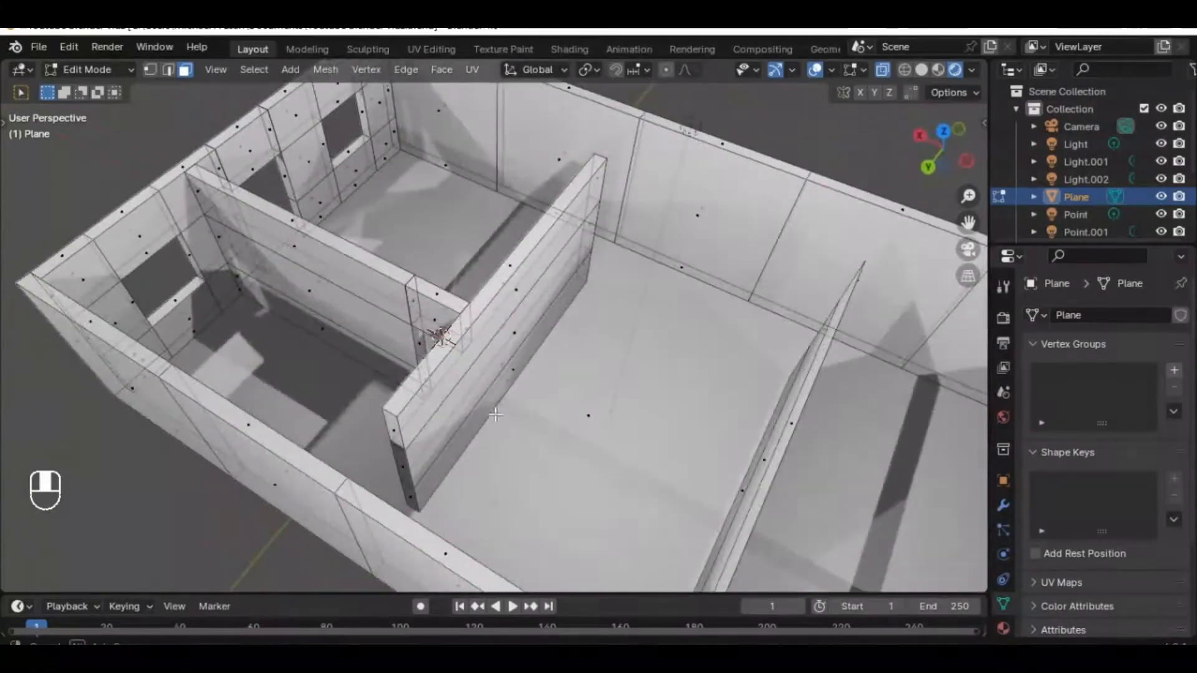
click(882, 69)
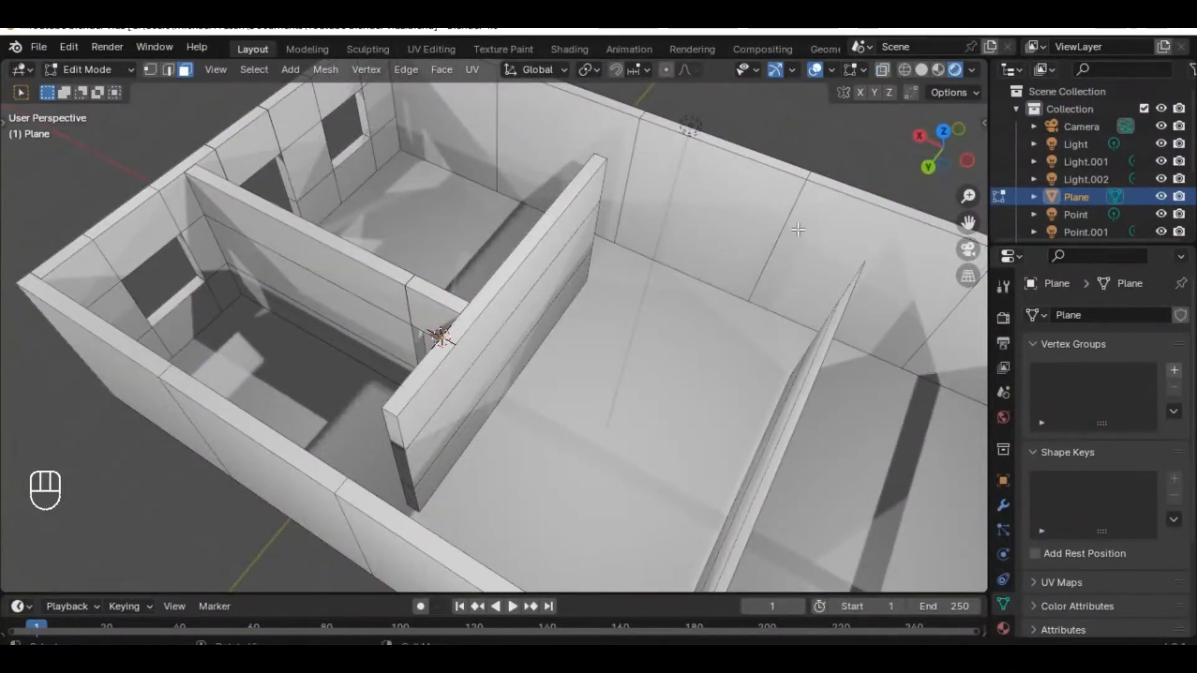
- Duplicate the three vertical edges at the cross wall's free end and offset the copies -300 mm along Y
click(399, 430)
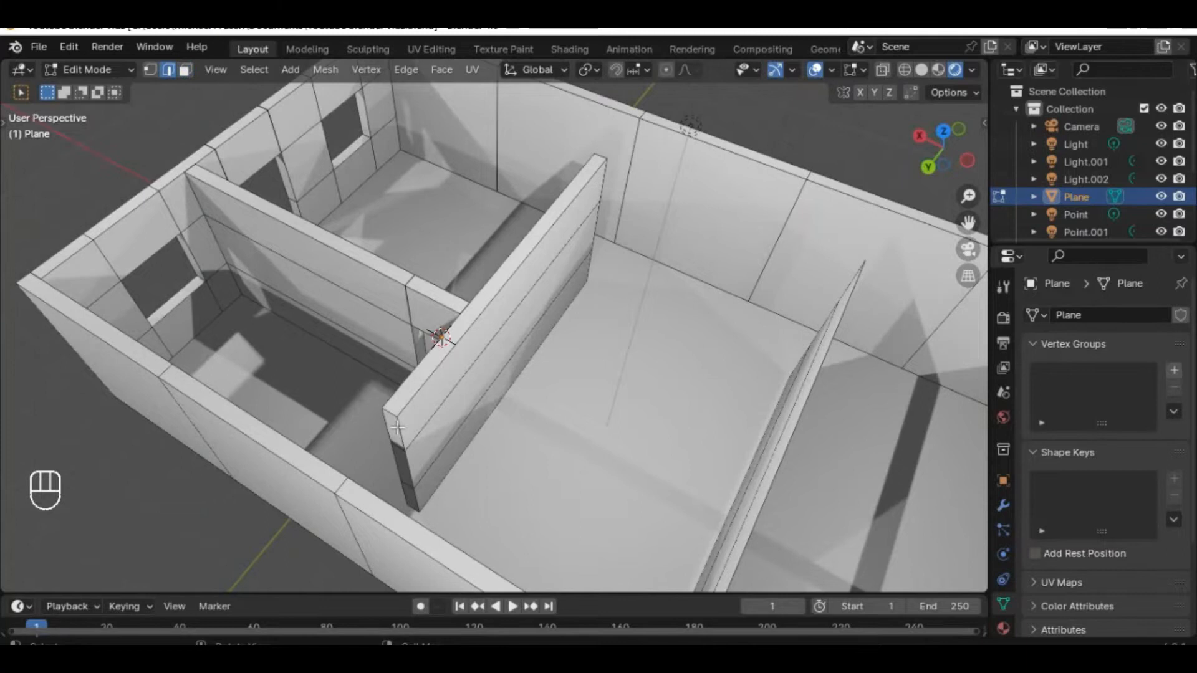
shift+click(421, 493)
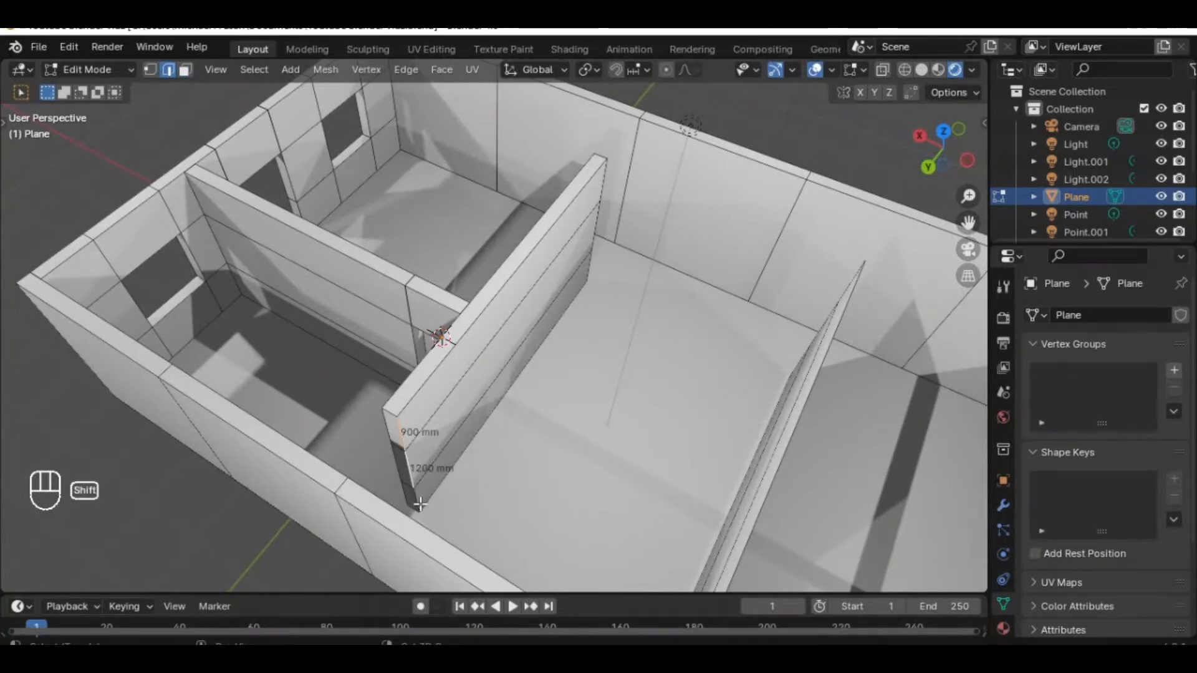
shift+click(418, 503)
middle_drag(537, 497, 416, 482)
key(shift+d)
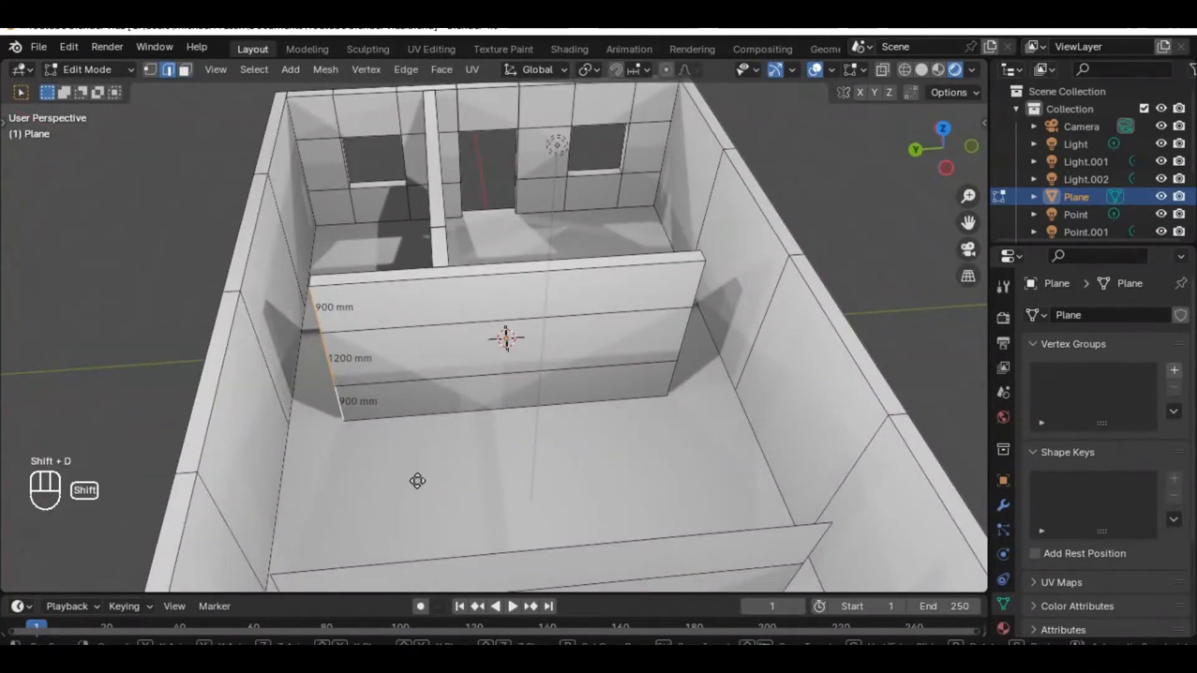
key(y)
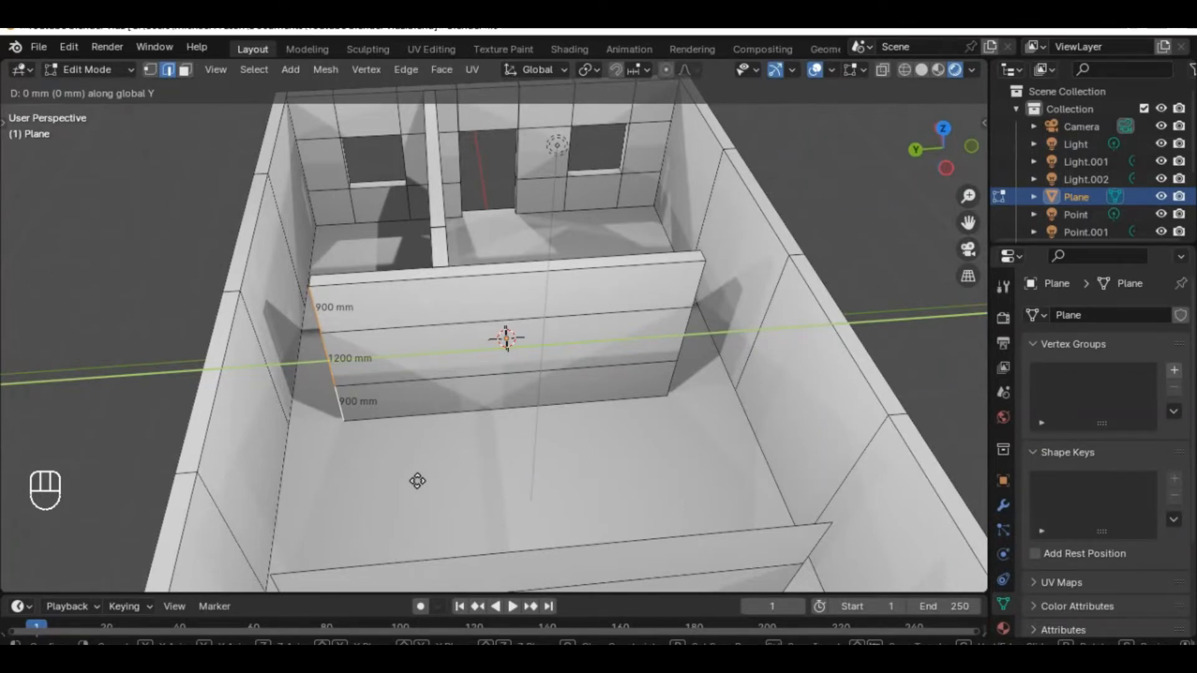
text(-300)
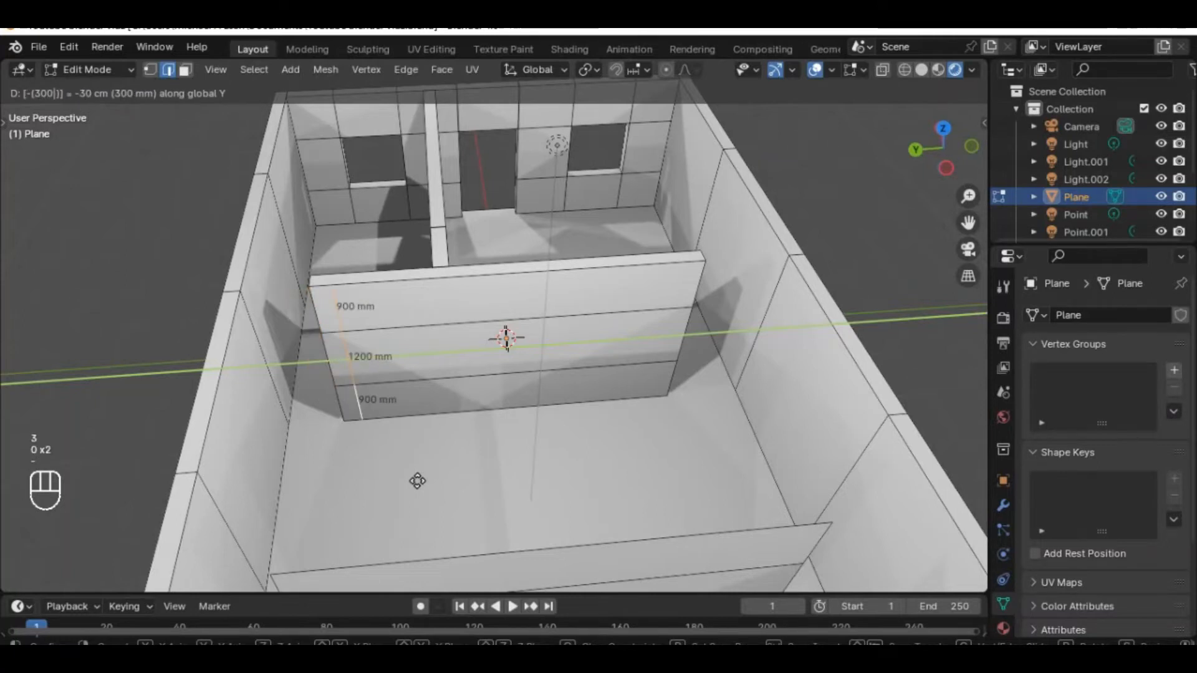
key(Return)
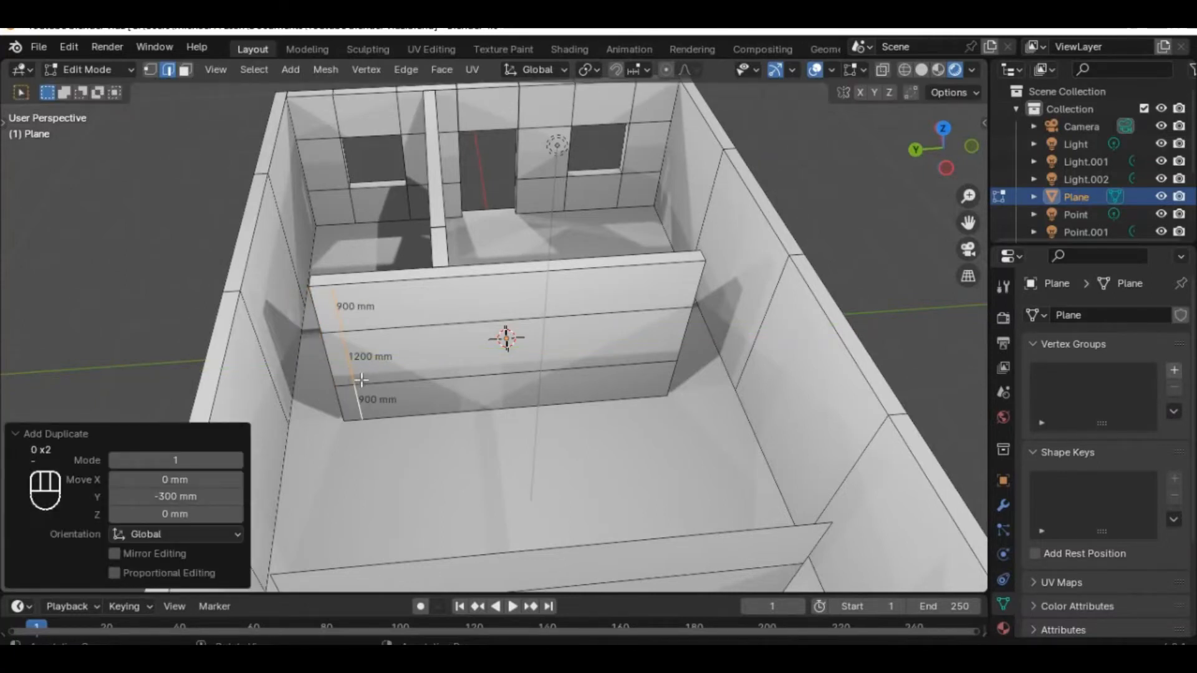
- Extrude the duplicated edges -150 mm along Y to form a narrow strip of faces on the cross wall
text(ey225)
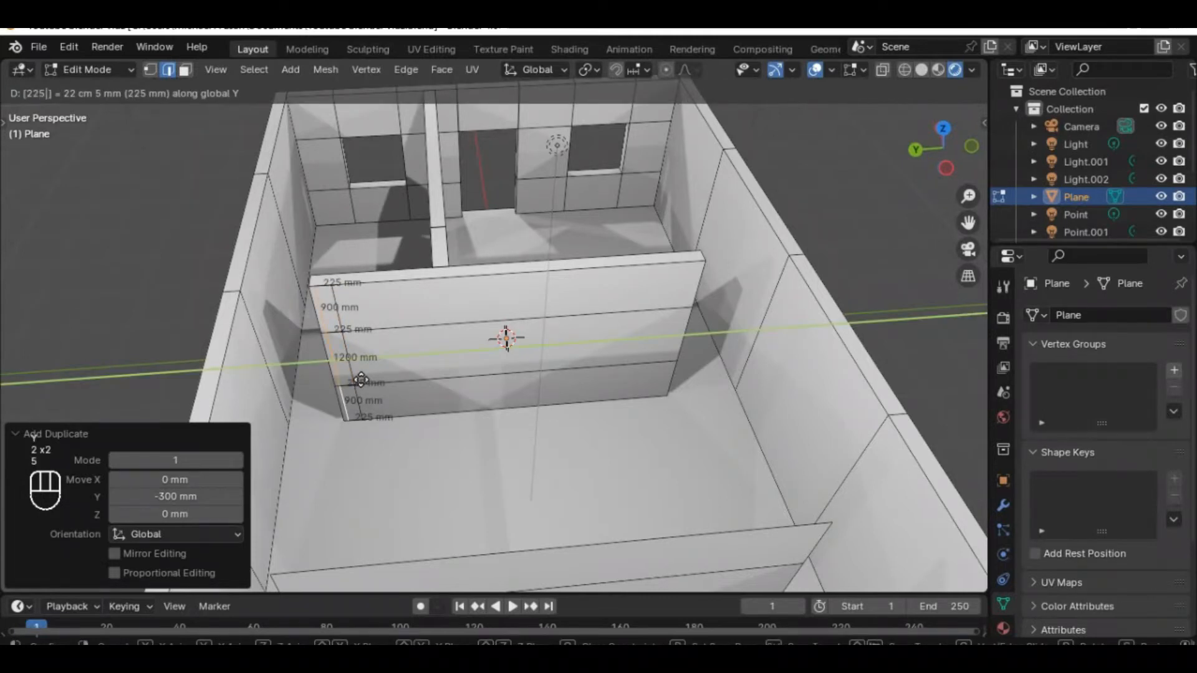
key(minus)
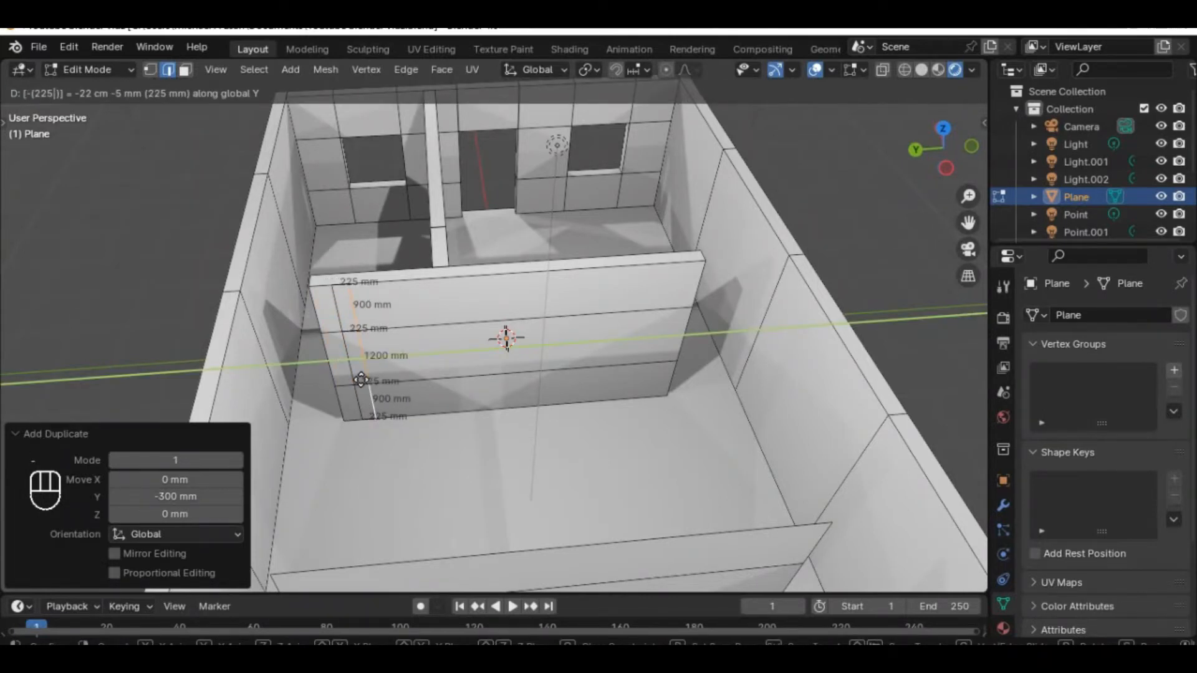
key(BackSpace)
key(BackSpace)
key(BackSpace)
text(15)
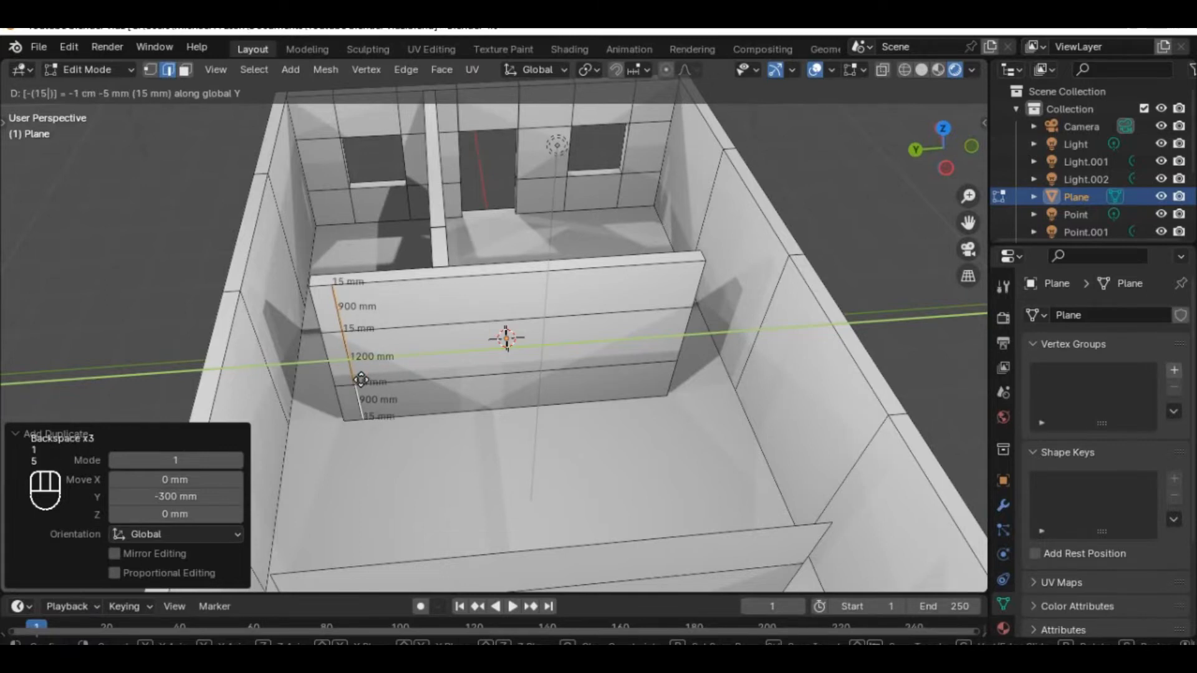
text(0)
click(186, 225)
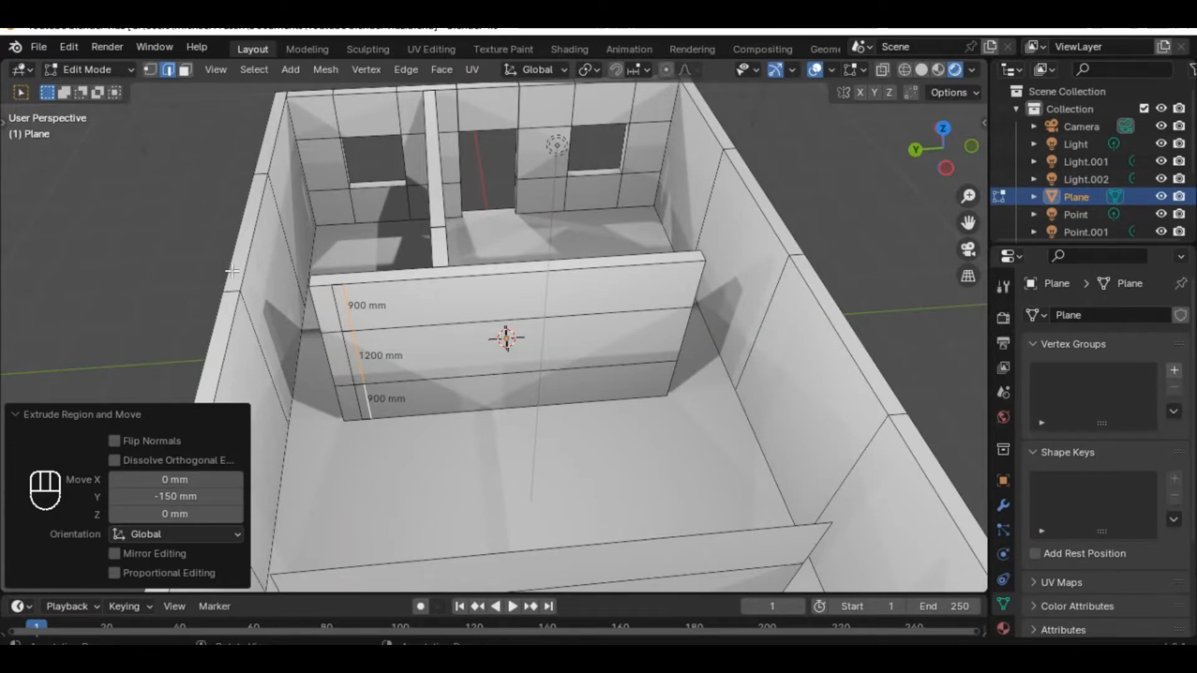
- Select the strip's three faces and extrude them -1200 mm along X into a short wall perpendicular to the cross wall
click(185, 70)
click(345, 318)
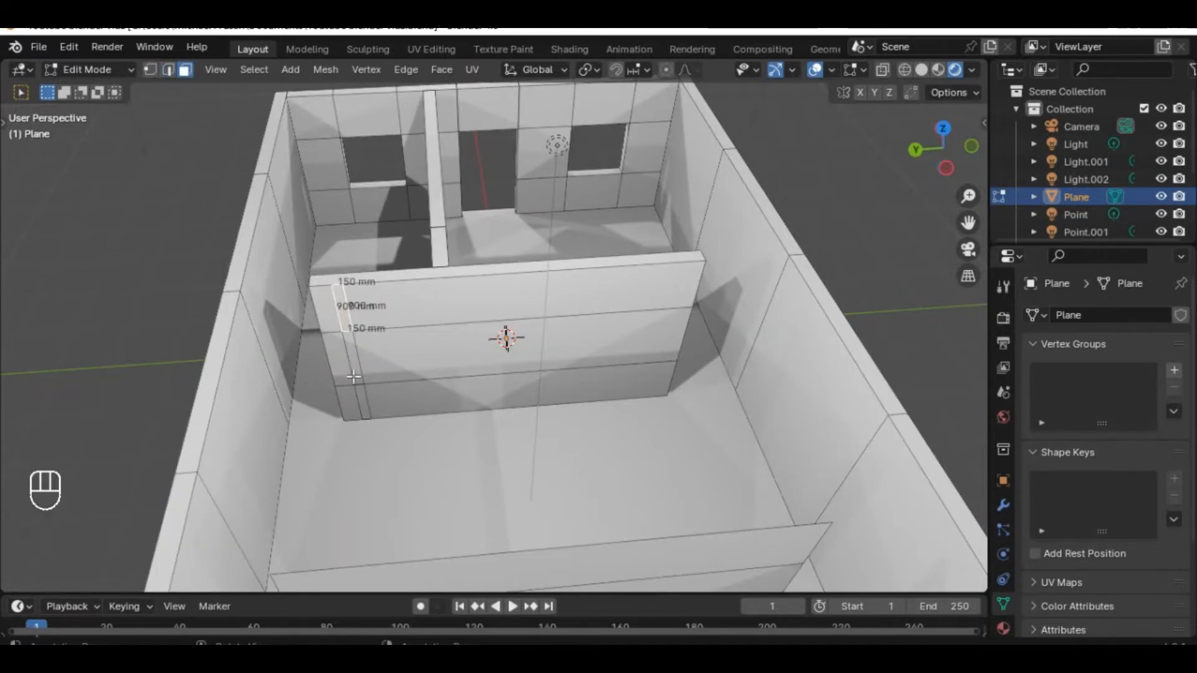
shift+click(355, 374)
shift+click(361, 405)
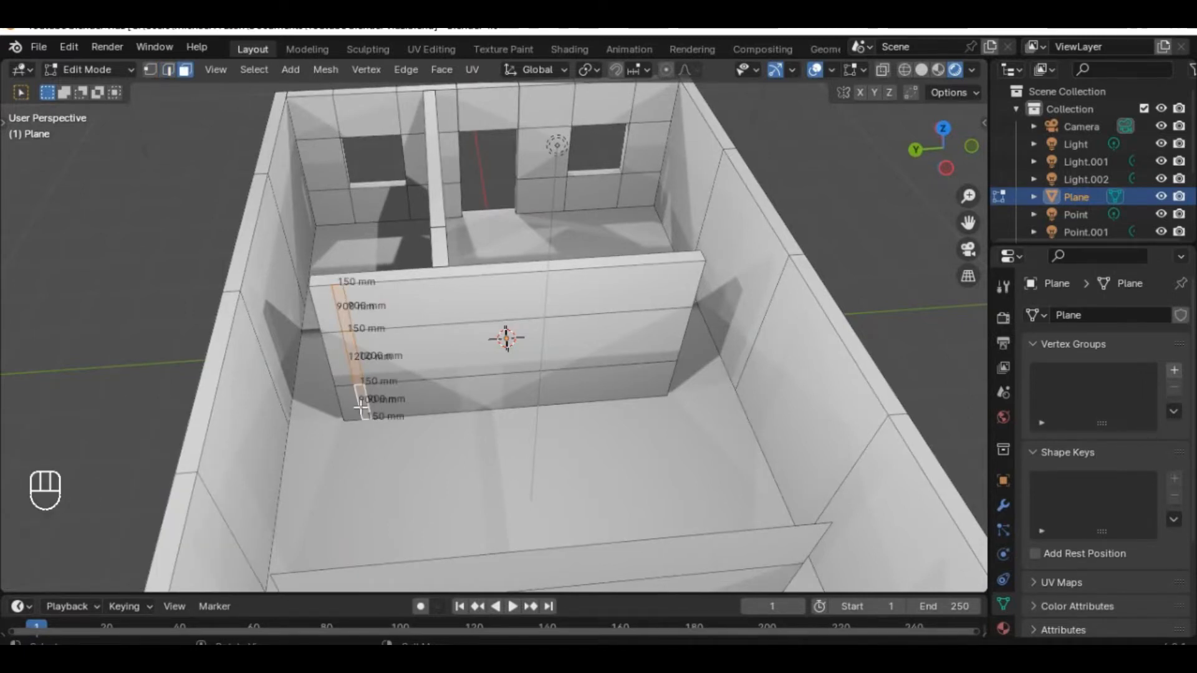
text(e1200-)
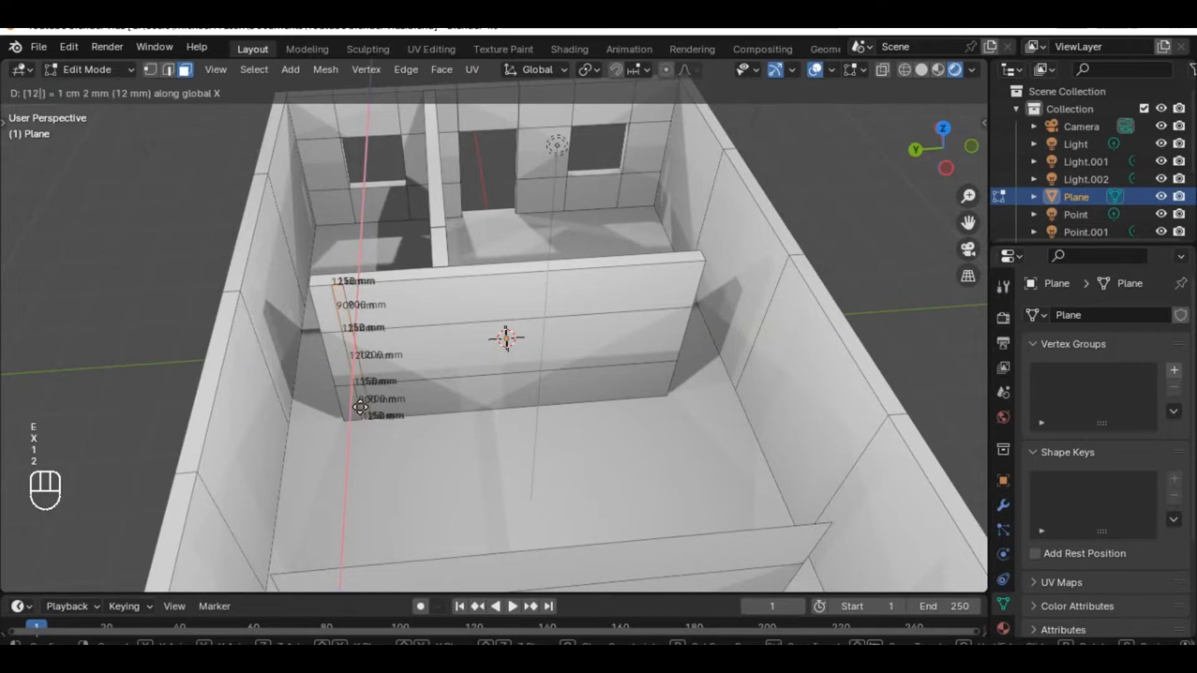
key(Return)
middle_drag(389, 454, 303, 348)
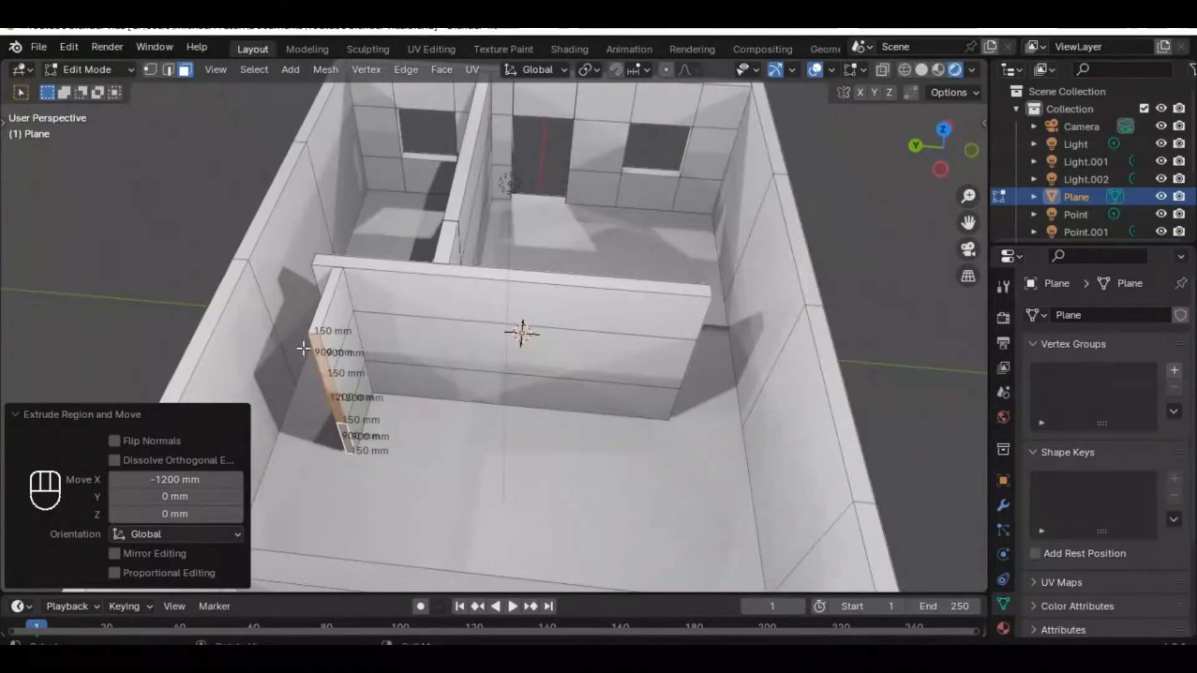
- Duplicate the three end faces of the short wall and offset the copies -225 mm along X
middle_drag(381, 444, 526, 303)
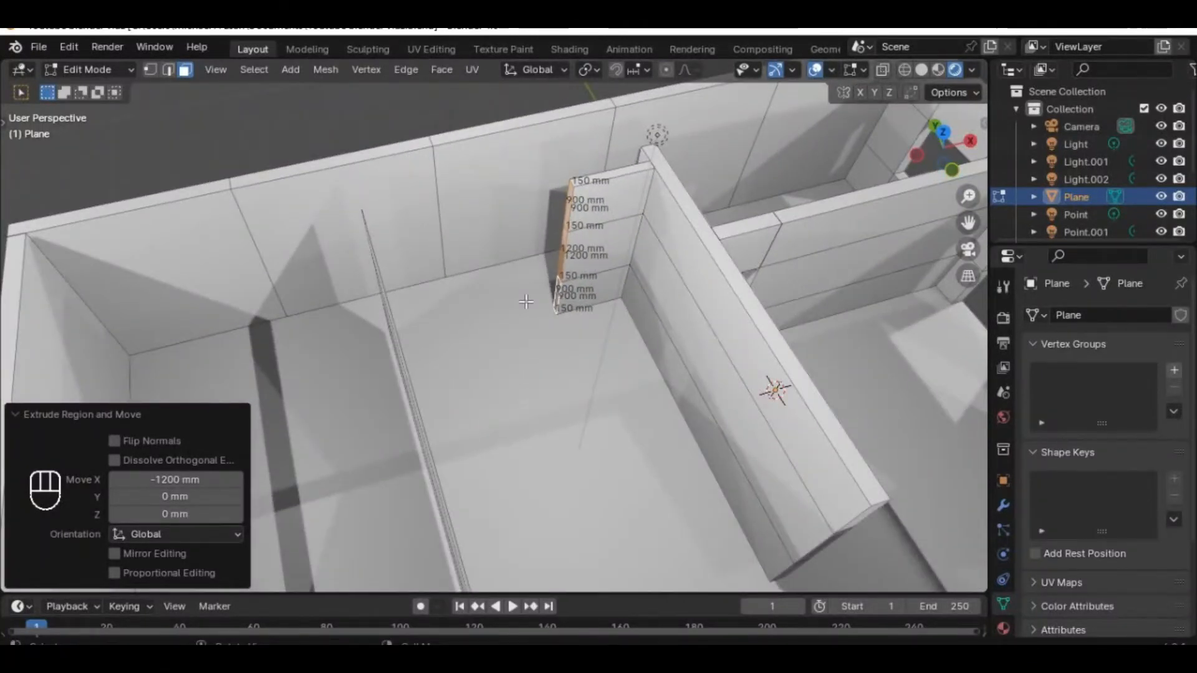
key(shift+d)
key(y)
key(x)
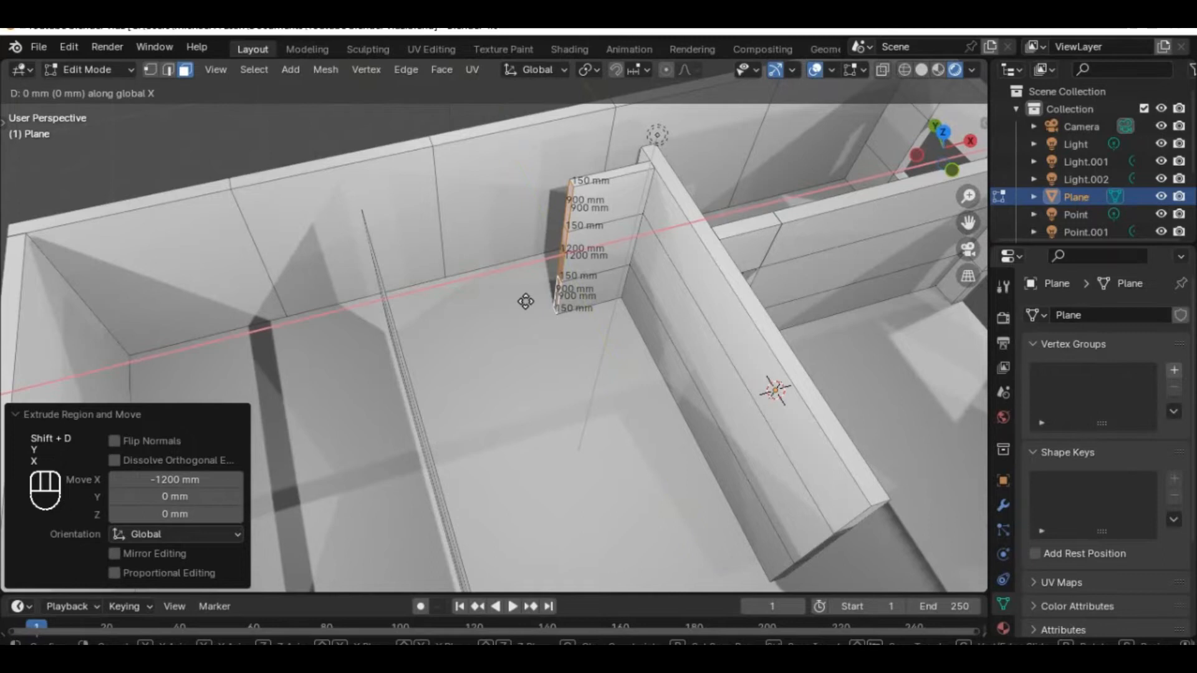
text(225)
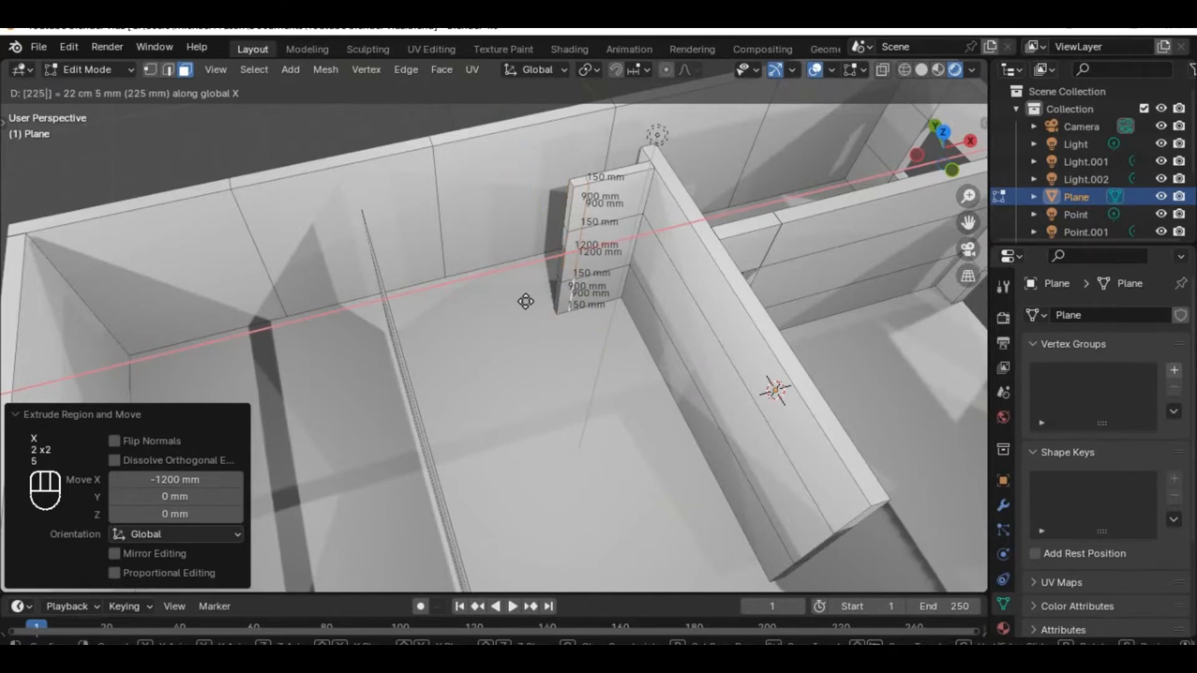
key(minus)
key(Return)
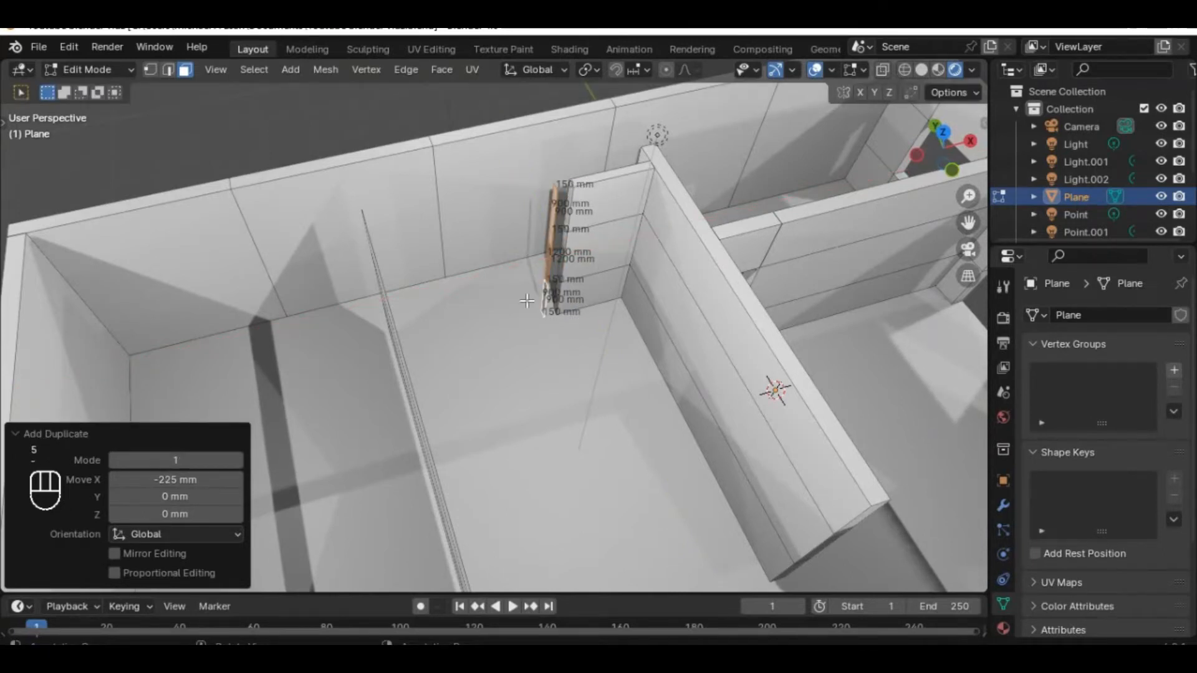
- Extrude the duplicated faces -1200 mm along X to form a second short wall segment in line with the first
key(e)
key(y)
key(x)
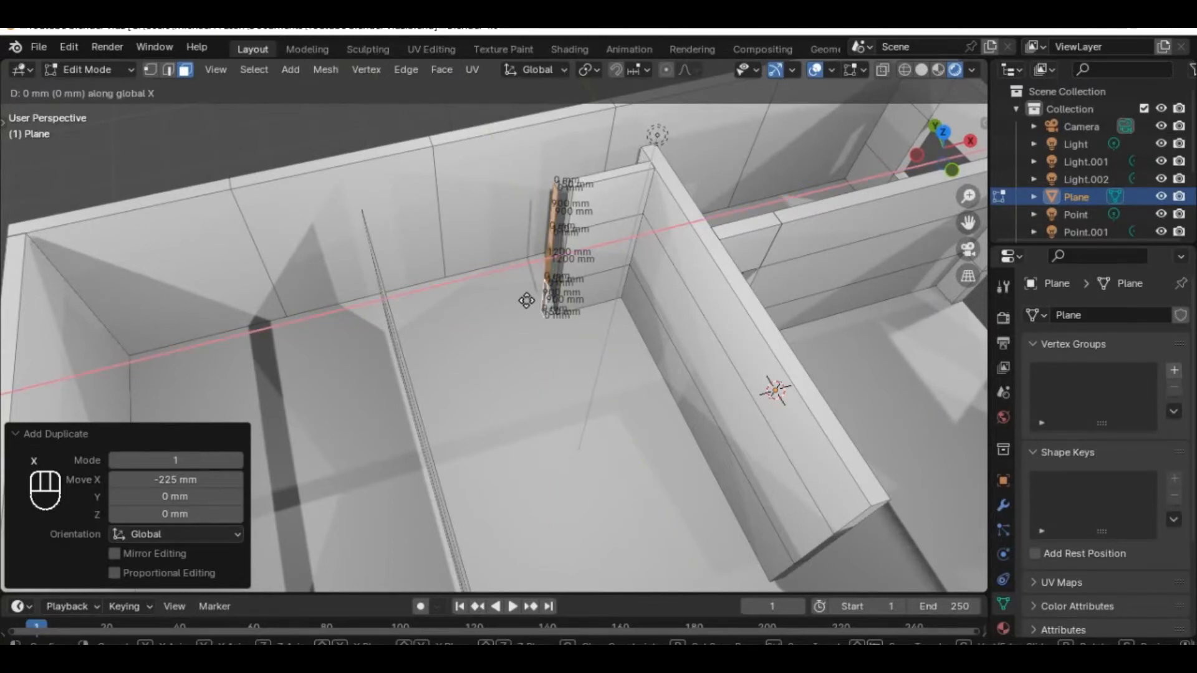
text(1200-)
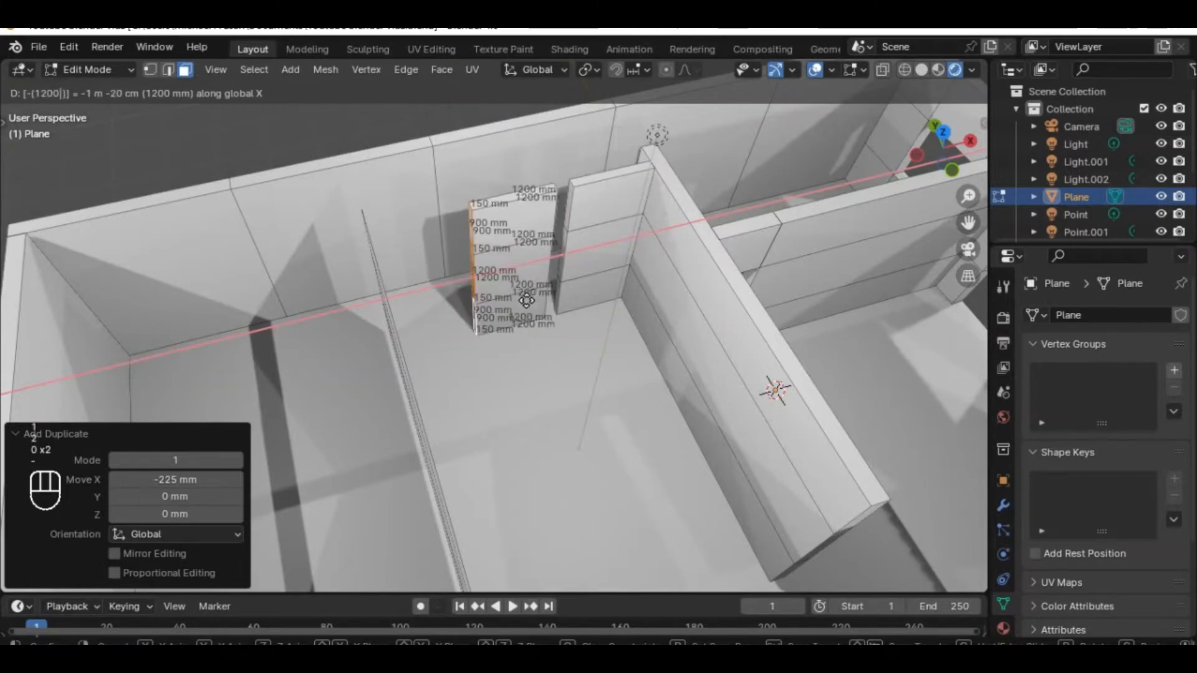
click(527, 301)
- Duplicate the three vertical edges at the first short wall's end beside the gap and offset the copies 1200 mm along Y
middle_drag(427, 468, 329, 237)
middle_drag(515, 259, 615, 408)
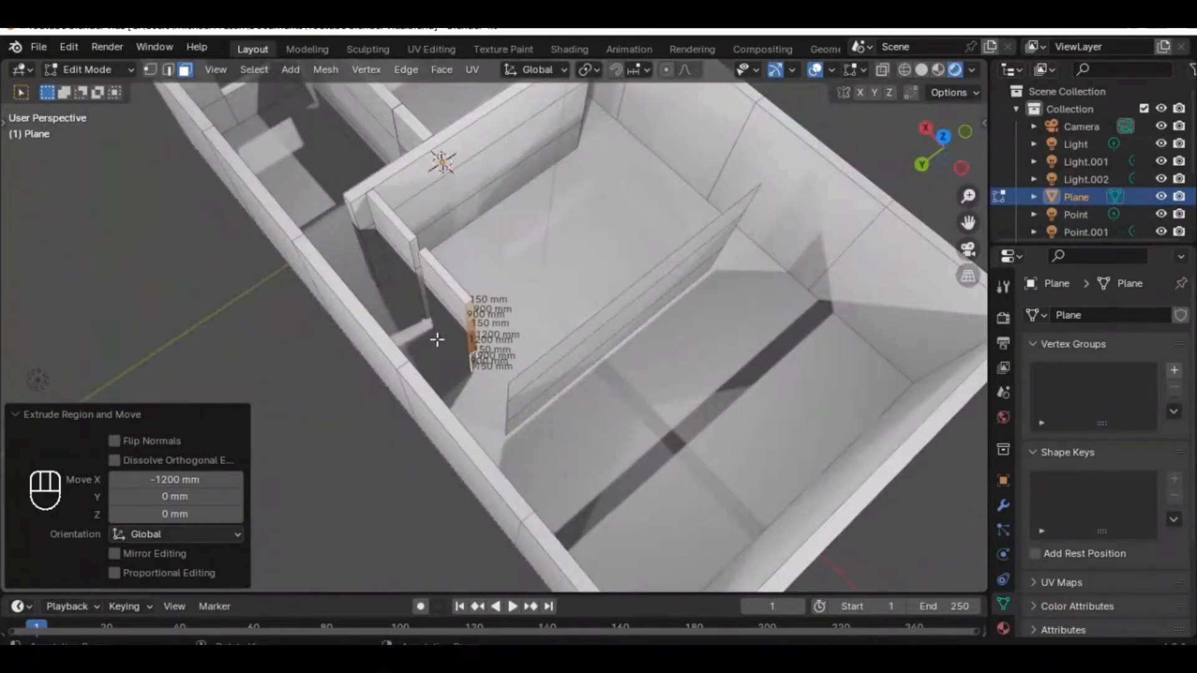
middle_drag(436, 337, 414, 327)
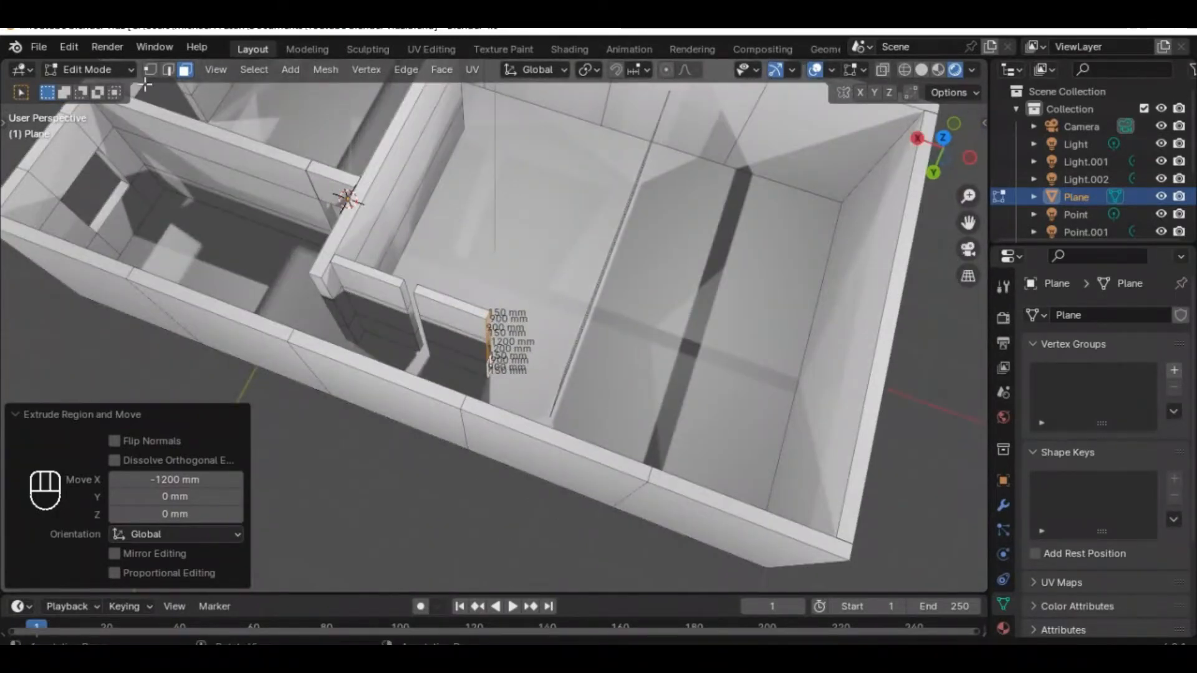
middle_drag(404, 415, 407, 348)
middle_drag(521, 202, 492, 328)
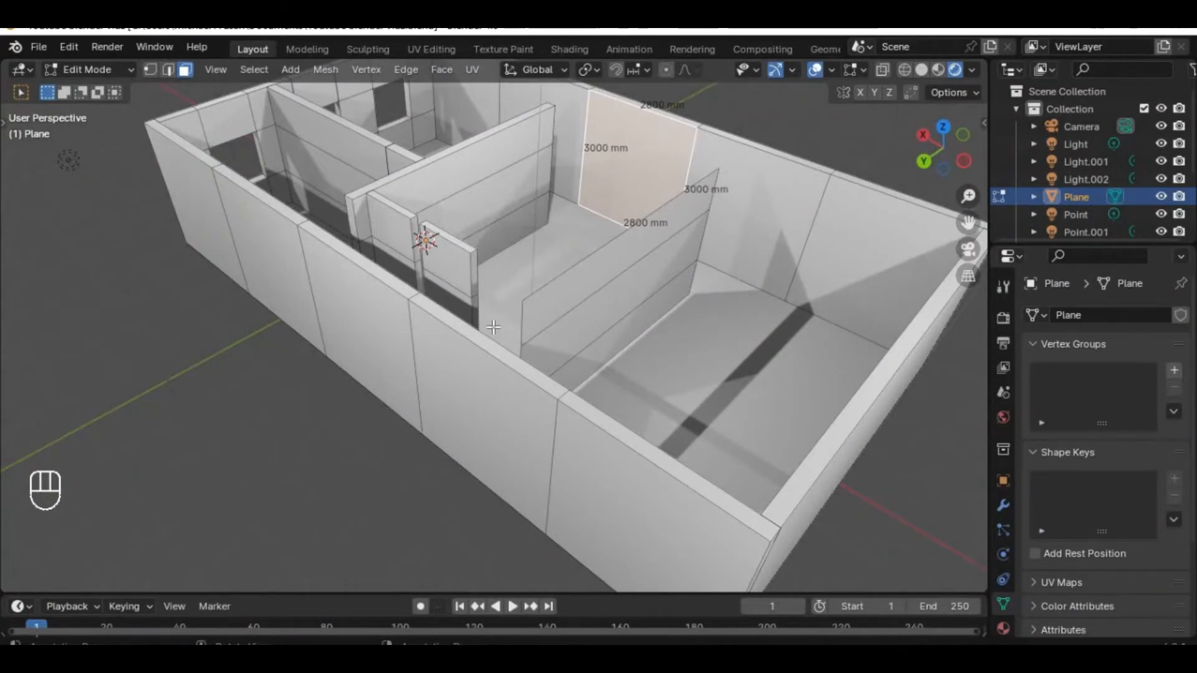
middle_drag(444, 355, 237, 474)
click(168, 69)
click(411, 317)
shift+click(412, 318)
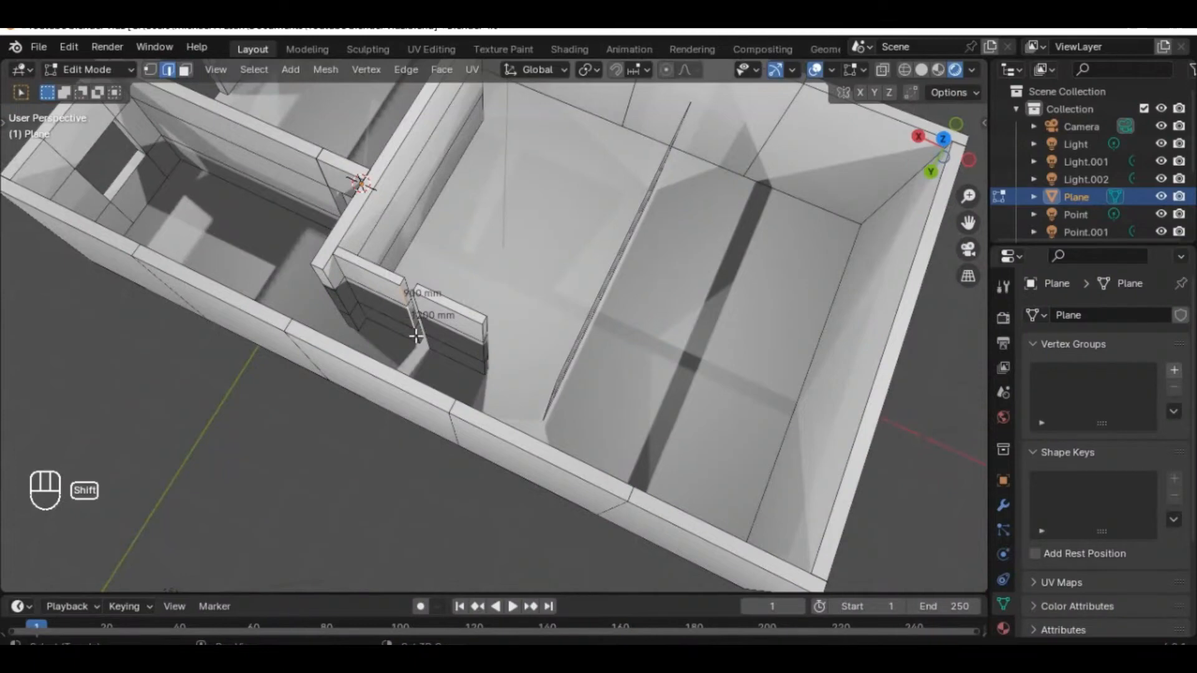
shift+click(420, 336)
middle_drag(422, 337, 548, 393)
key(shift+d)
text(y)
text(1200)
click(614, 382)
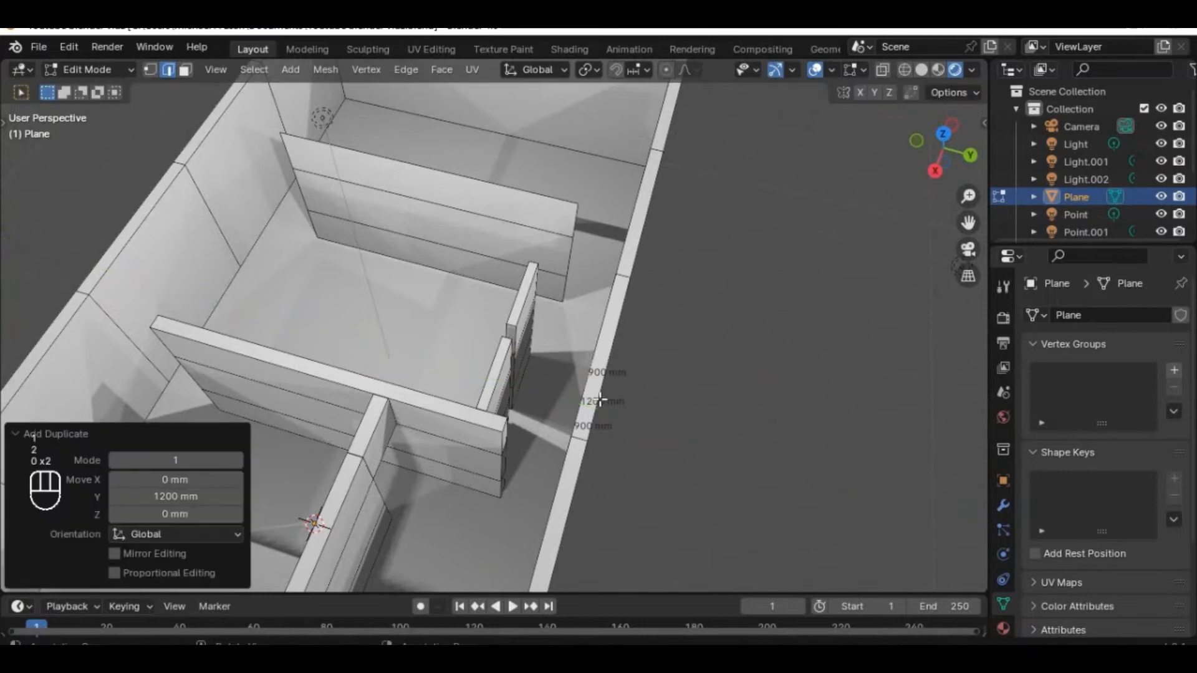
- Extrude the duplicated vertical edges -1200 mm along Y to form a partition face from the outer wall toward the short walls
text(ey1200-)
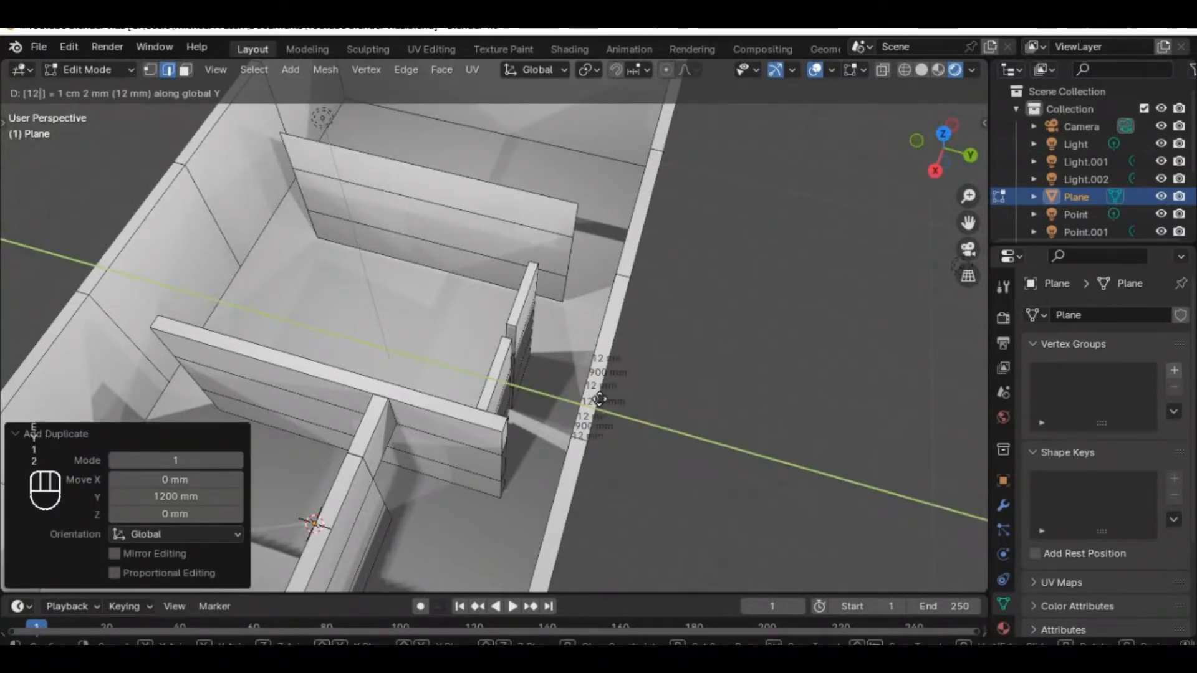
click(595, 402)
middle_drag(596, 402, 477, 403)
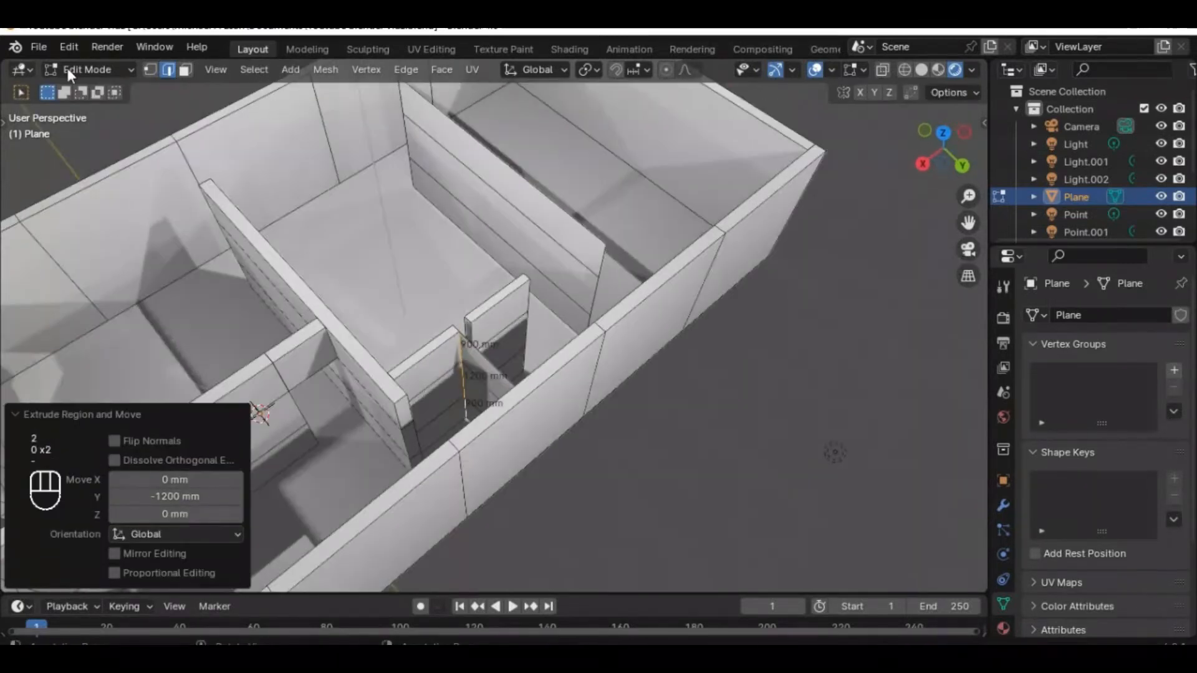
- Select the new partition's three faces and extrude them -225 mm along X to give it thickness
click(185, 70)
click(482, 383)
shift+click(479, 391)
shift+click(476, 408)
middle_drag(477, 409, 403, 416)
key(e)
text(yx150)
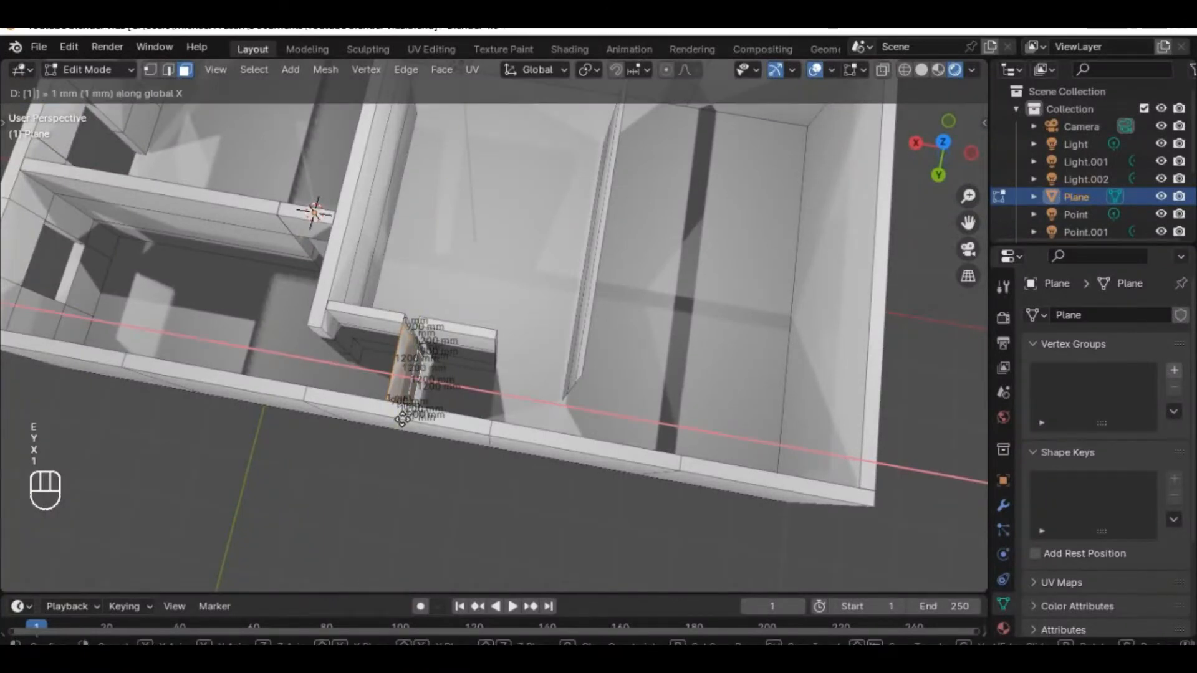
key(minus)
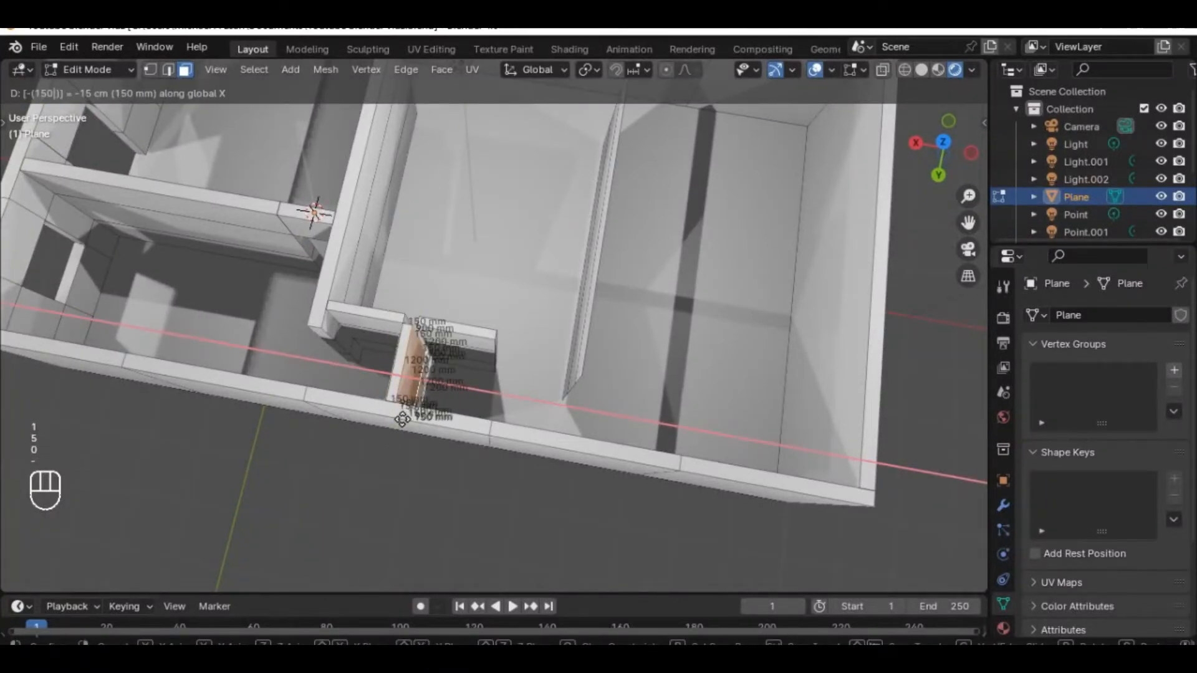
key(BackSpace)
key(BackSpace)
key(BackSpace)
text(225)
click(402, 420)
- Change the partition's extrusion distance to -150 mm along X
middle_drag(460, 395, 396, 363)
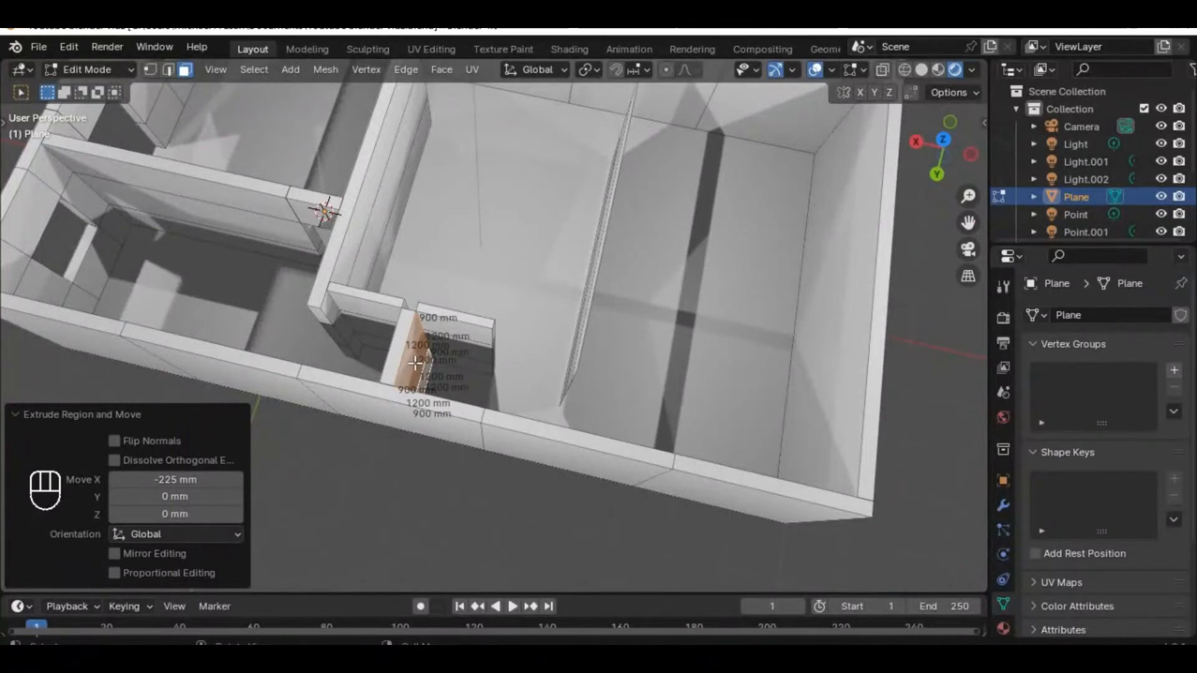
click(171, 480)
key(BackSpace)
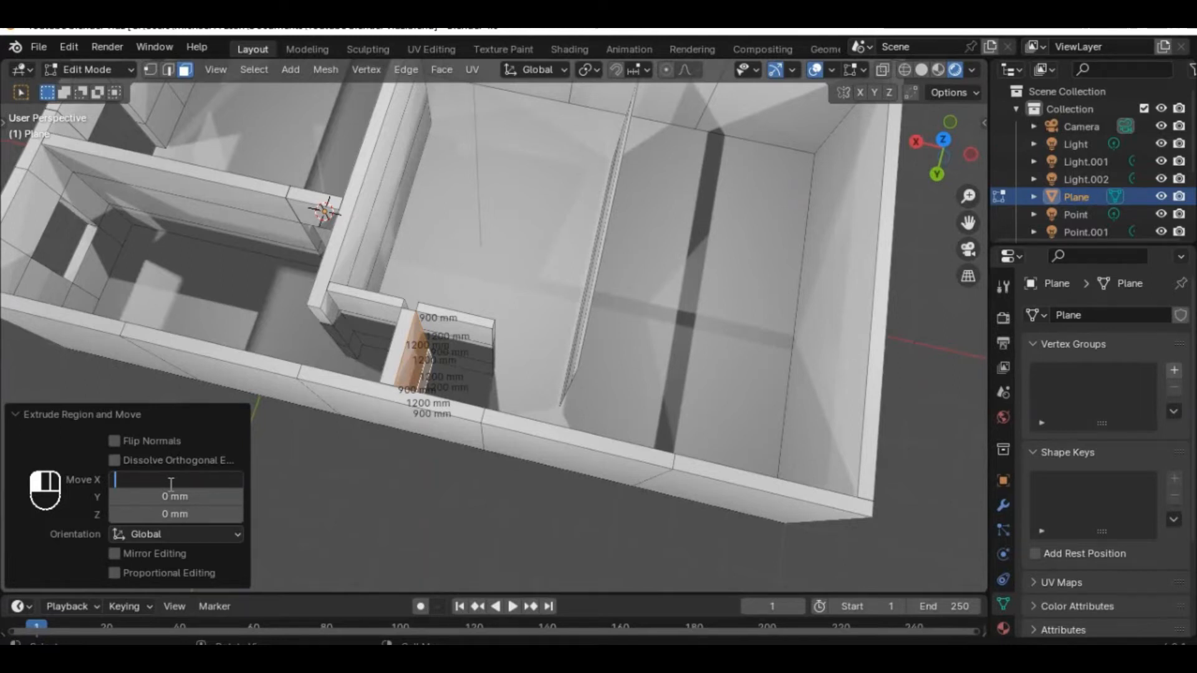
text(150)
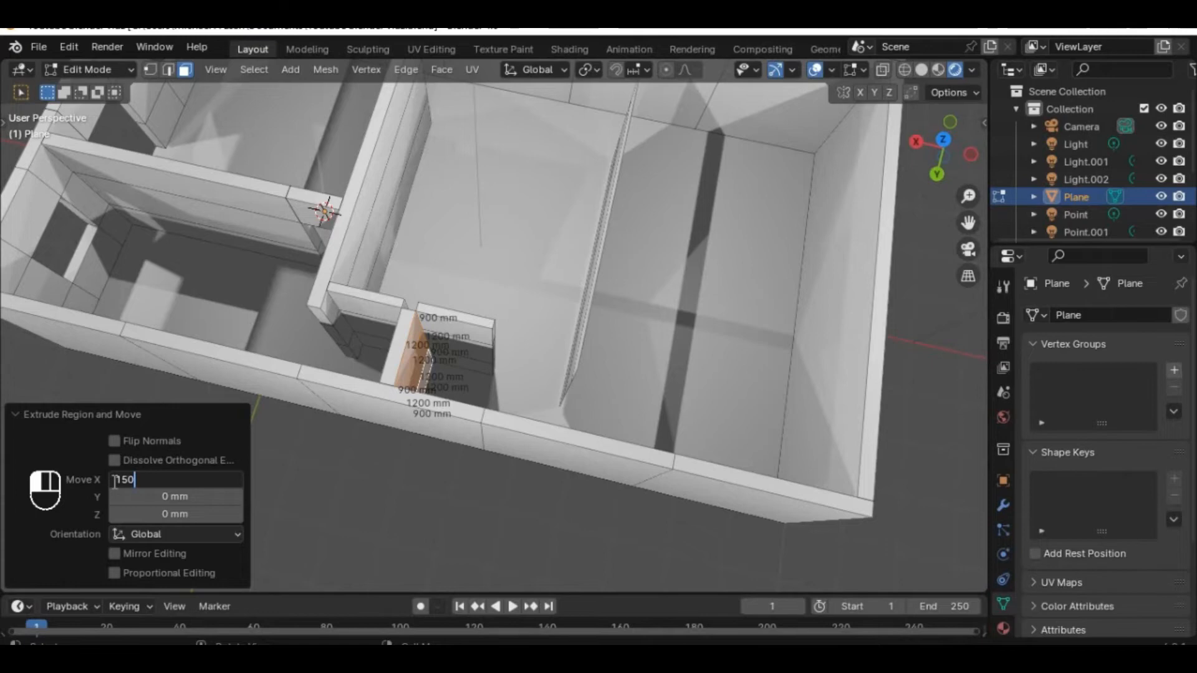
text(-)
key(Return)
- Select the front and back faces of the second short wall and move them 75 mm along X
middle_drag(350, 488, 483, 256)
click(483, 257)
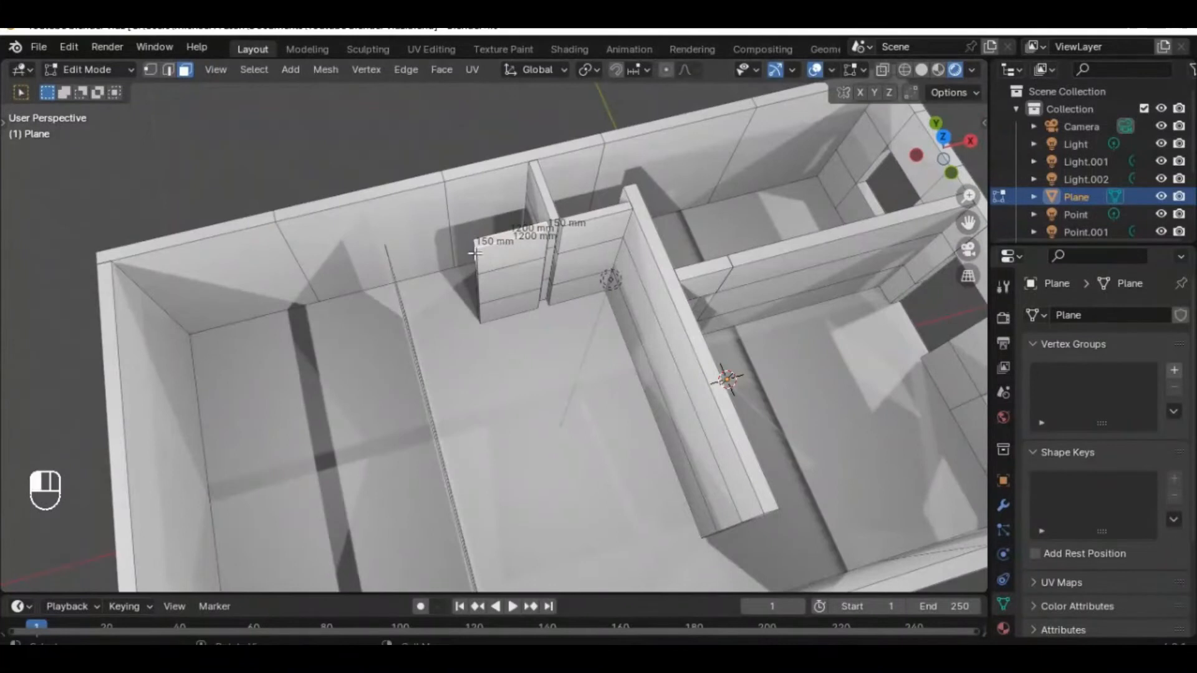
shift+click(507, 285)
shift+click(506, 307)
middle_drag(337, 343, 486, 332)
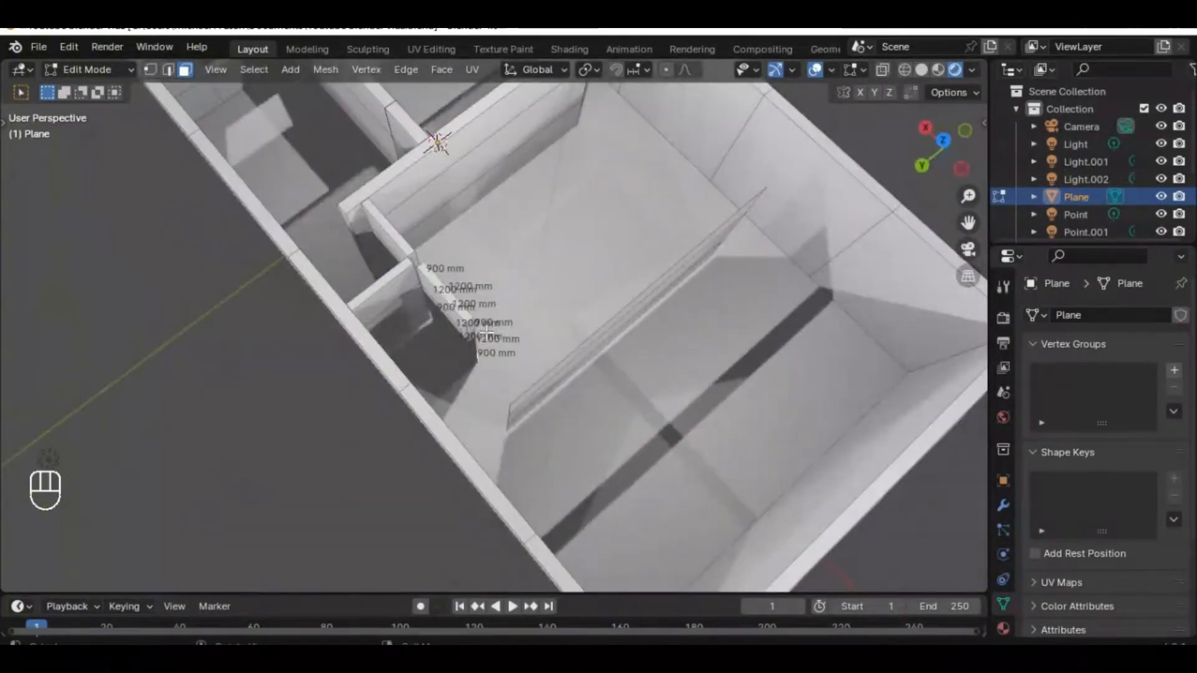
shift+click(462, 315)
shift+click(458, 348)
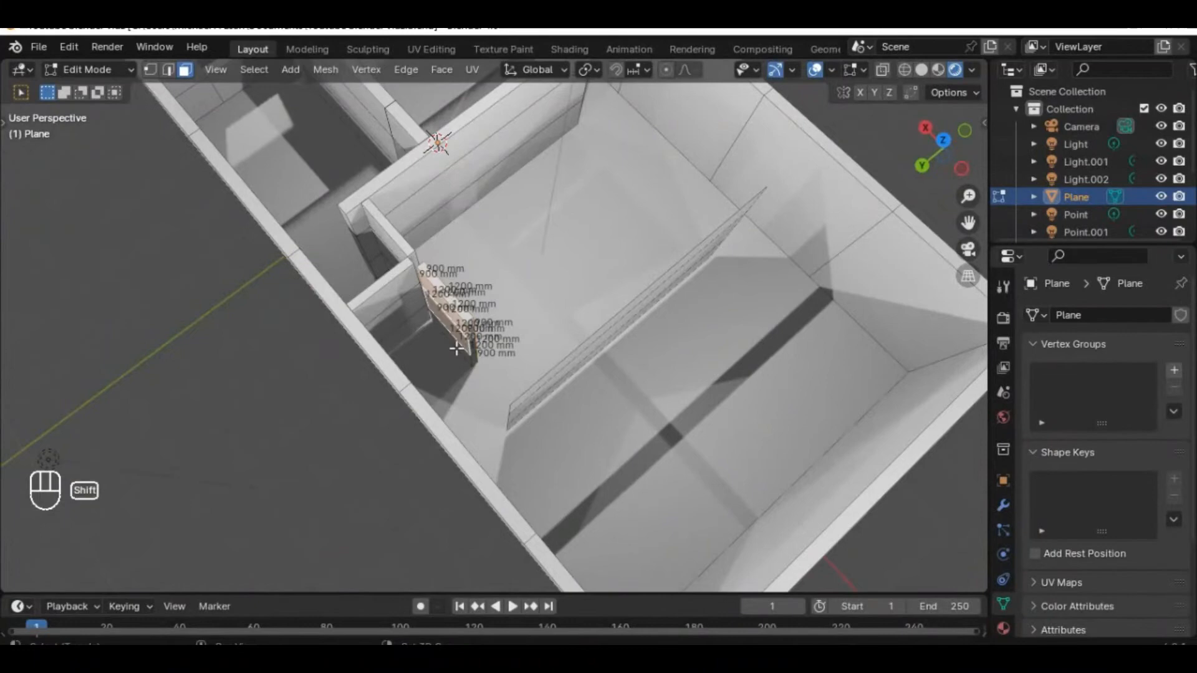
shift+click(456, 346)
middle_drag(456, 346, 462, 307)
key(g)
key(y)
key(x)
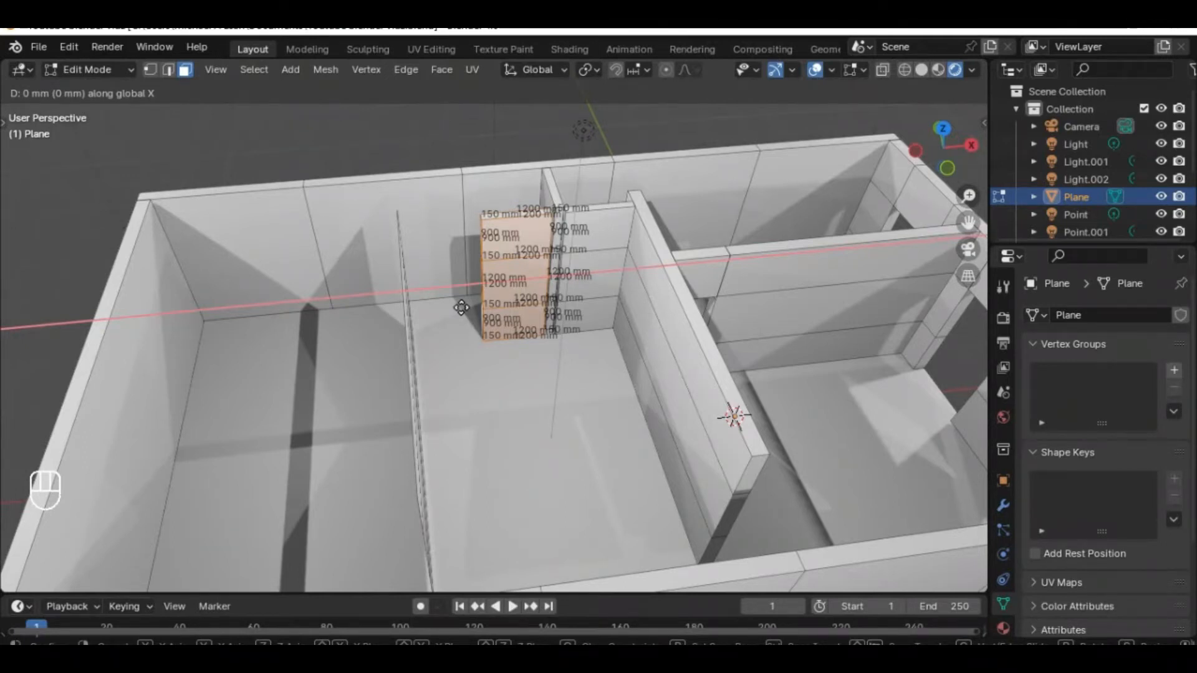
text(1)
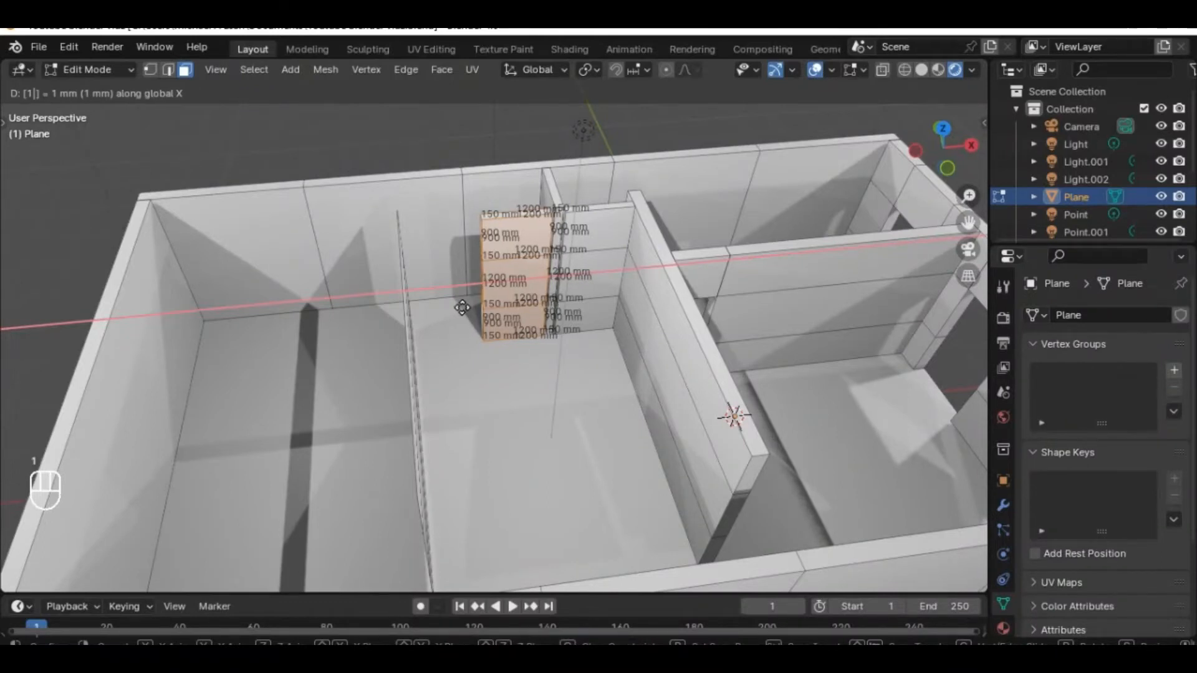
key(BackSpace)
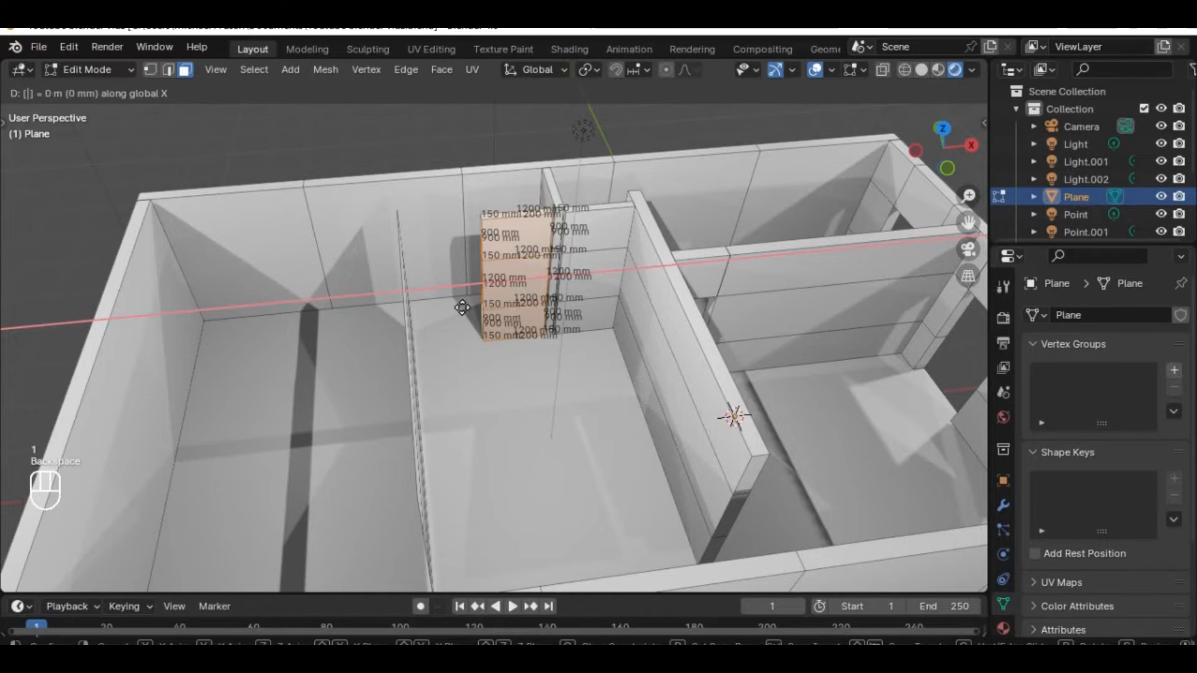
text(75)
key(Return)
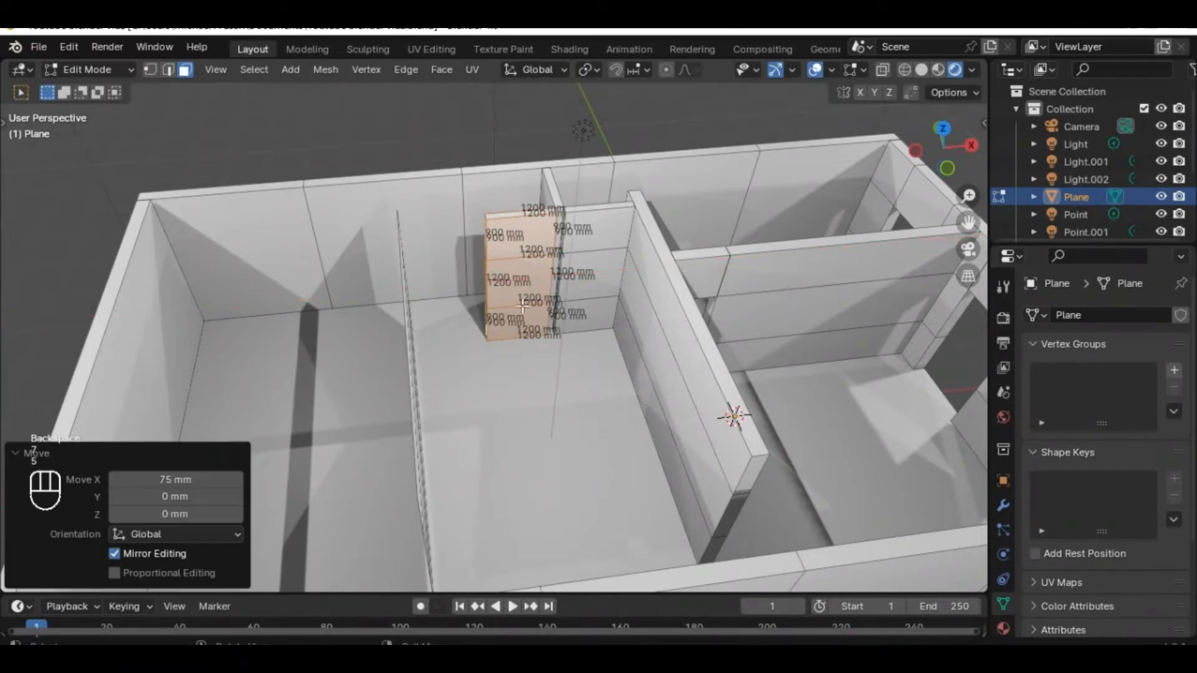
- Check the dimensions of the top faces of the first short wall and the partition joining the outer wall
scroll(599, 343, up, 3)
middle_drag(598, 343, 703, 222)
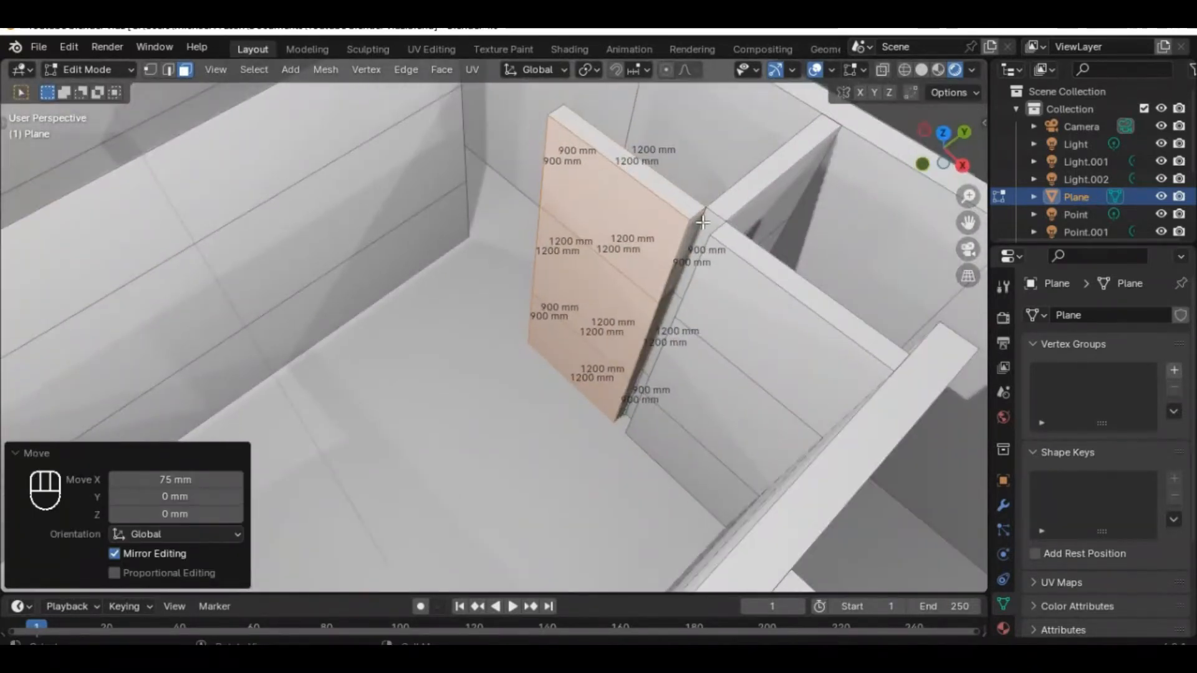
click(712, 235)
click(691, 215)
click(728, 240)
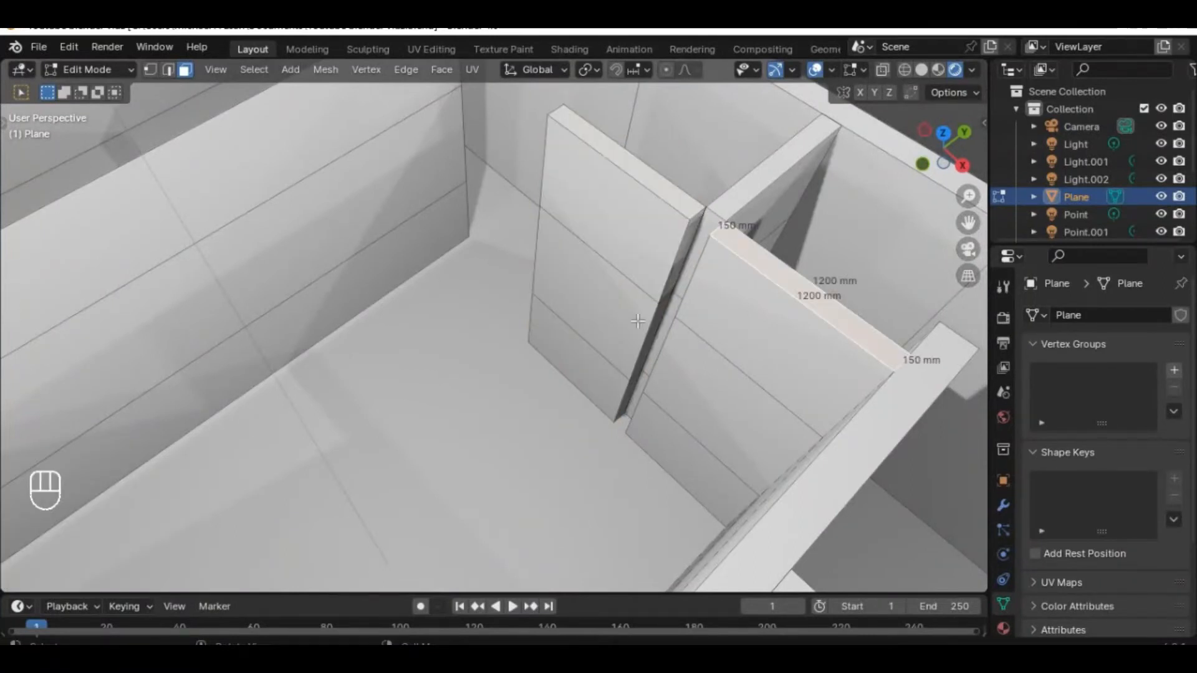
middle_drag(638, 321, 703, 334)
click(697, 130)
middle_drag(636, 276, 411, 242)
middle_drag(636, 121, 814, 296)
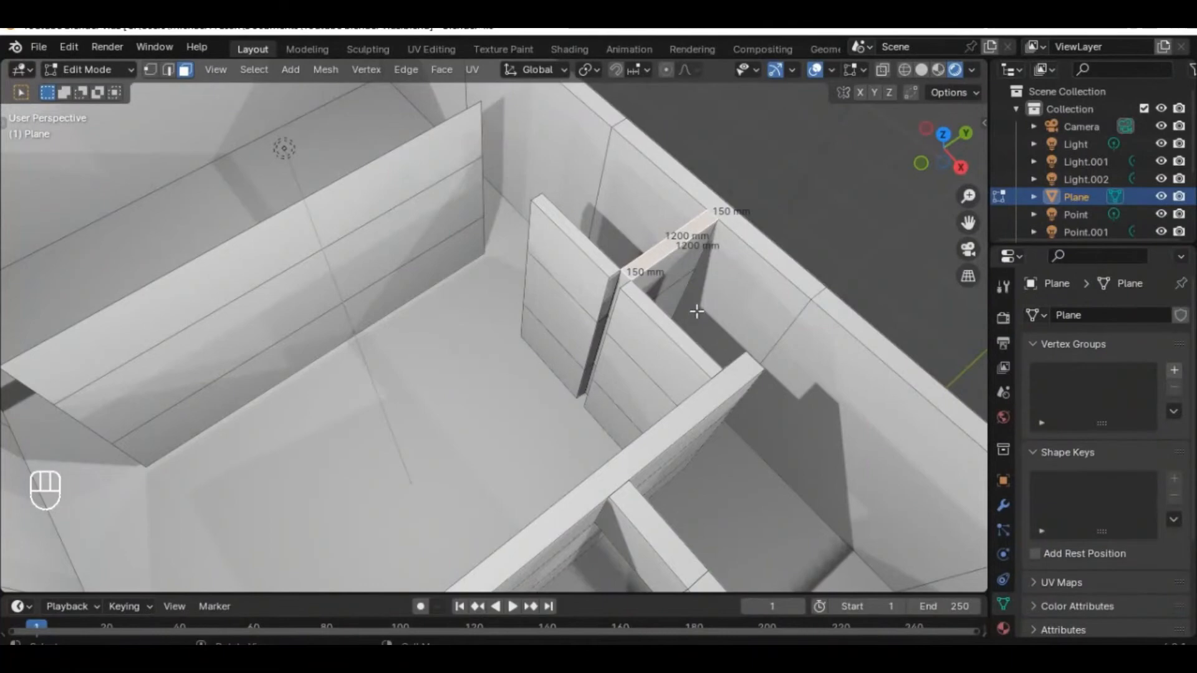
- Duplicate the three end faces of the second short wall and offset the copies -900 mm along X
middle_drag(510, 392, 515, 219)
click(462, 193)
shift+click(465, 315)
middle_drag(465, 315, 436, 330)
key(shift+d)
text(yx900-)
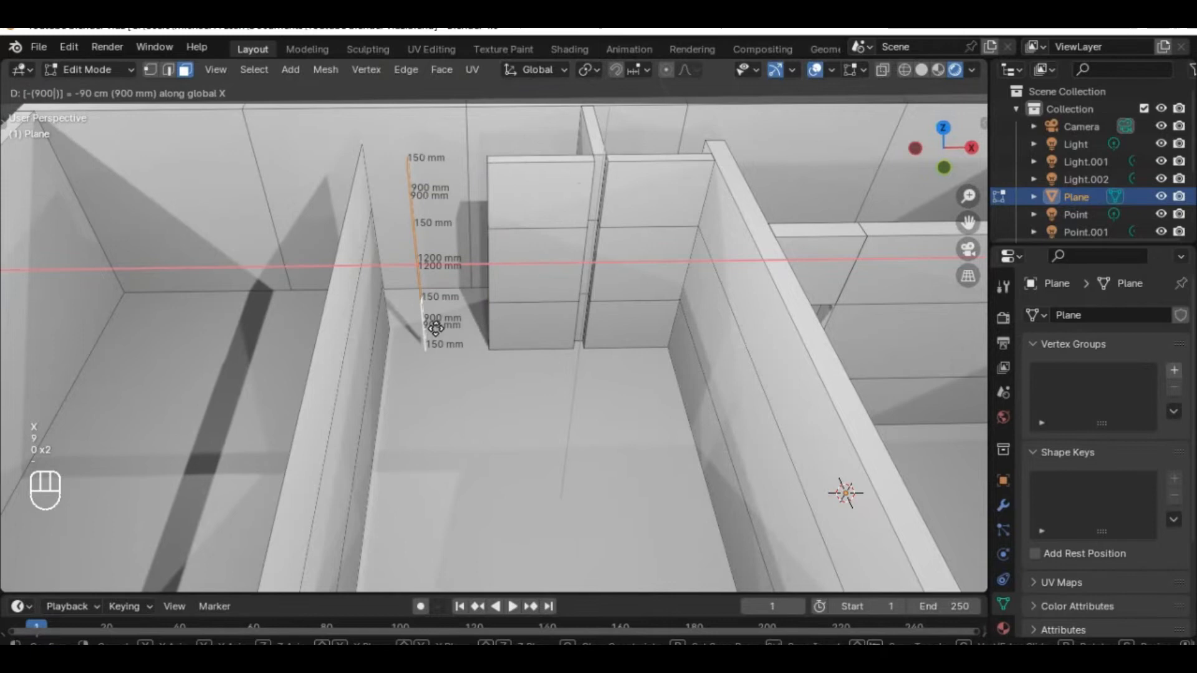
key(Return)
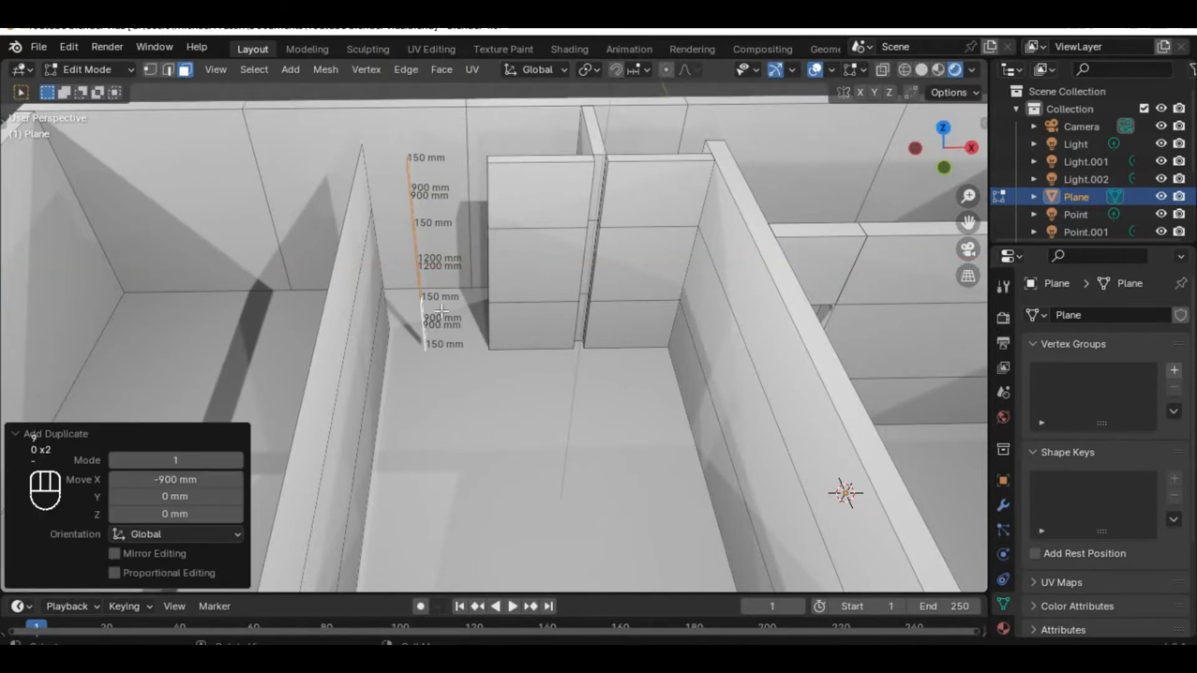
- Select the three vertical edges at the end of the long single-face partition nearest the duplicated strip
click(150, 69)
middle_drag(436, 312, 427, 363)
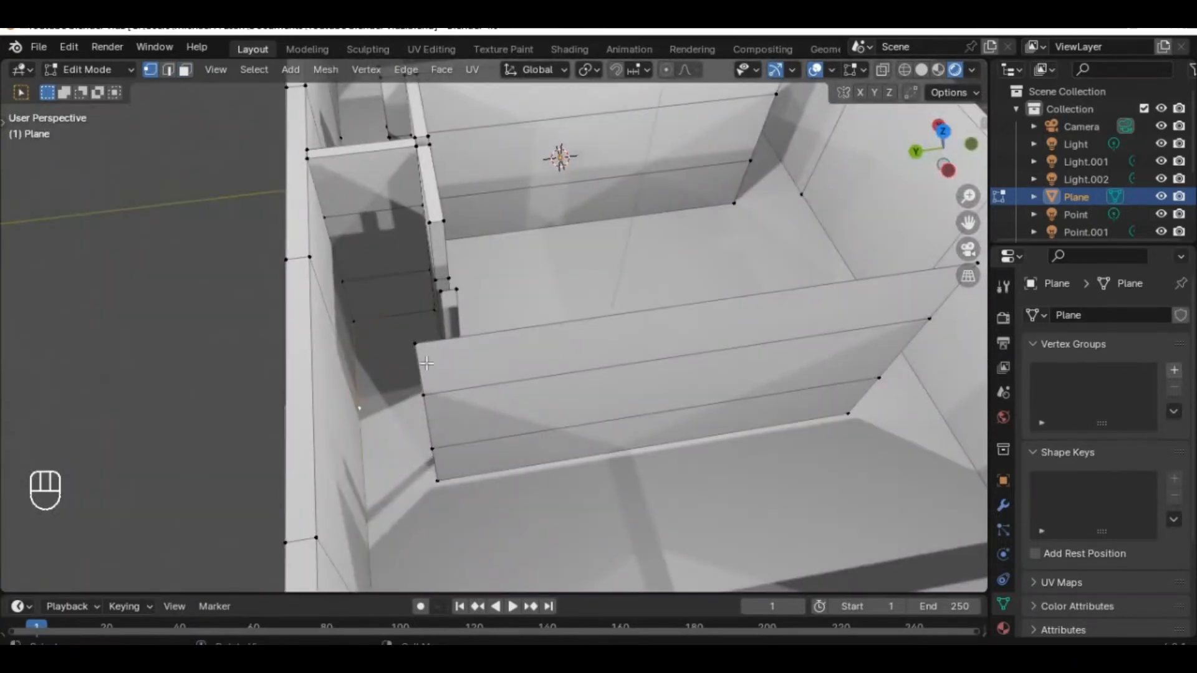
scroll(550, 426, down, 3)
middle_drag(550, 425, 589, 427)
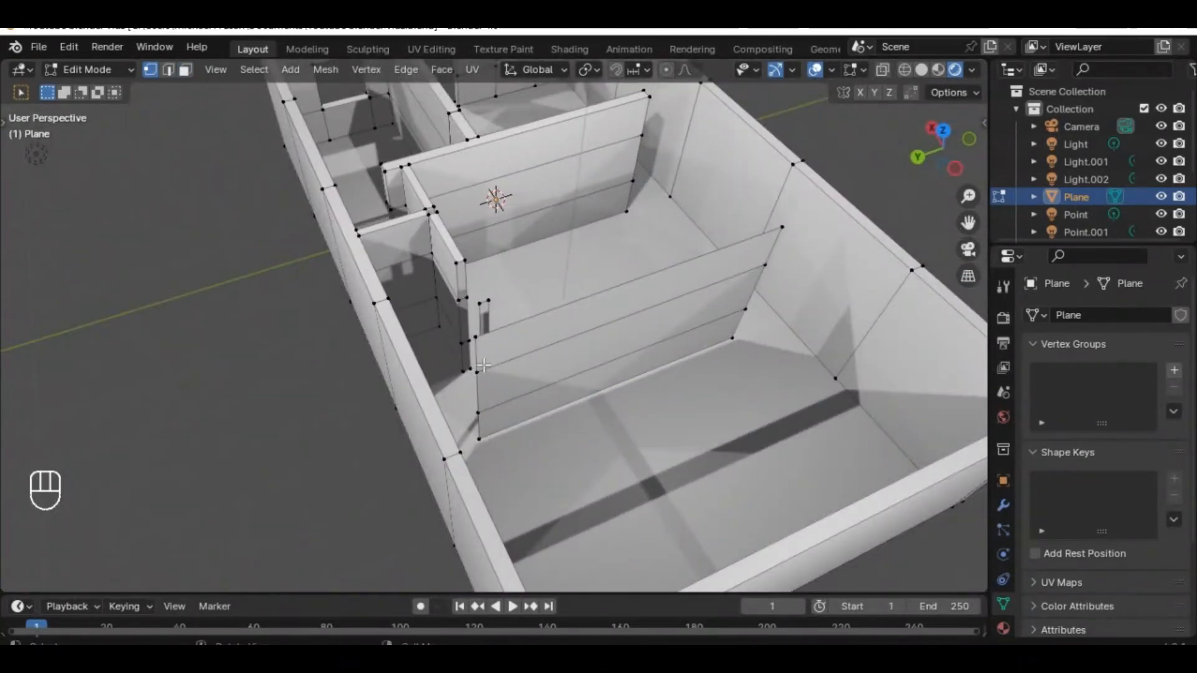
click(167, 70)
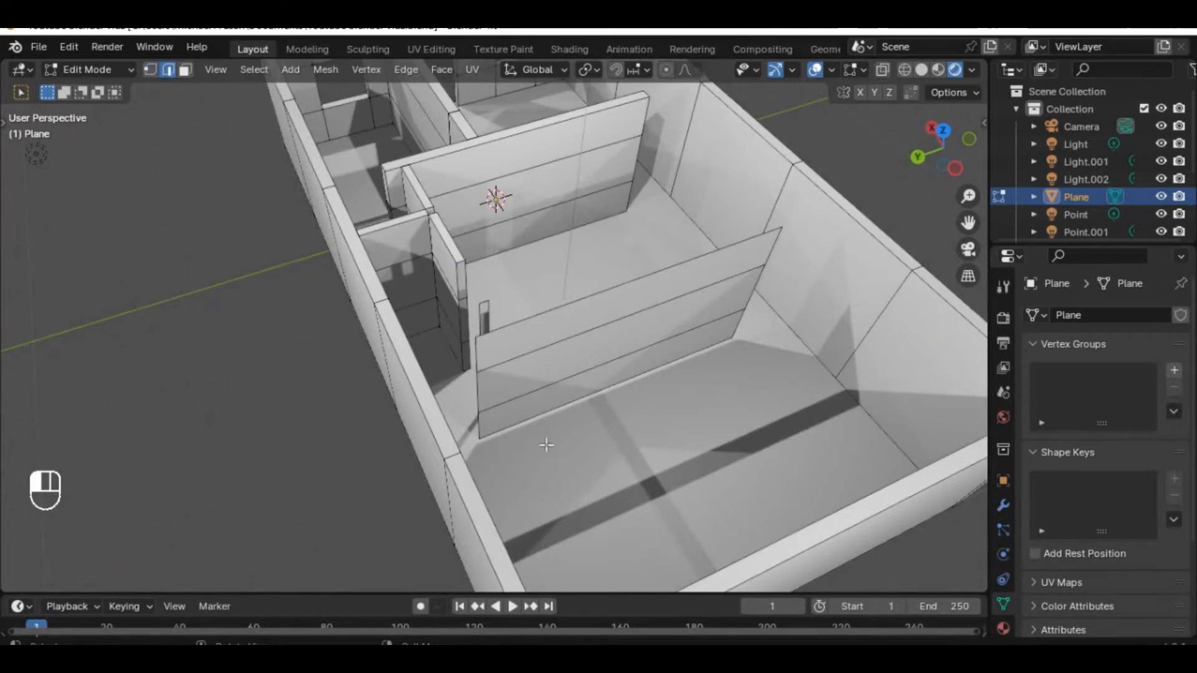
key(k)
shift+click(481, 395)
shift+click(481, 396)
shift+click(477, 430)
click(483, 391)
shift+click(479, 425)
middle_drag(515, 382, 399, 239)
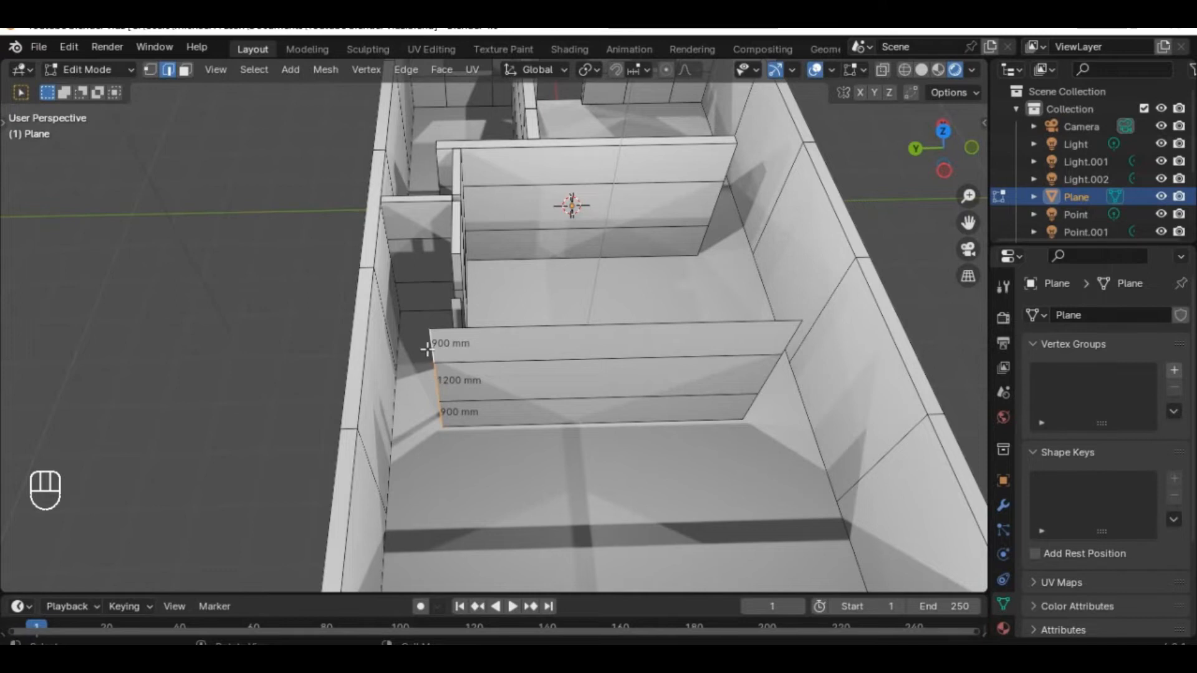
scroll(474, 343, down, 3)
middle_drag(481, 452, 397, 299)
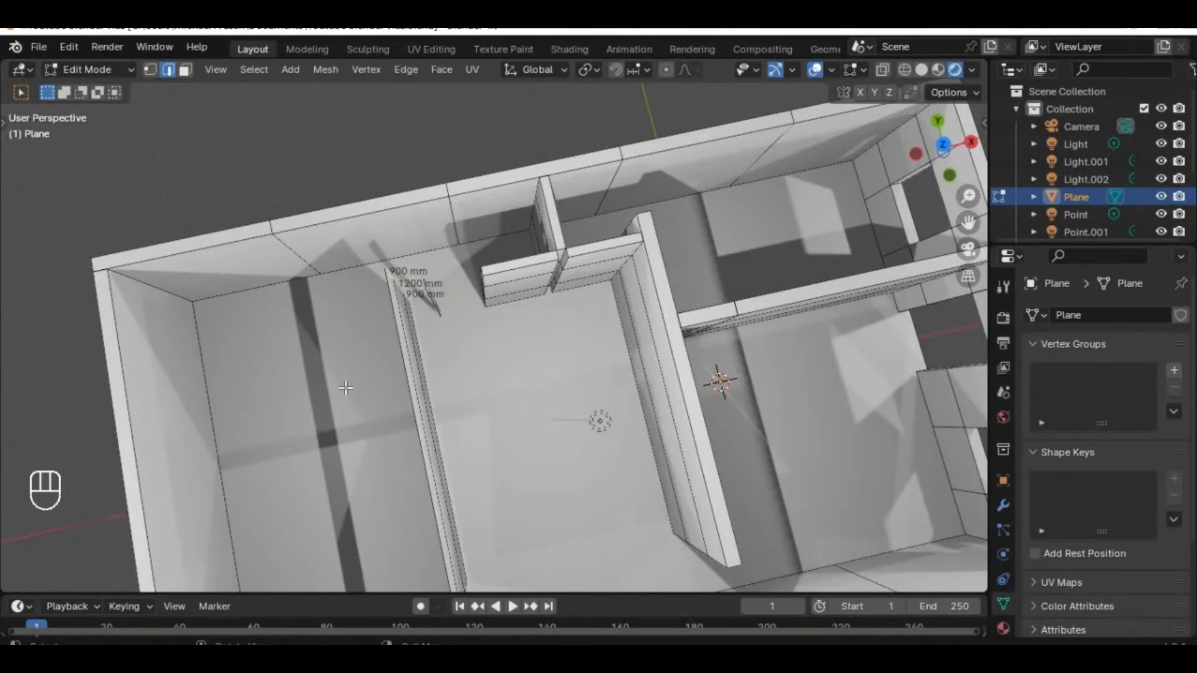
middle_drag(421, 341, 327, 326)
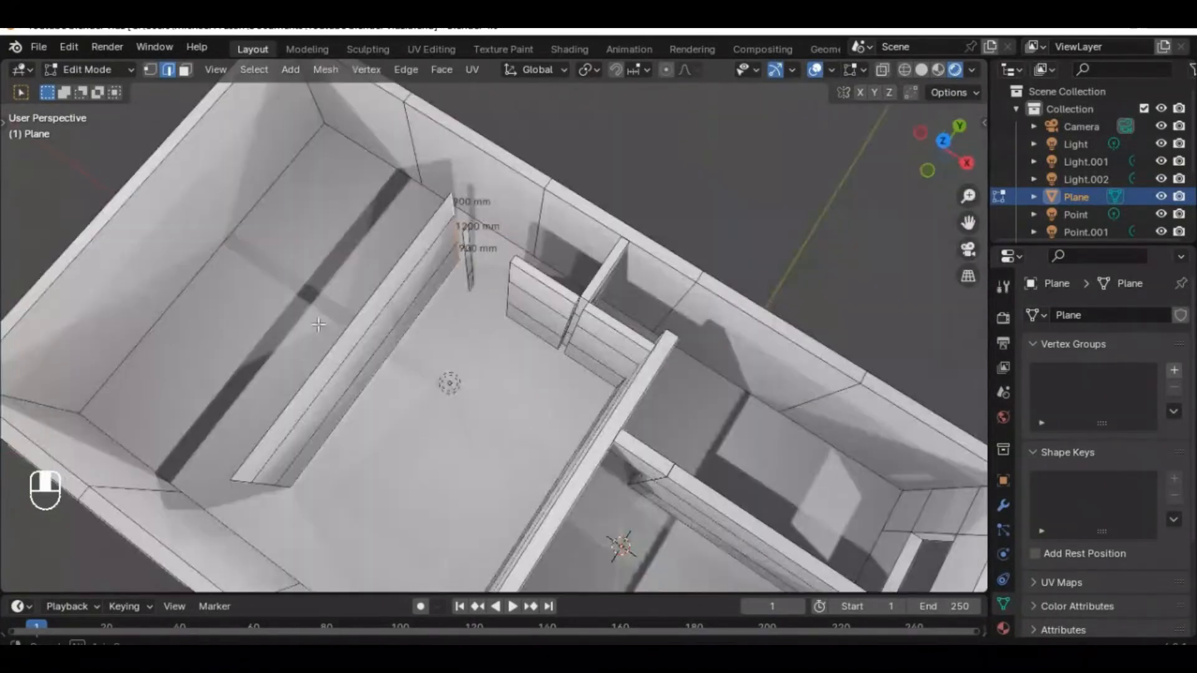
middle_drag(565, 242, 527, 200)
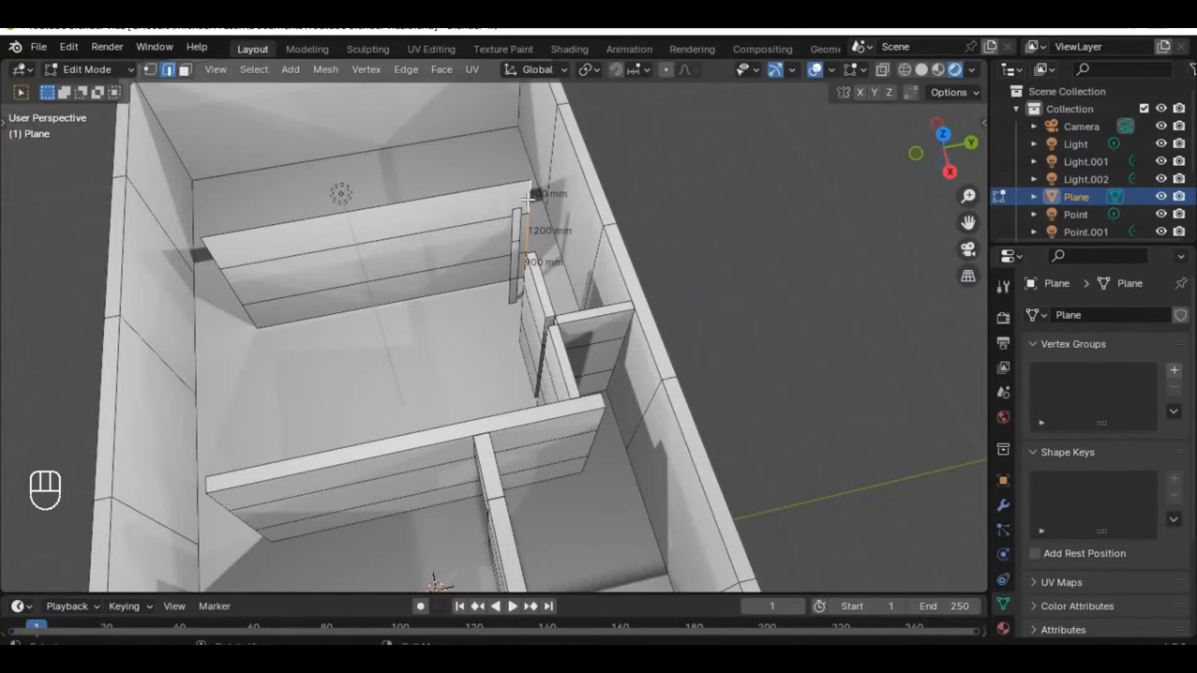
key(shift+d)
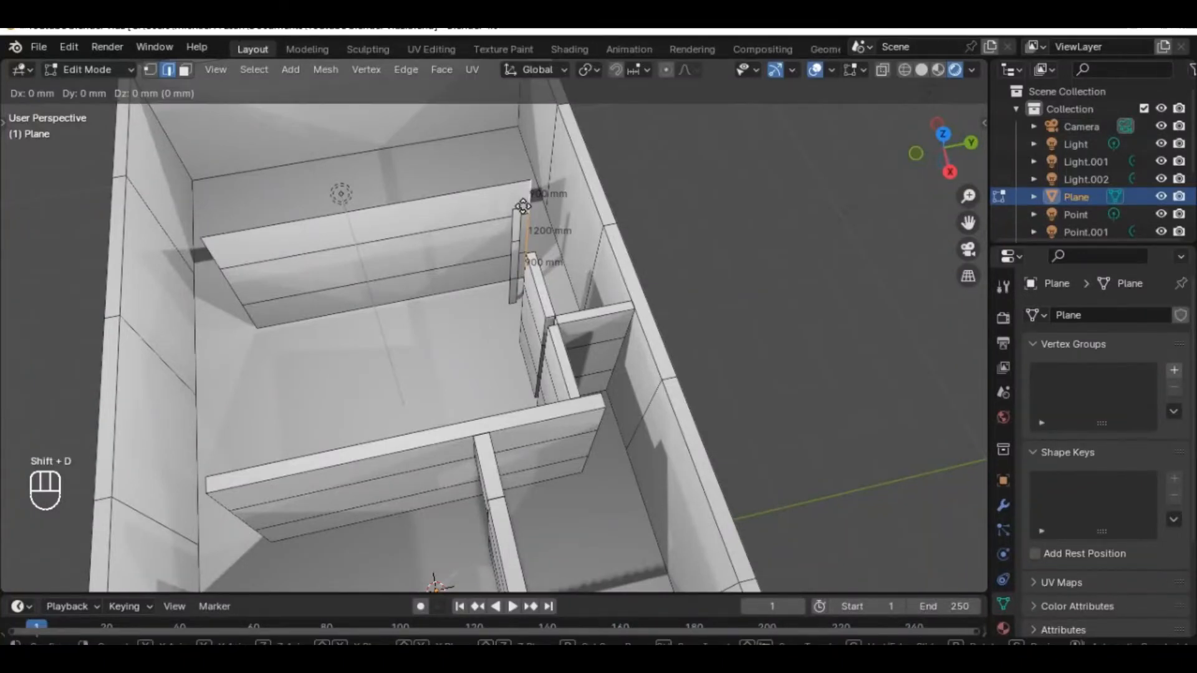
key(y)
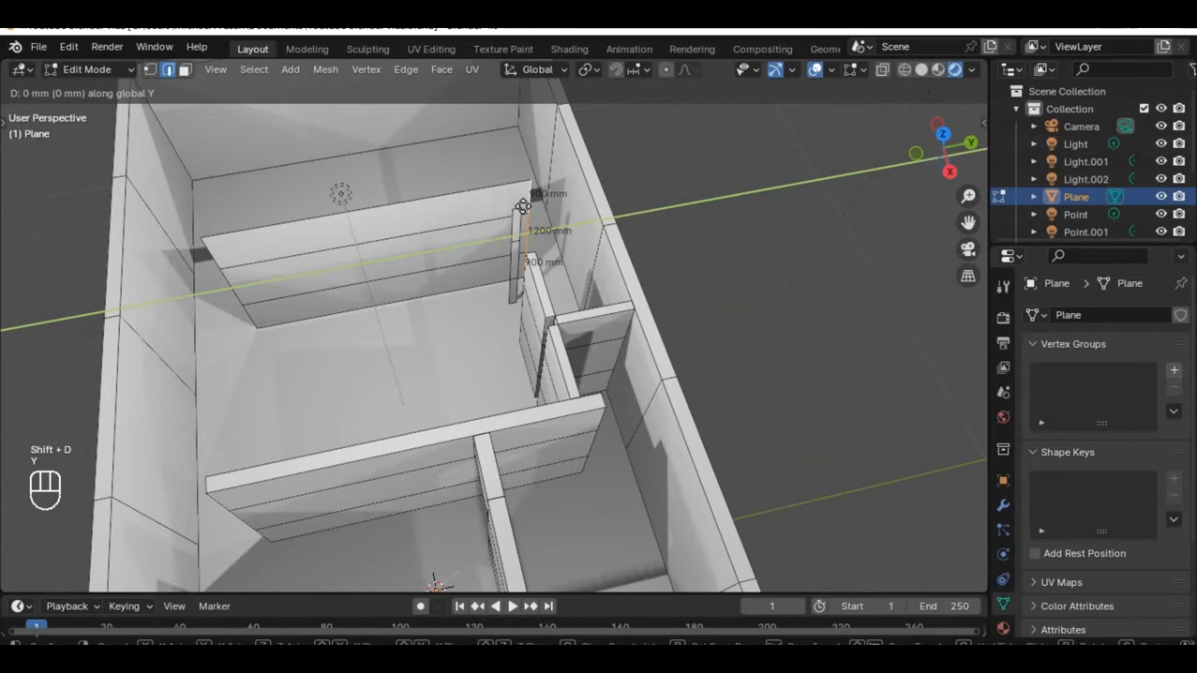
right_click(523, 206)
right_click(523, 206)
click(738, 190)
key(ctrl+z)
key(ctrl+z)
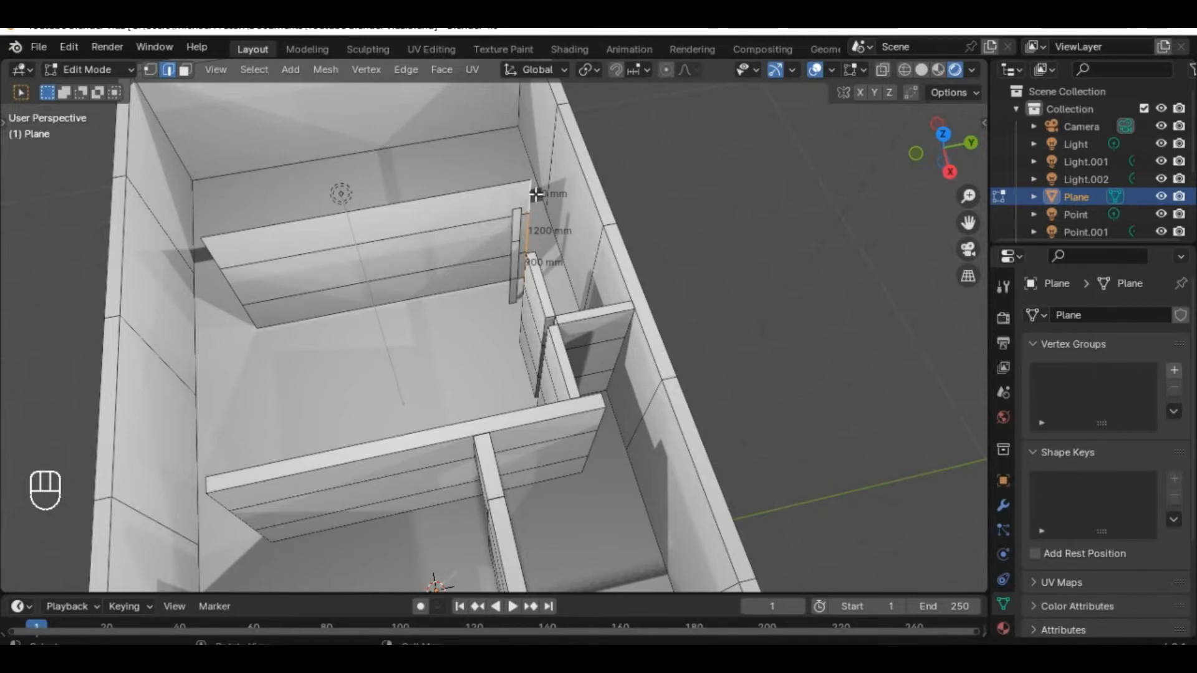
- Move the long partition's three end edges -300 mm along Y to shorten it
middle_drag(492, 255, 485, 271)
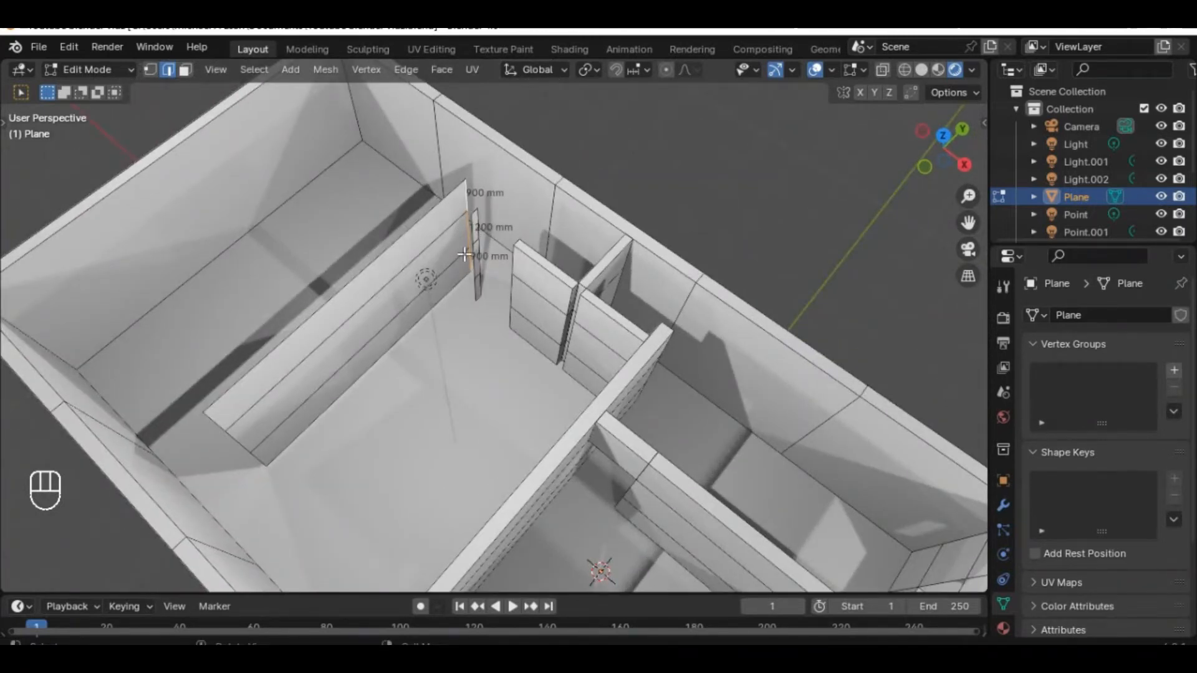
key(g)
key(y)
key(3)
key(0)
key(0)
click(468, 247)
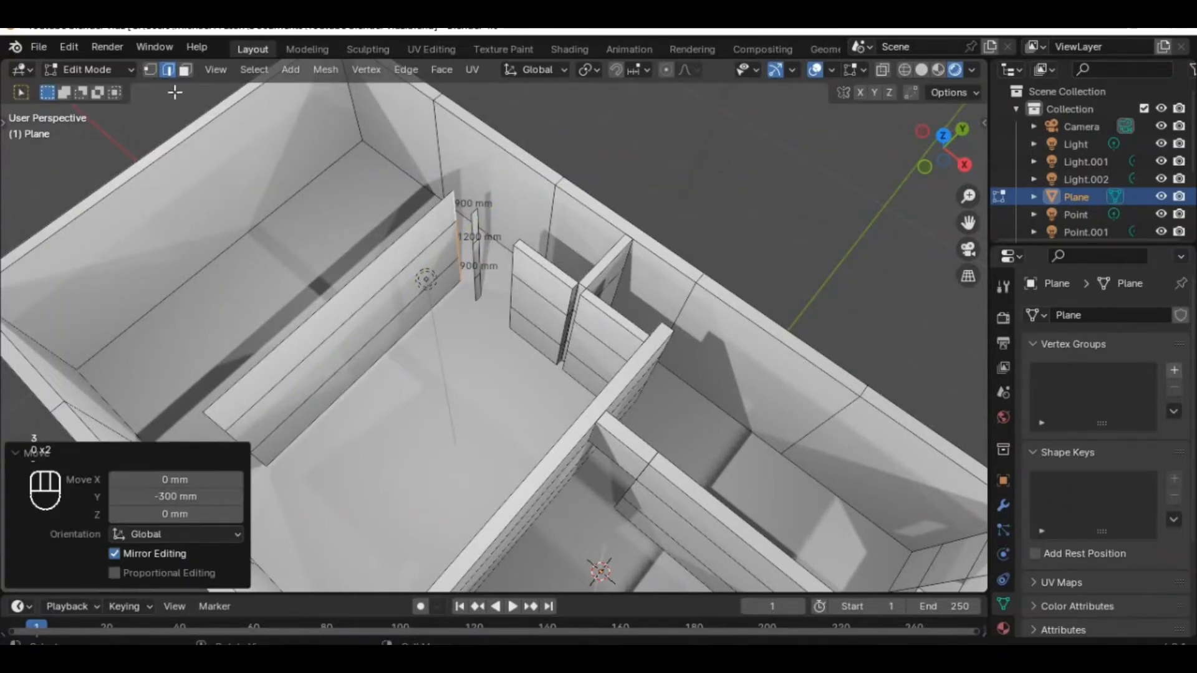
- Try joining the long partition's top end corner to the duplicated strip's top corner with an edge, and undo it
key(1)
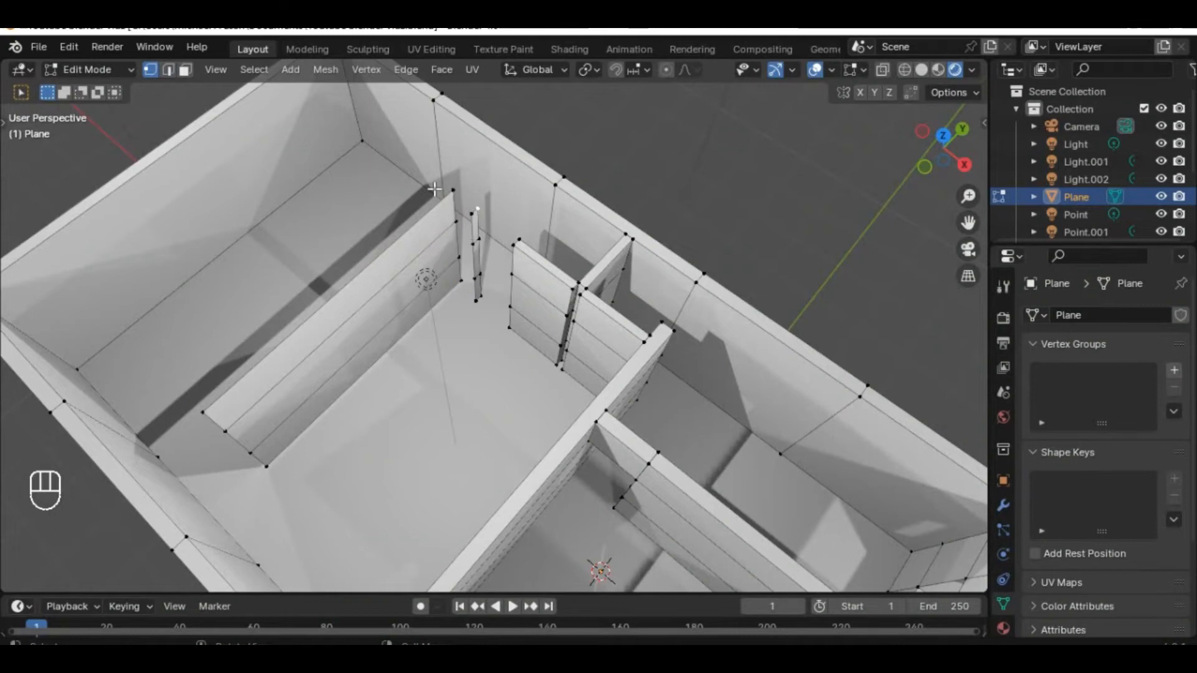
middle_drag(435, 346, 414, 276)
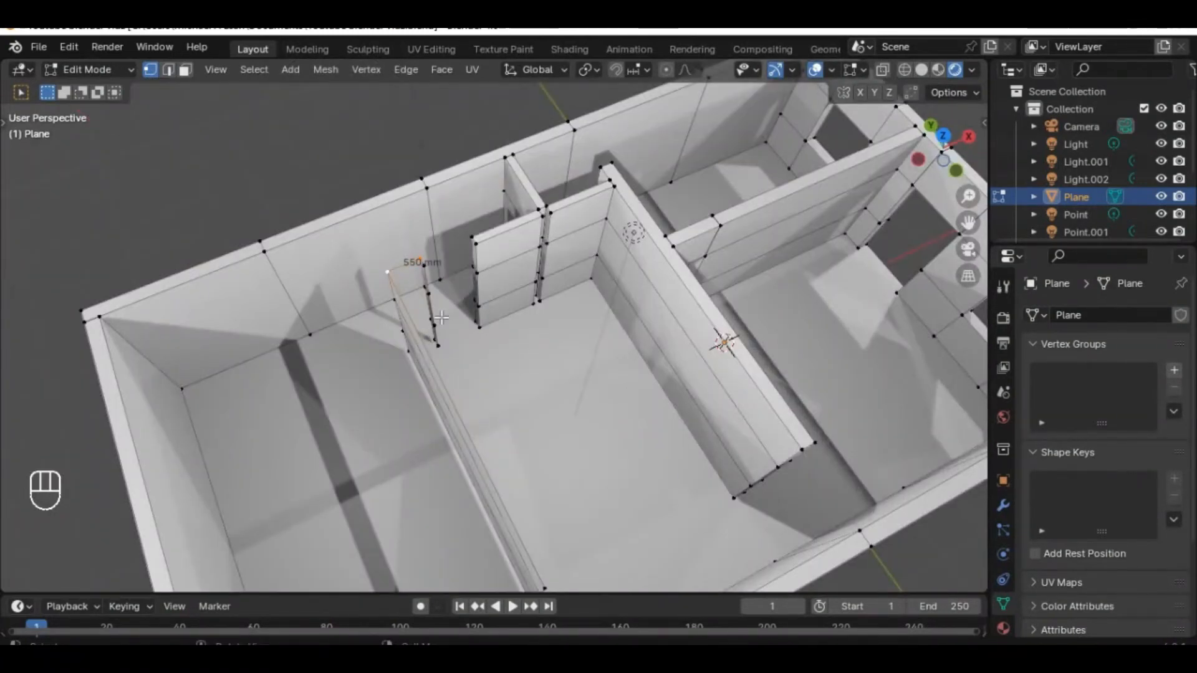
key(ctrl+z)
key(ctrl+z)
- Extrude the three stacked faces of the duplicated strip -550 mm along X to meet the long single-face partition
middle_drag(441, 318, 432, 220)
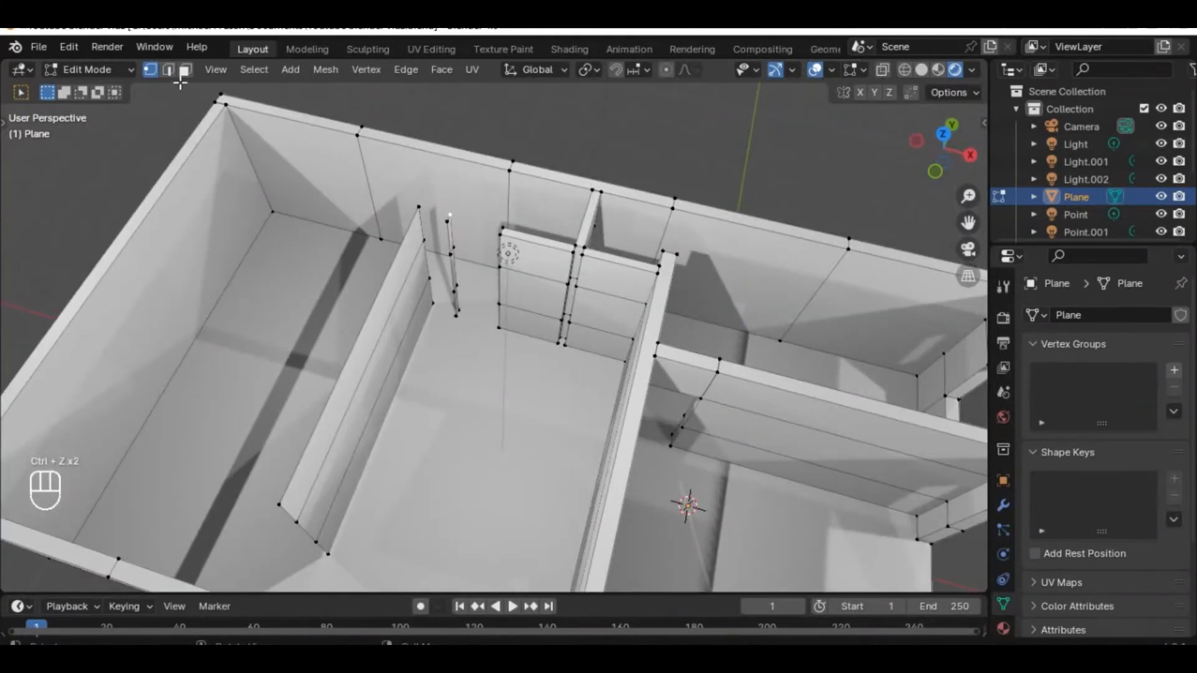
click(449, 230)
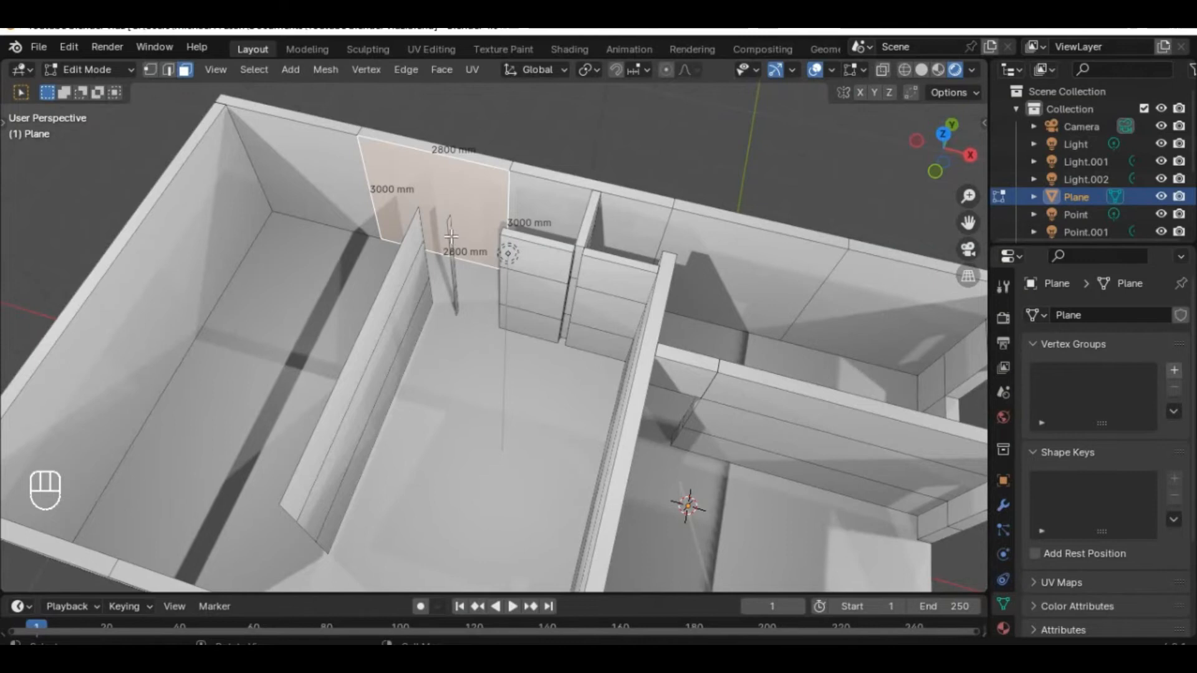
click(451, 236)
shift+click(460, 290)
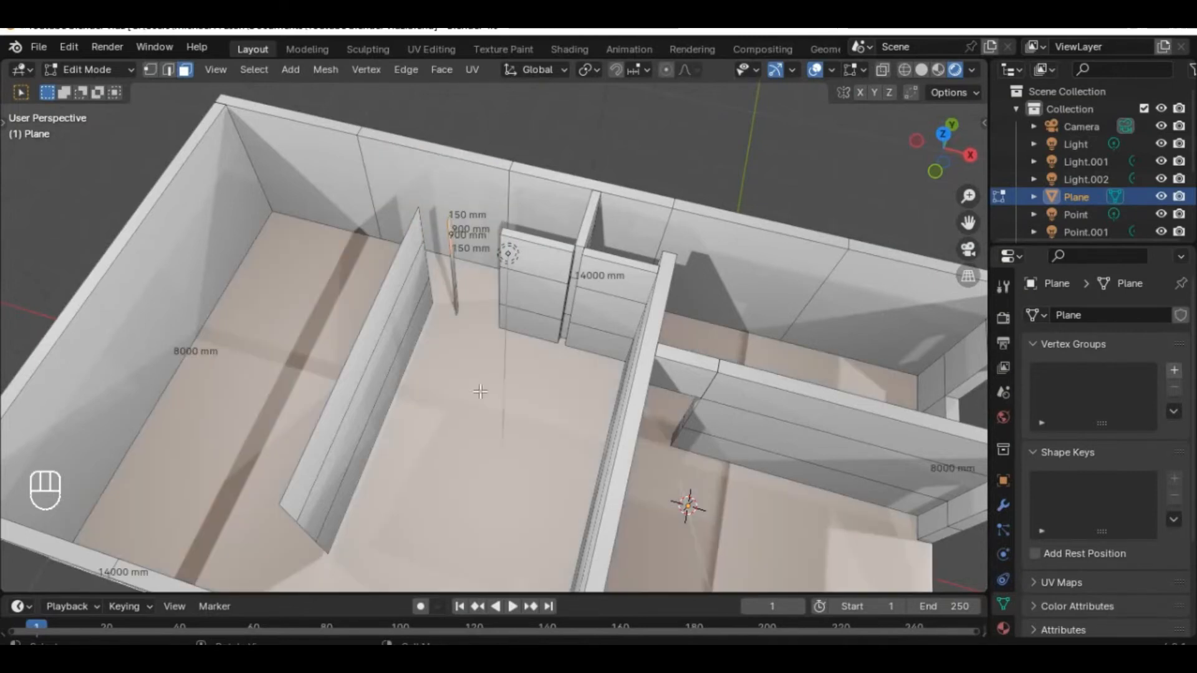
middle_drag(469, 309, 500, 248)
click(517, 308)
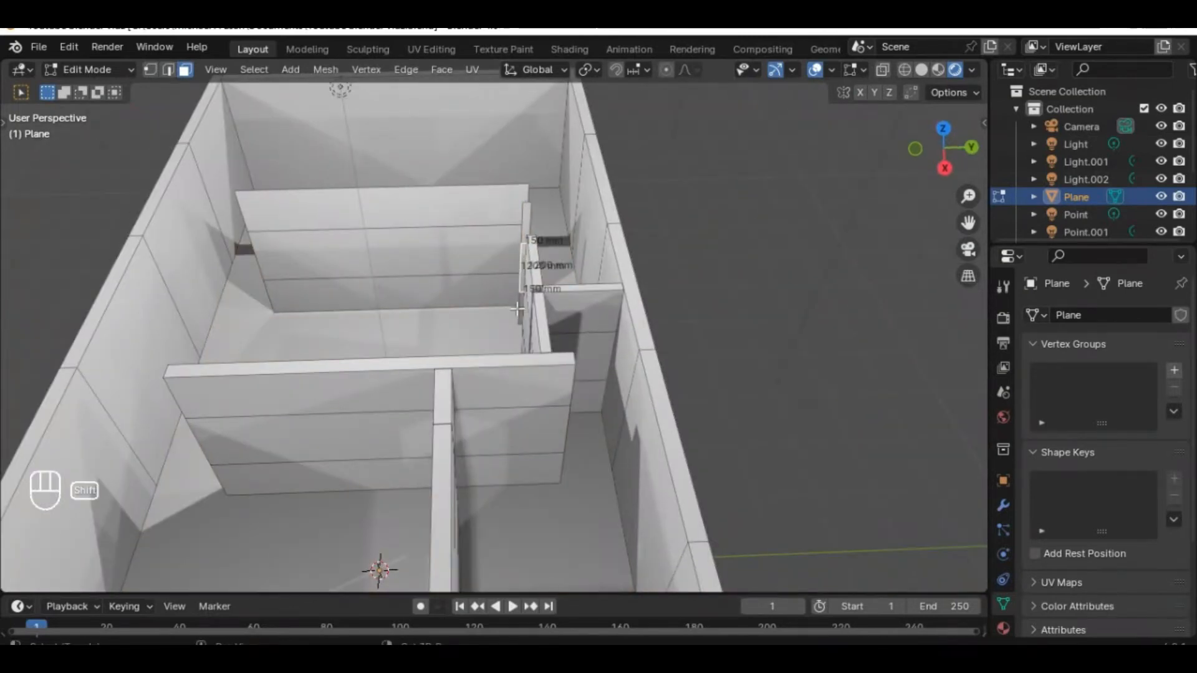
shift+click(518, 296)
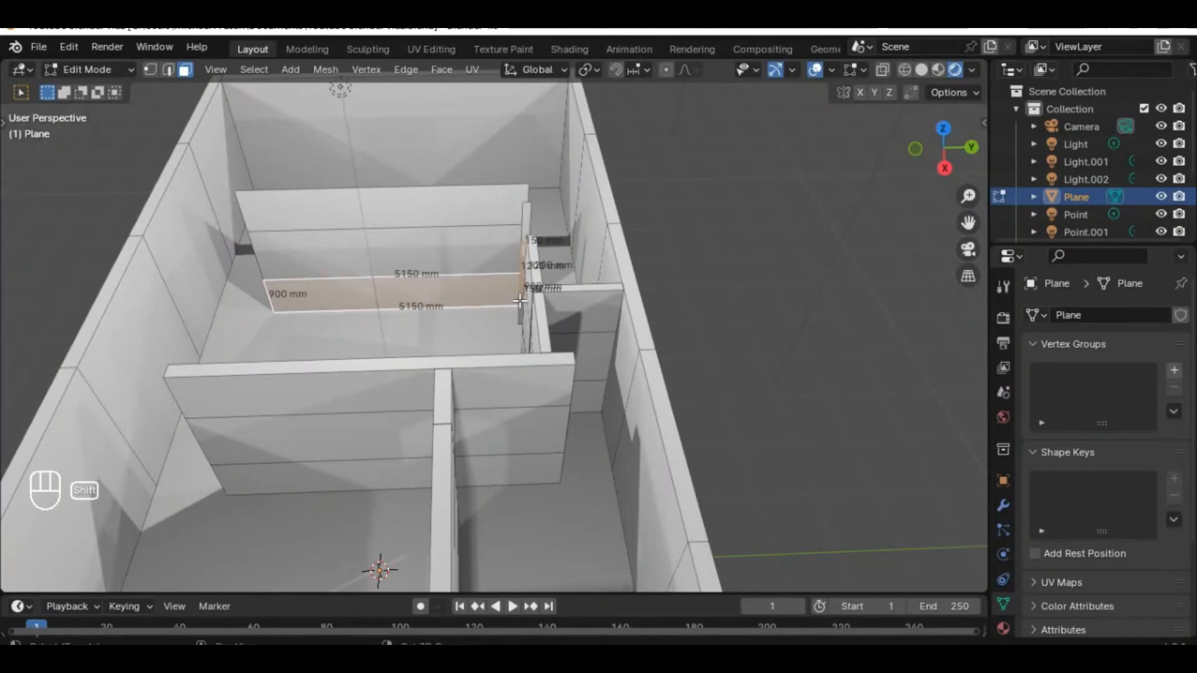
shift+click(489, 295)
middle_drag(489, 295, 479, 344)
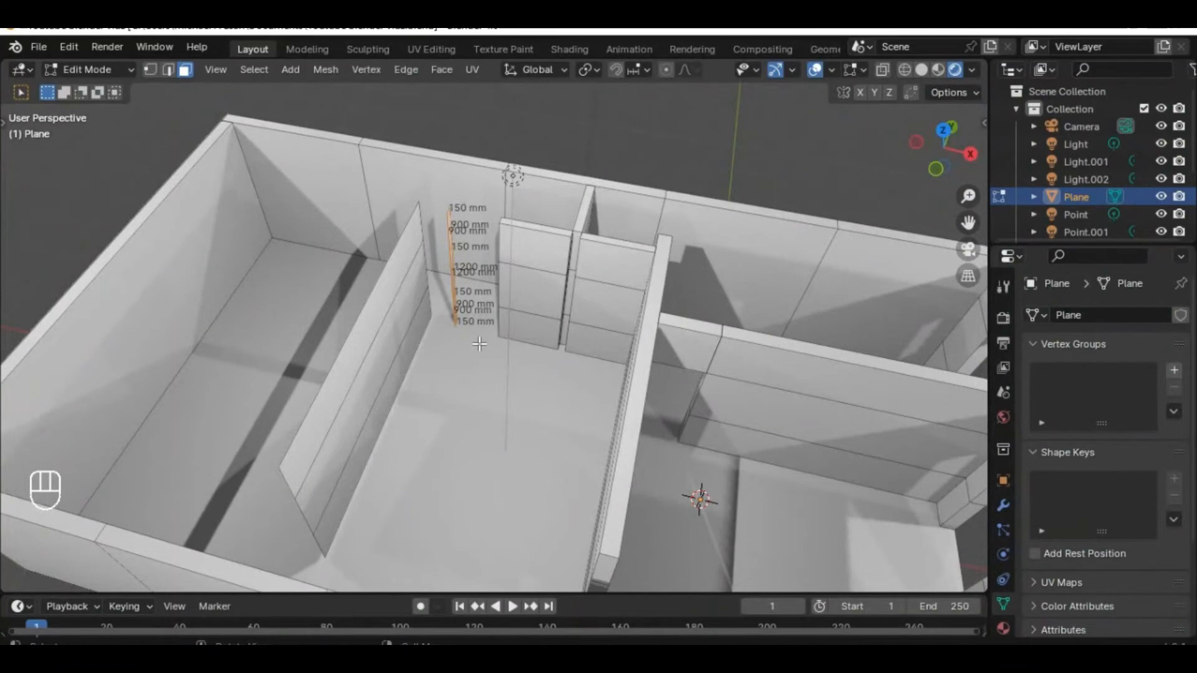
key(e)
key(y)
key(x)
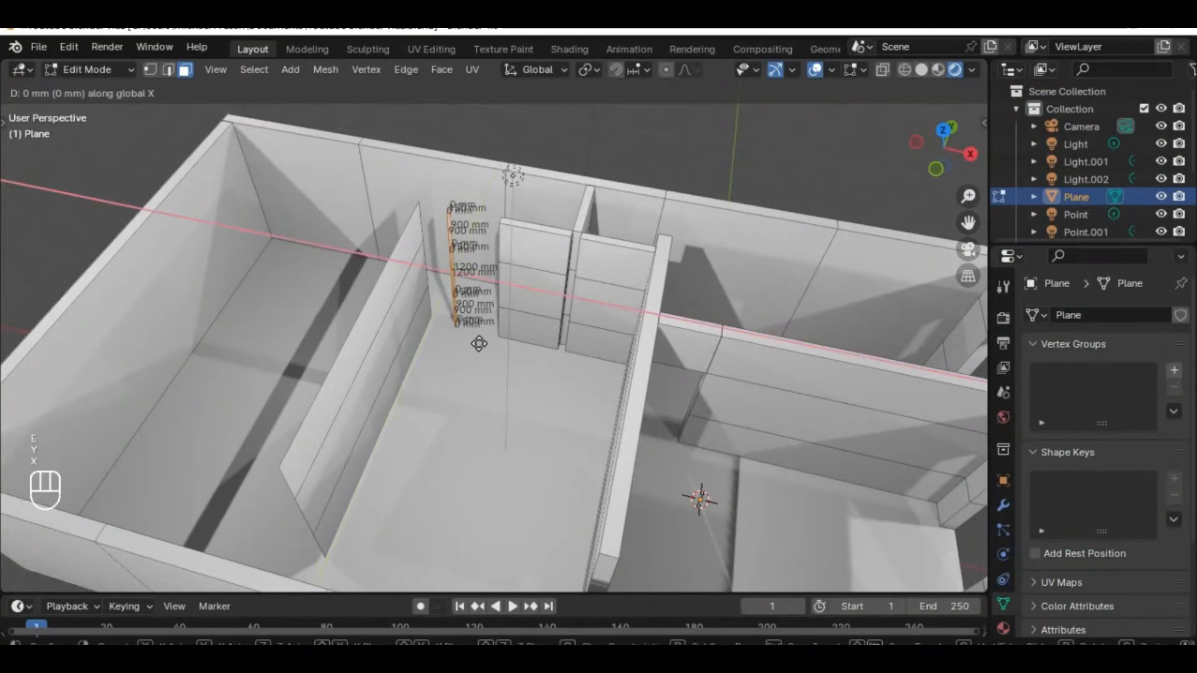
key(5)
key(5)
key(0)
key(minus)
click(475, 342)
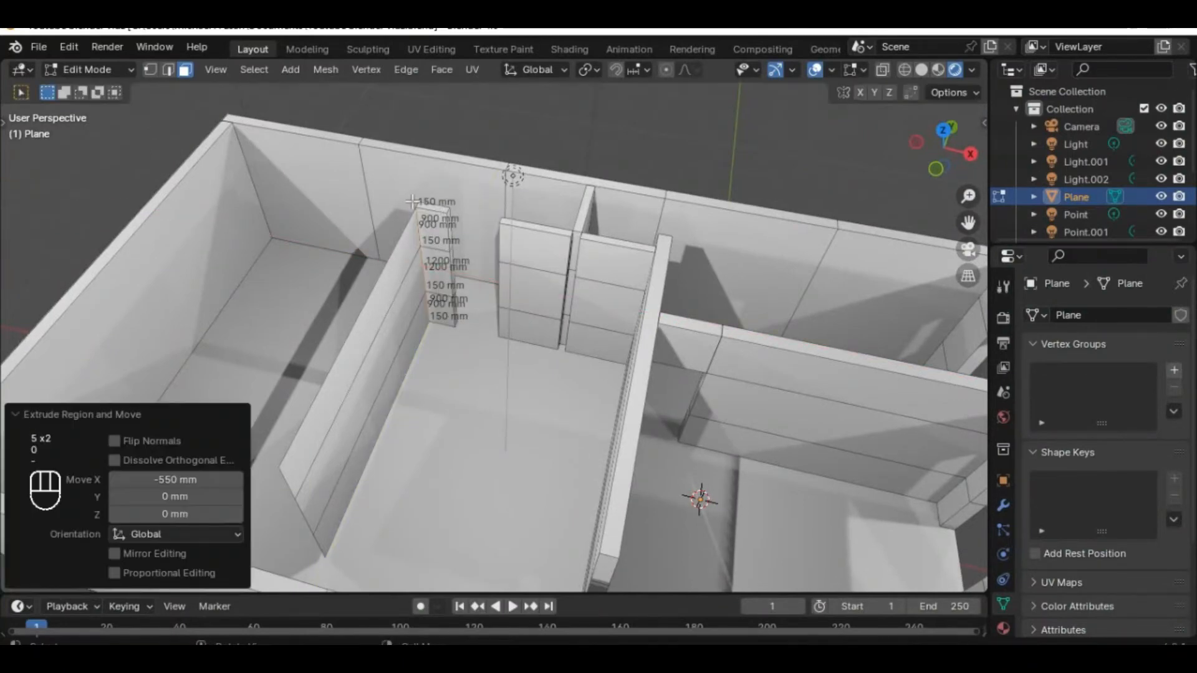
middle_drag(474, 351, 614, 360)
click(524, 446)
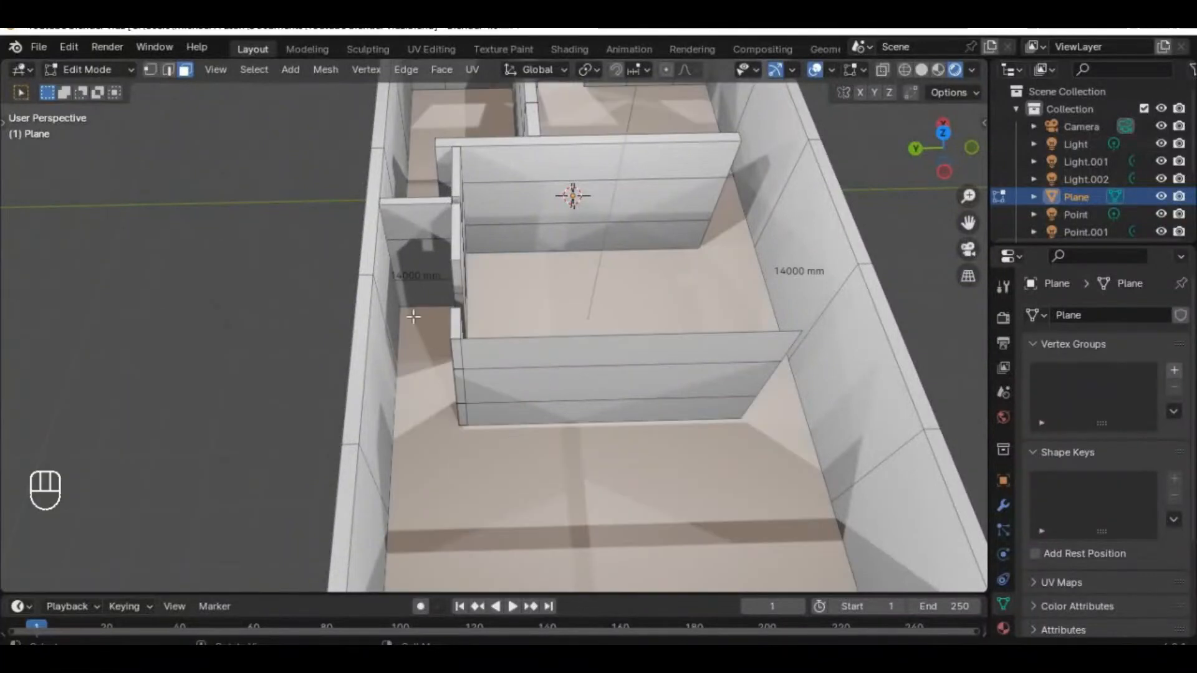
click(168, 70)
click(456, 377)
shift+click(464, 383)
shift+click(464, 413)
click(463, 360)
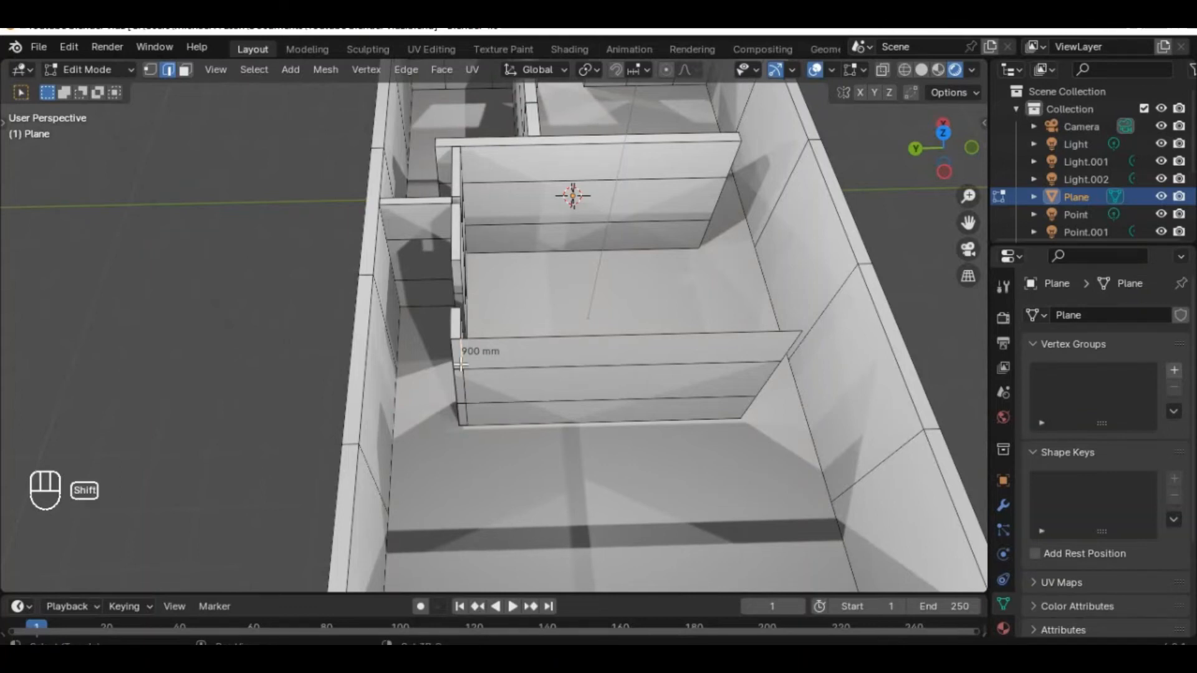
alt+shift+click(461, 359)
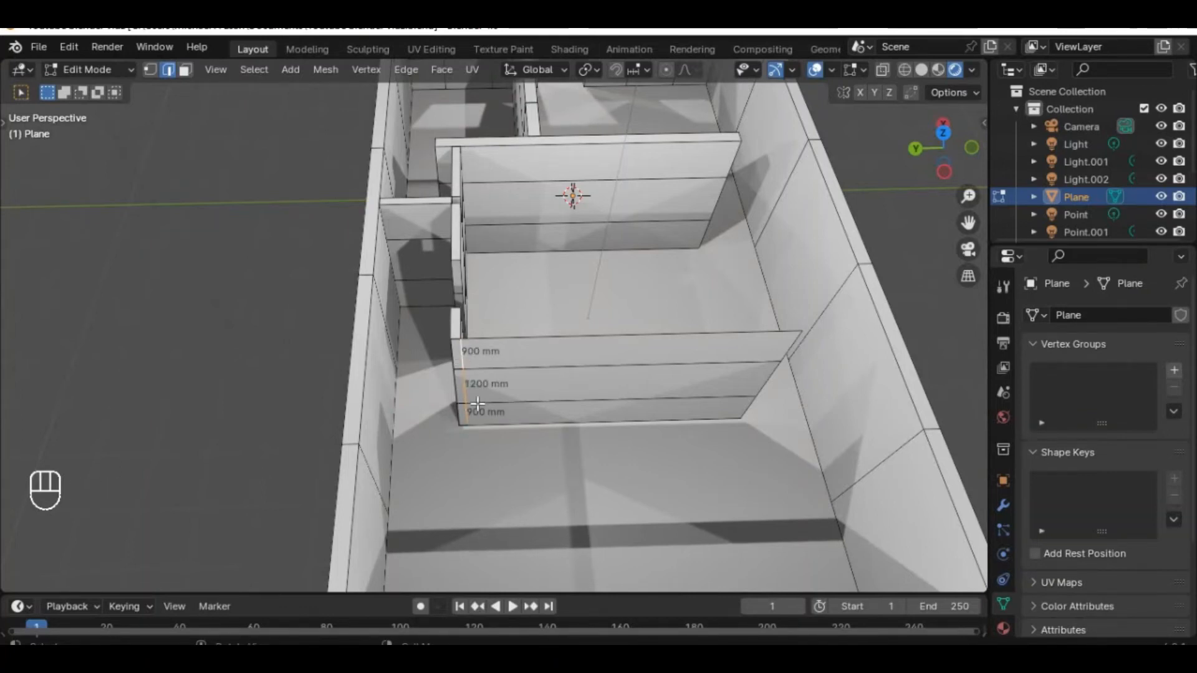
key(g)
right_click(459, 406)
click(465, 362)
click(878, 69)
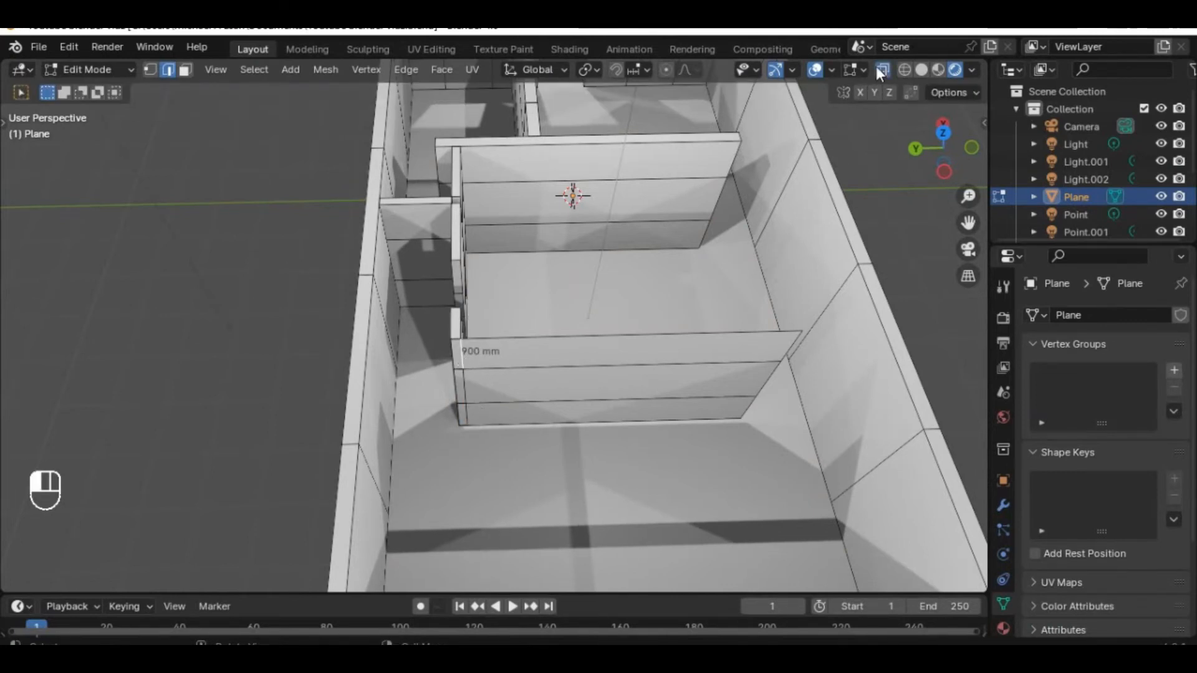
scroll(499, 352, up, 4)
middle_drag(463, 363, 510, 343)
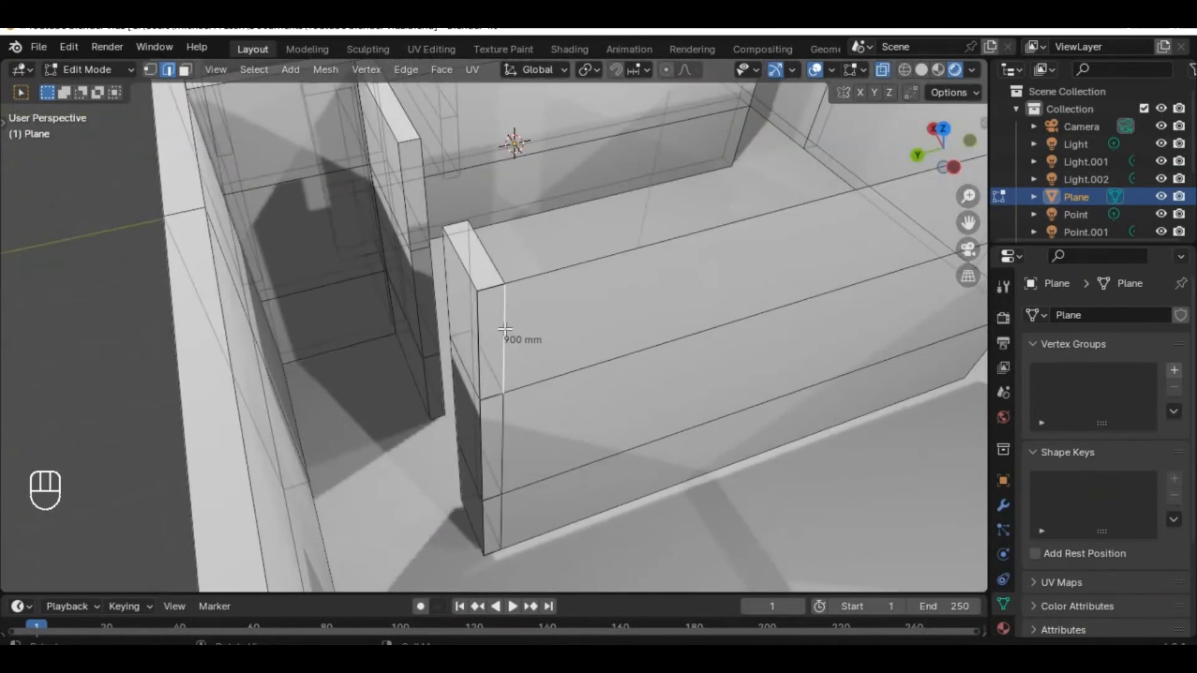
alt+shift+click(505, 332)
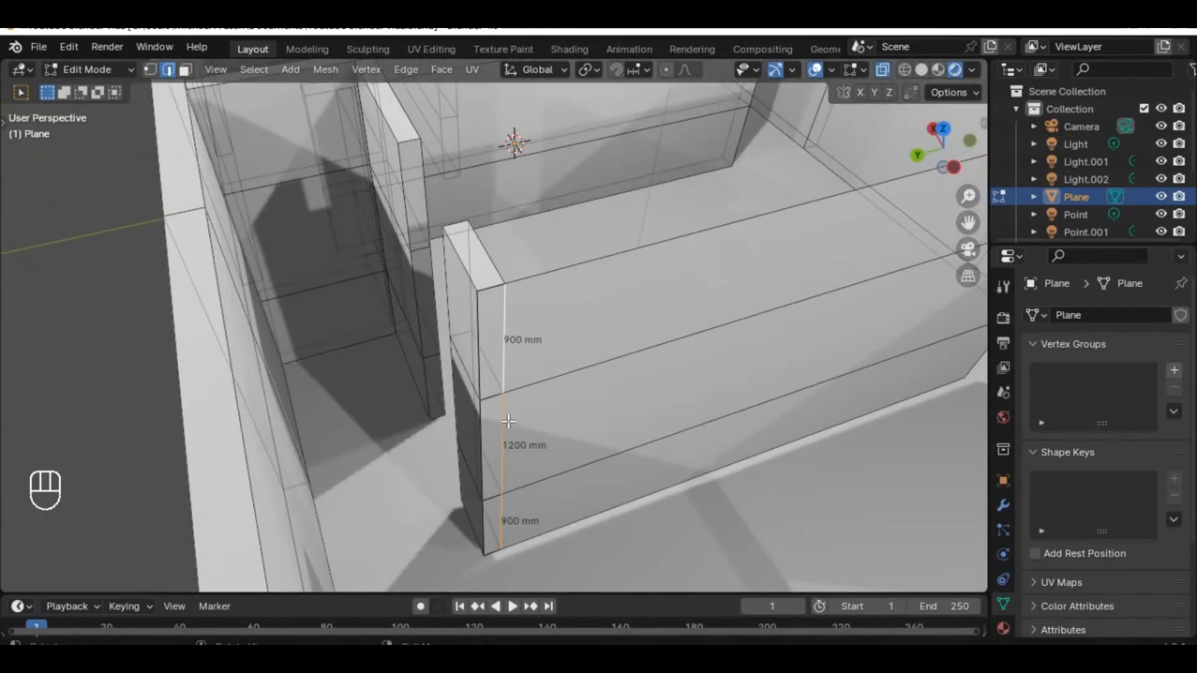
key(g)
click(495, 344)
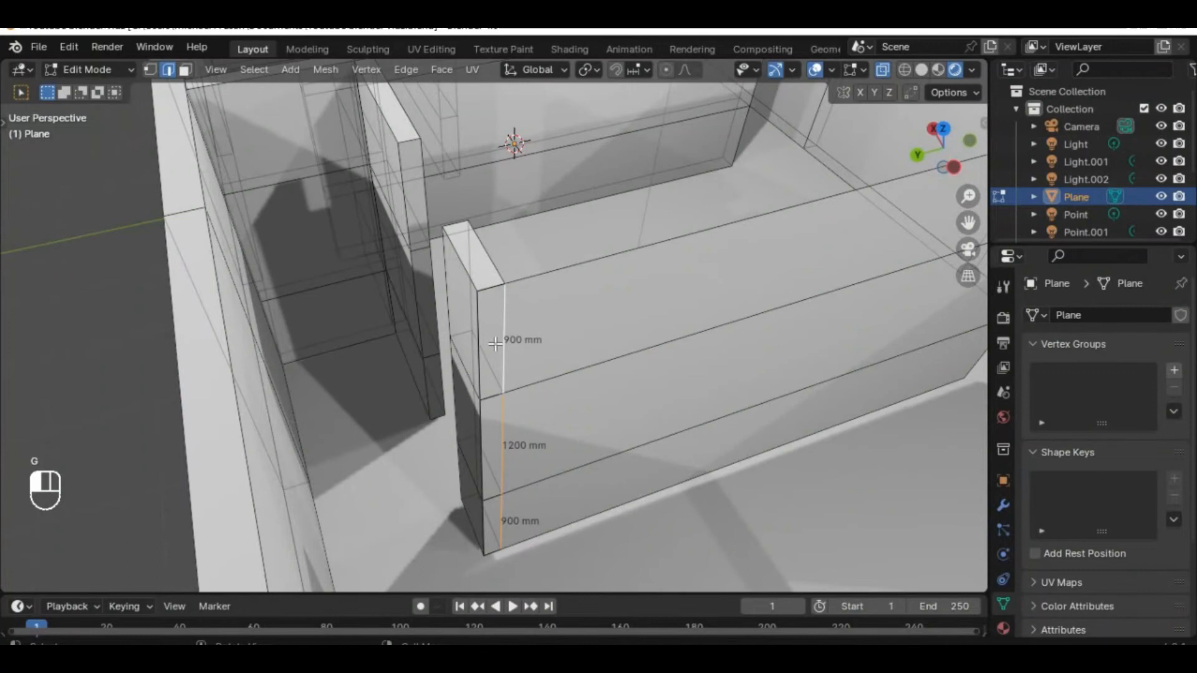
click(502, 448)
alt+shift+click(504, 444)
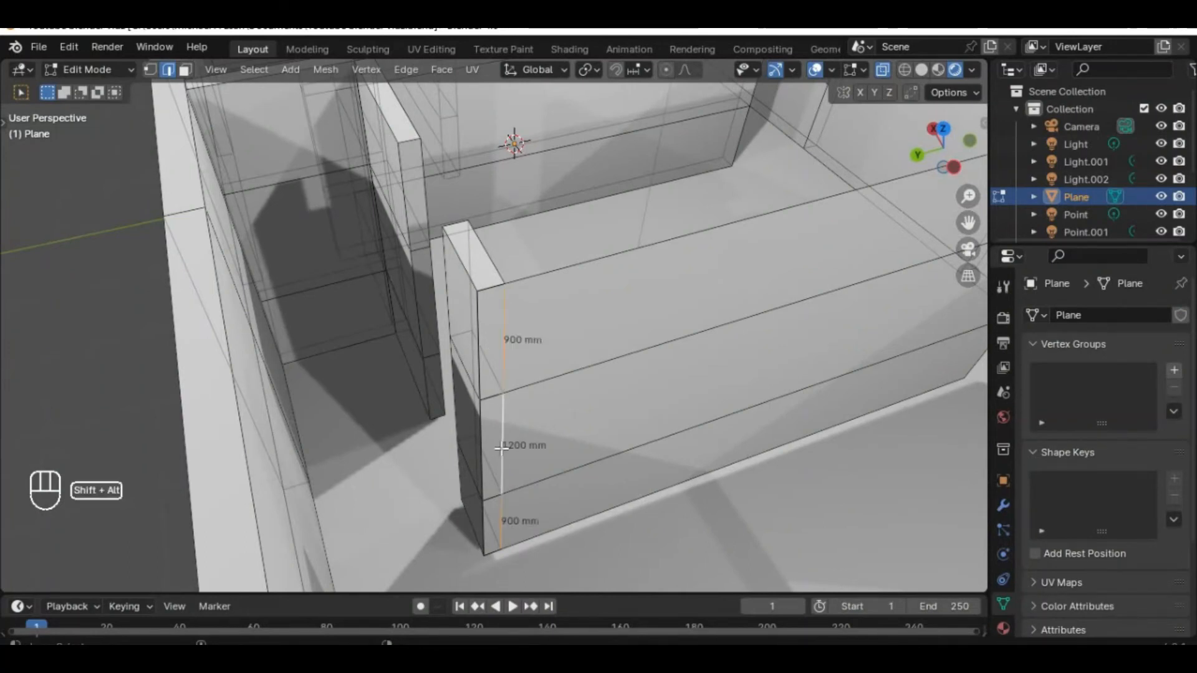
key(g)
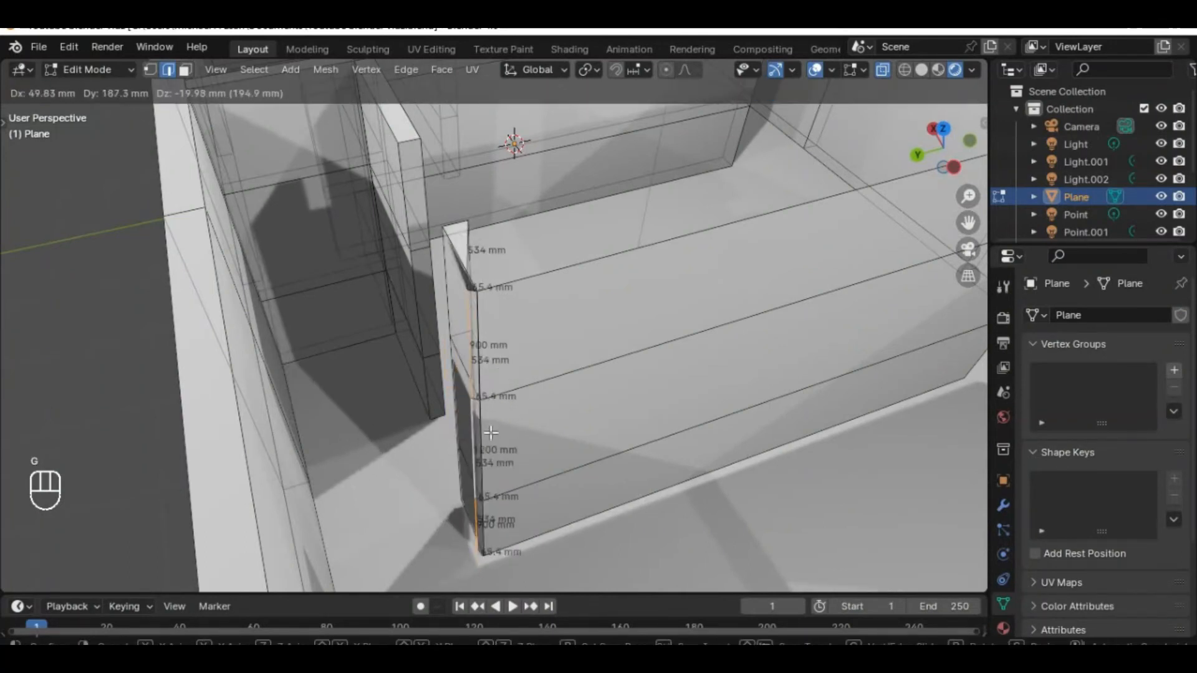
right_click(471, 467)
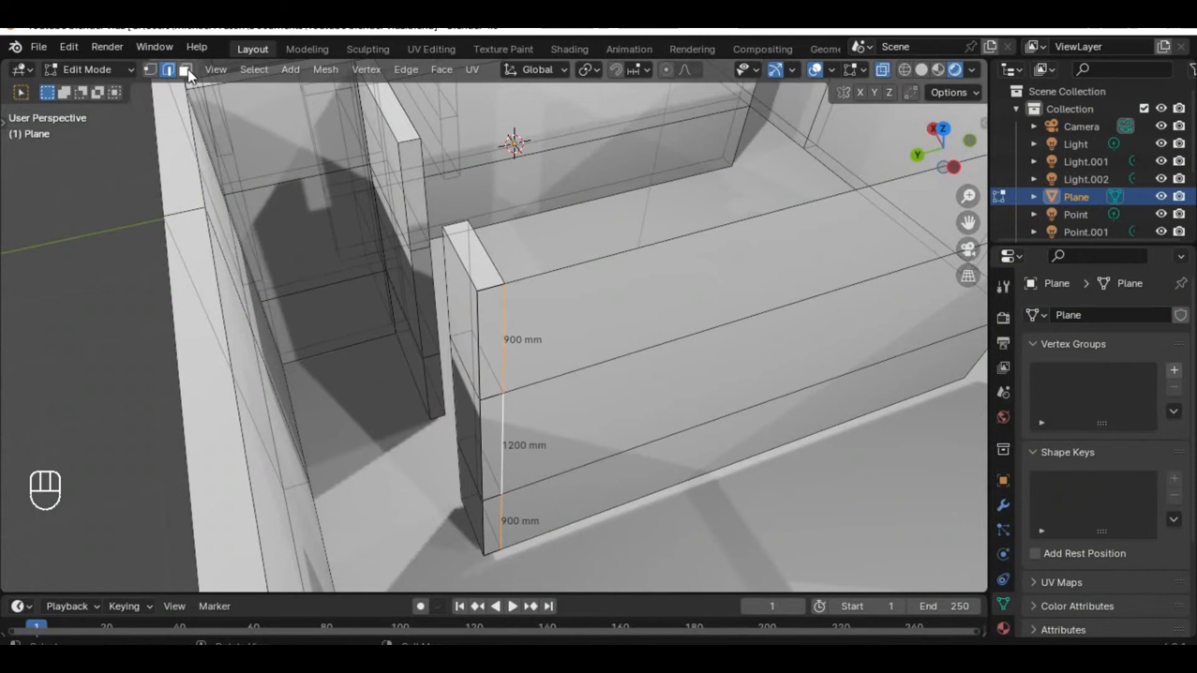
- Move the three end faces of the new short wall segment 100 mm along X, away from the long partition
key(3)
click(500, 391)
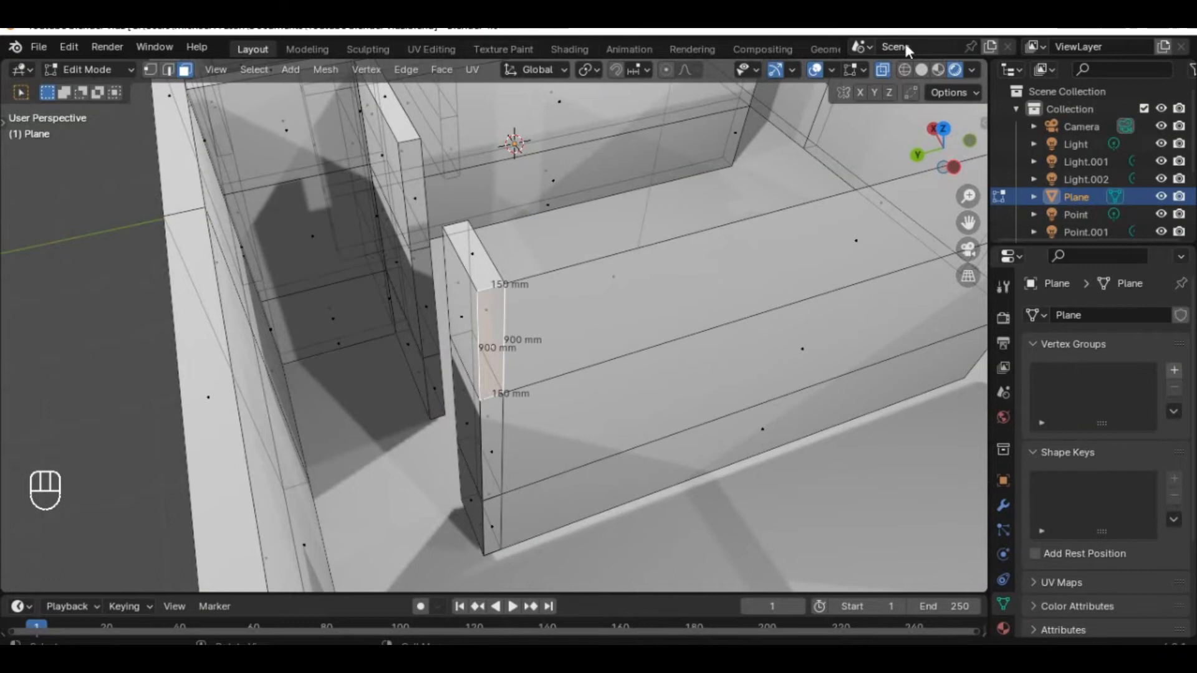
click(880, 70)
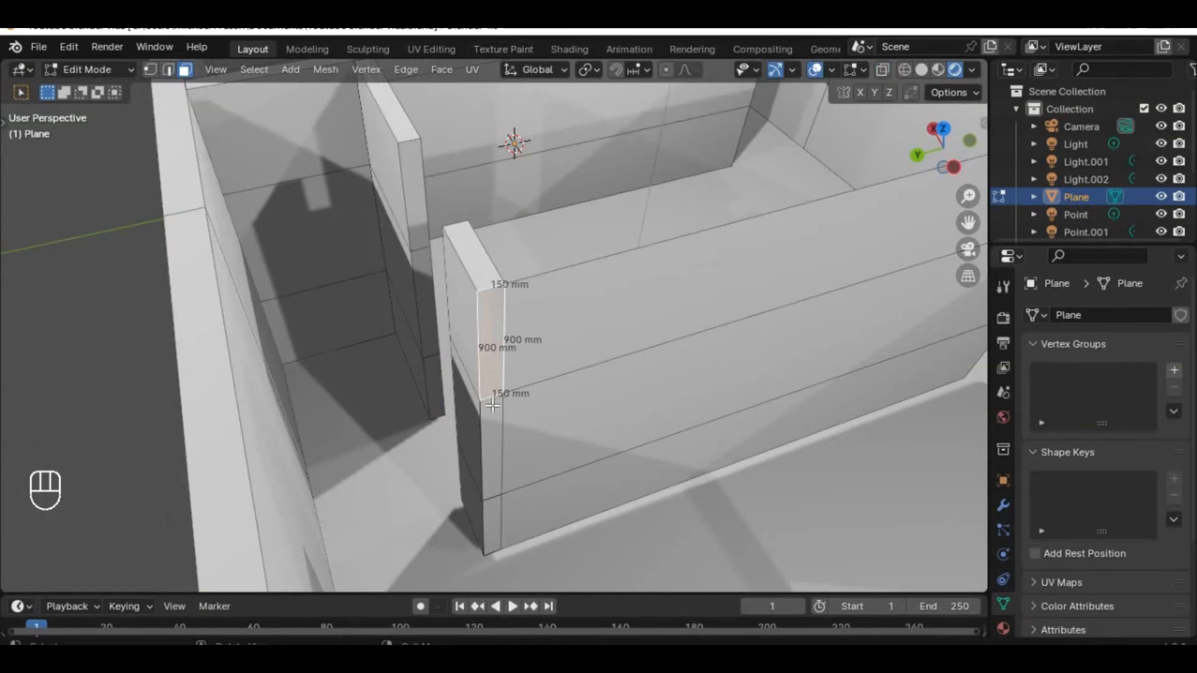
shift+click(490, 454)
shift+click(499, 521)
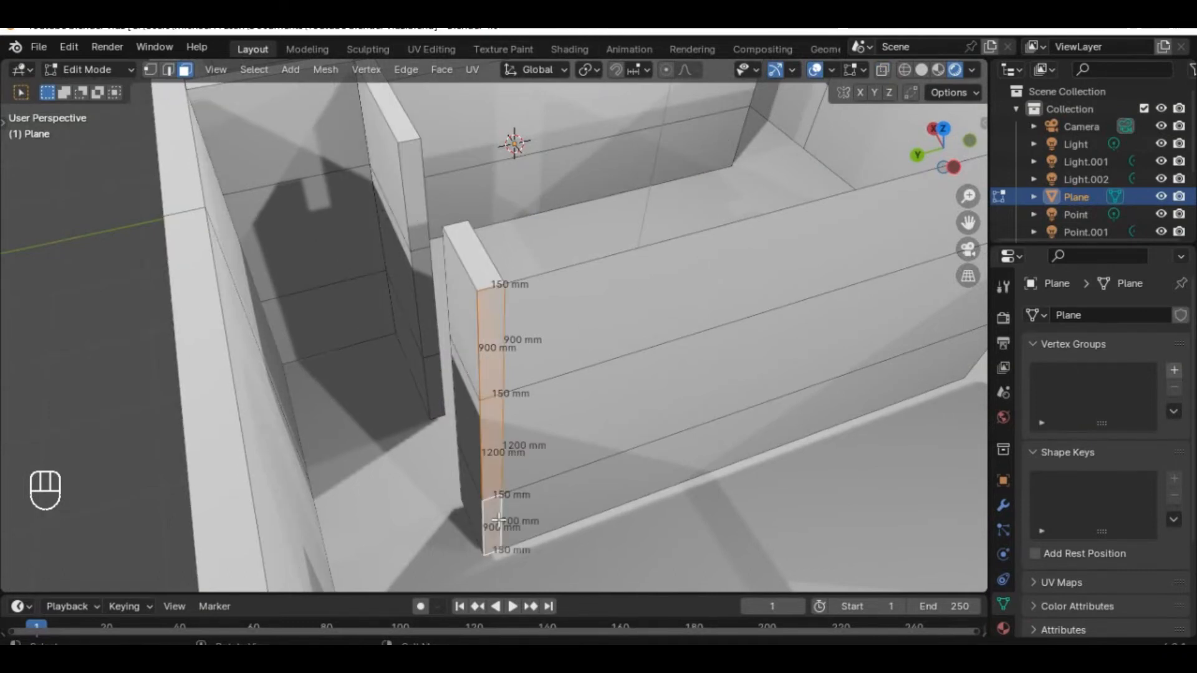
key(g)
text(yx)
text(1000)
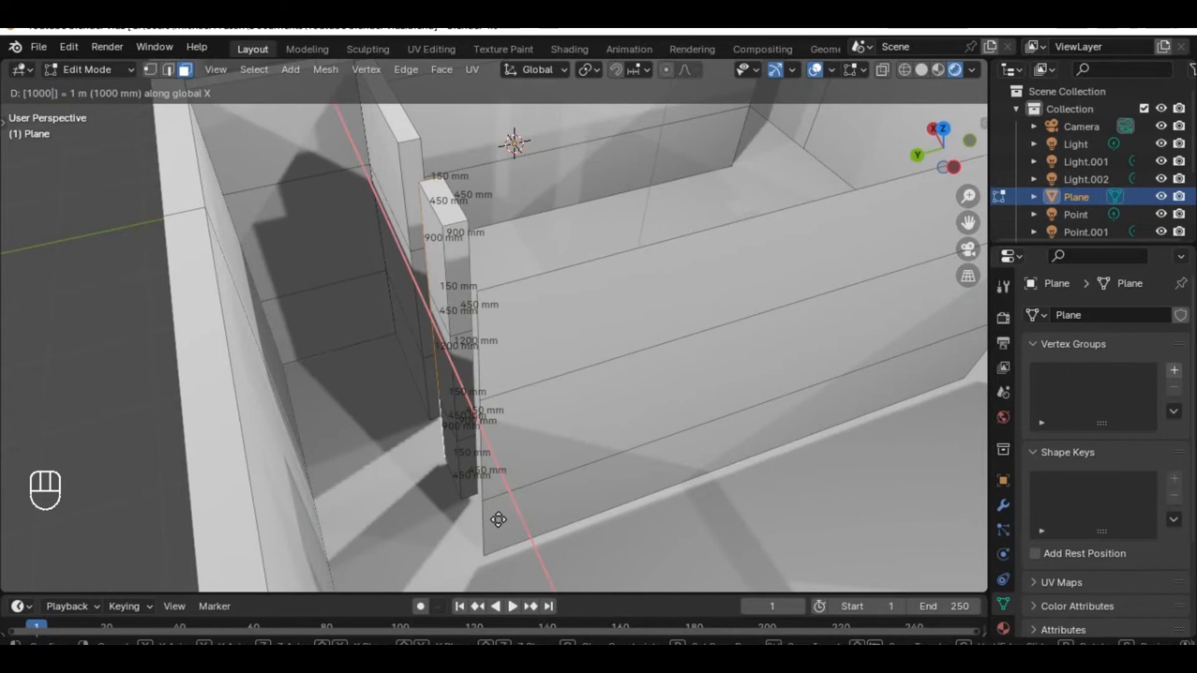
key(BackSpace)
click(497, 517)
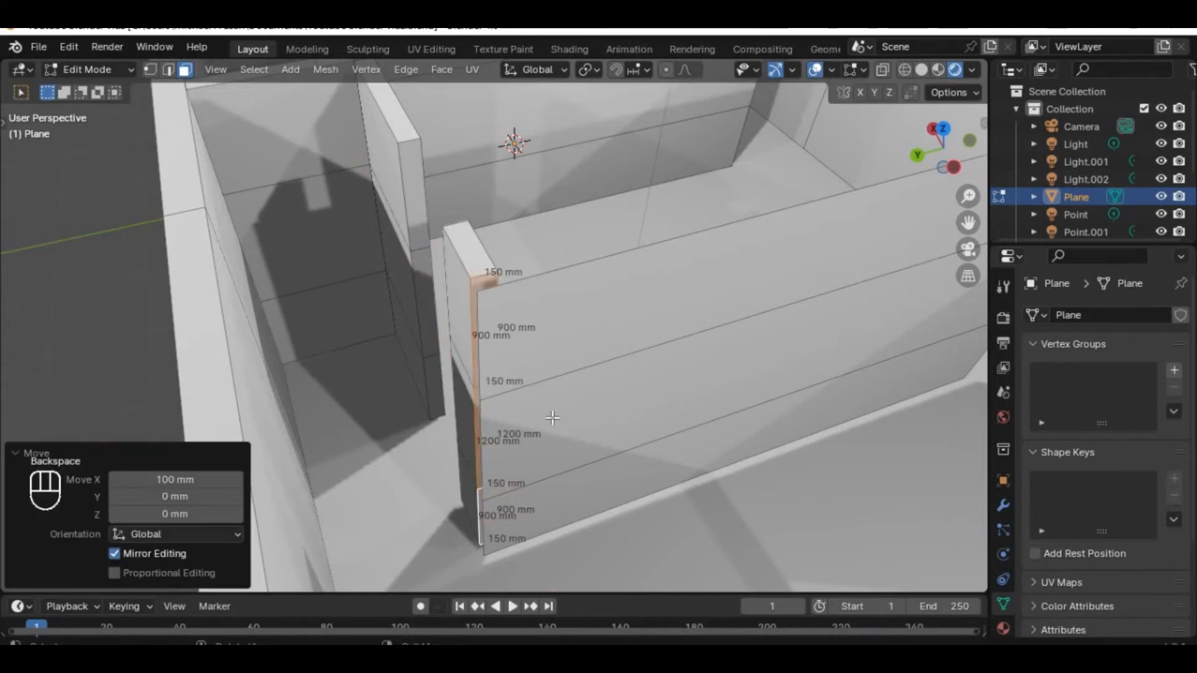
- Move the long partition's three vertical end edges 1200 mm along Y to extend it to the outer wall
click(168, 69)
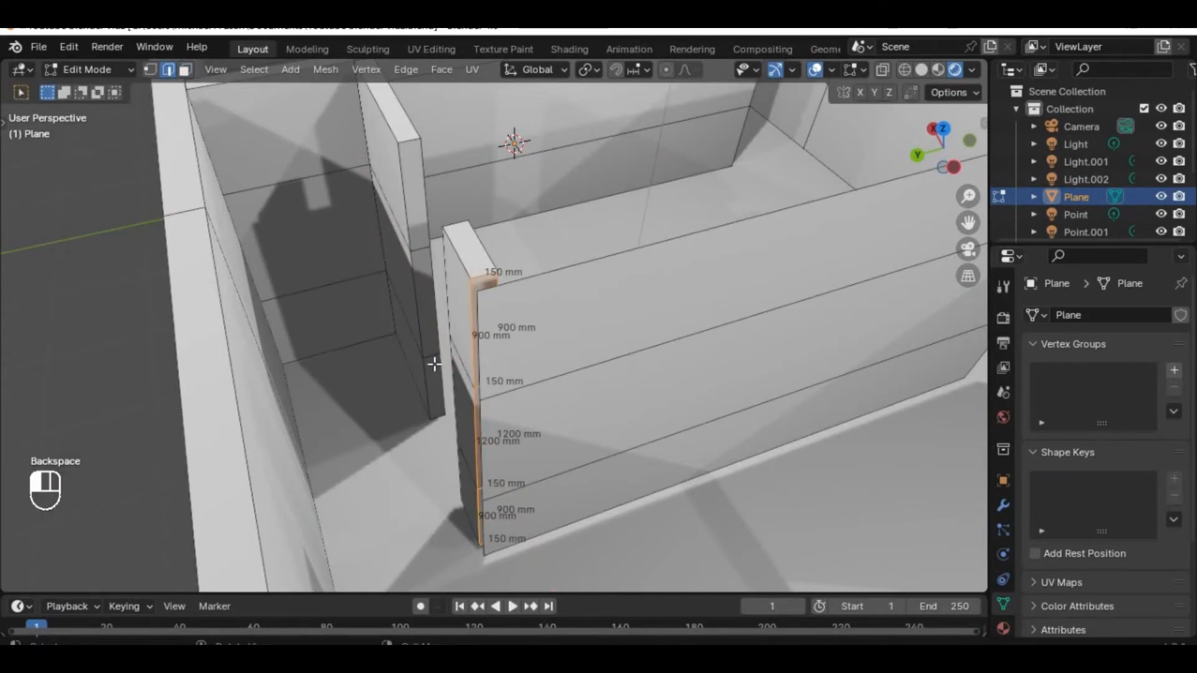
click(477, 430)
shift+click(481, 434)
shift+click(493, 463)
key(g)
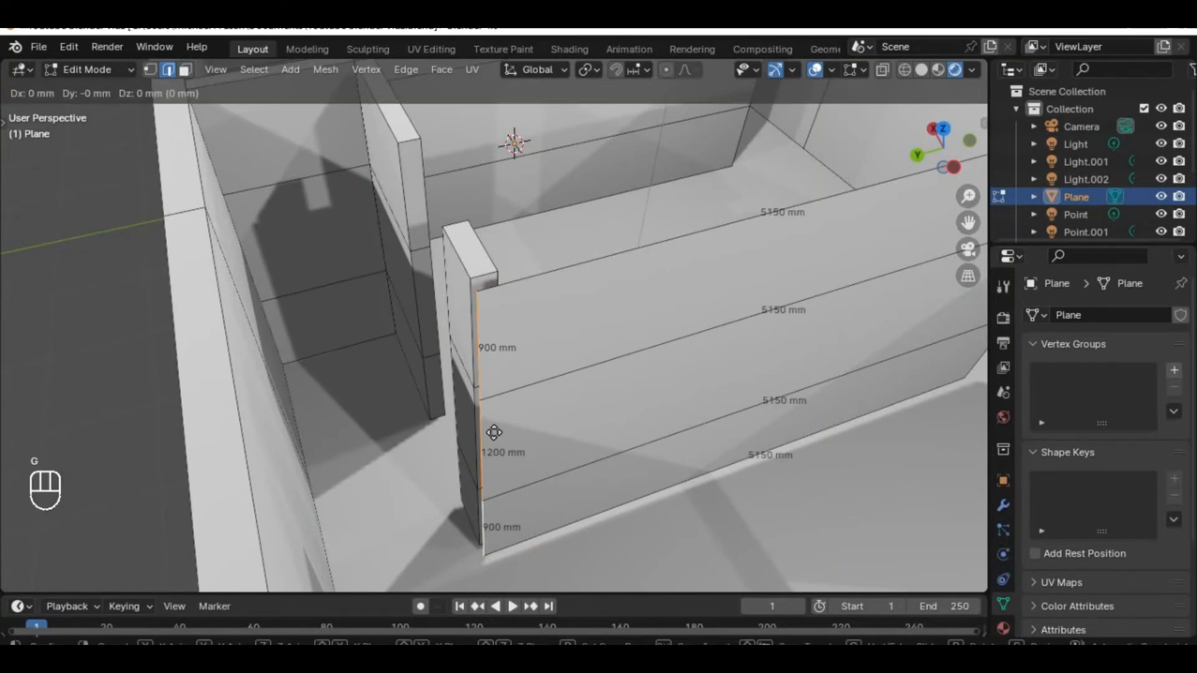
text(y1200)
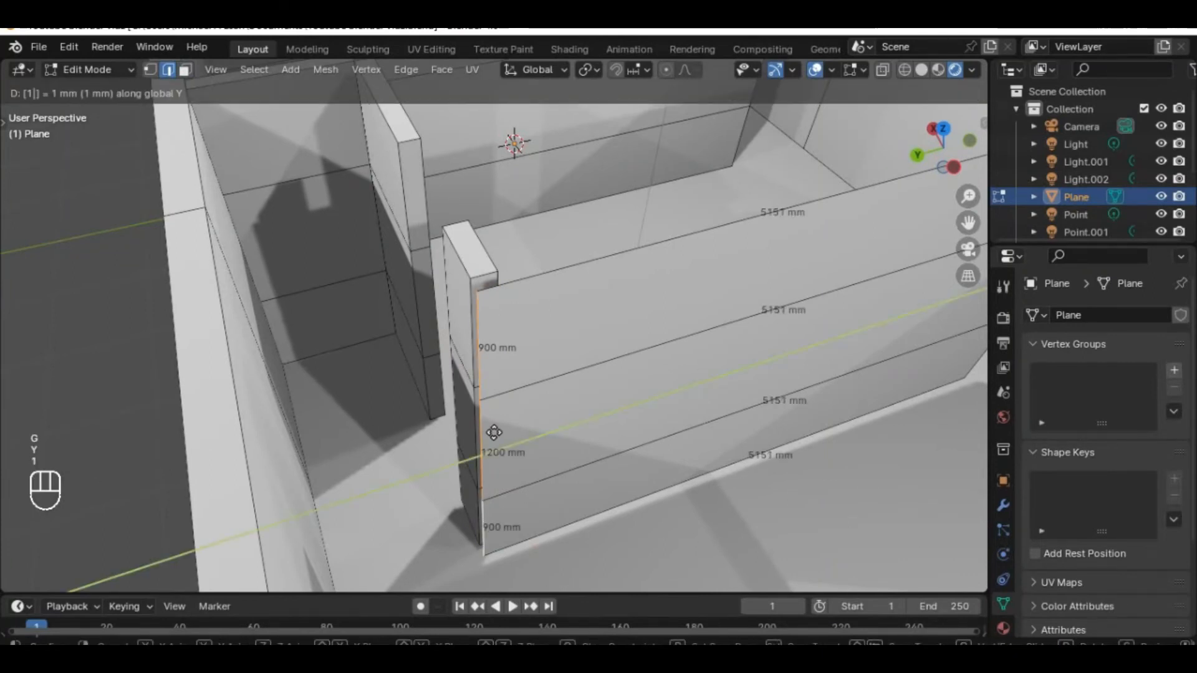
click(494, 432)
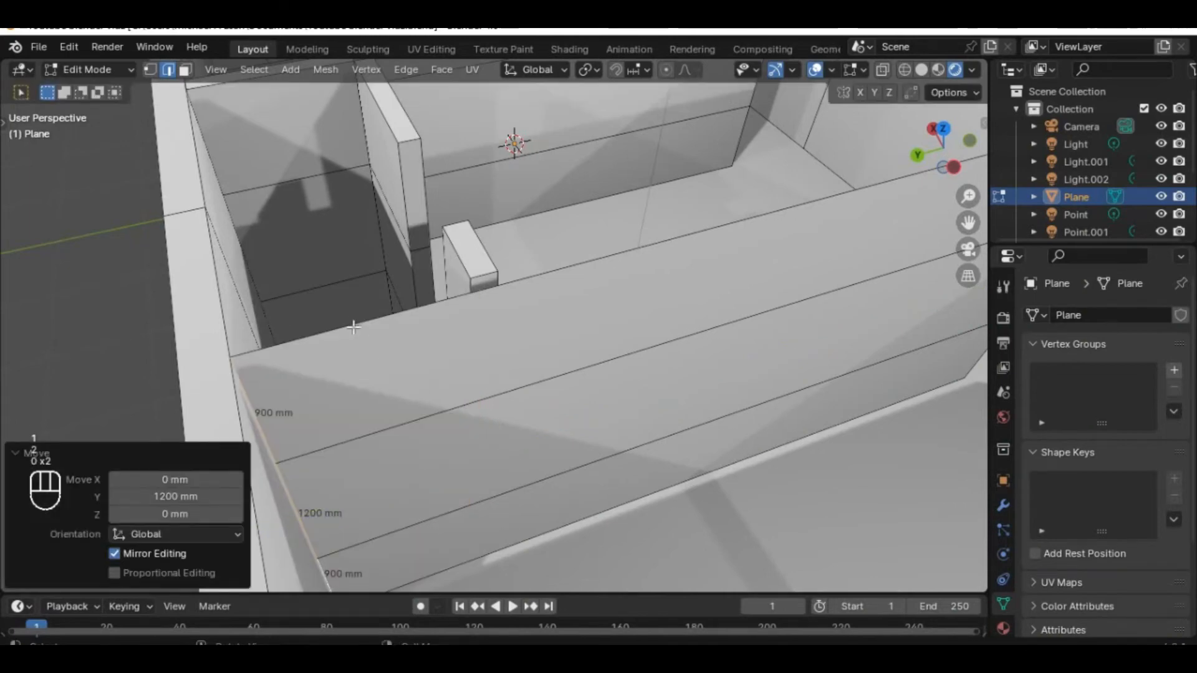
- Move the short wall segment's three end faces -100 mm along X, back against the long partition
scroll(350, 310, down, 4)
middle_drag(491, 356, 383, 362)
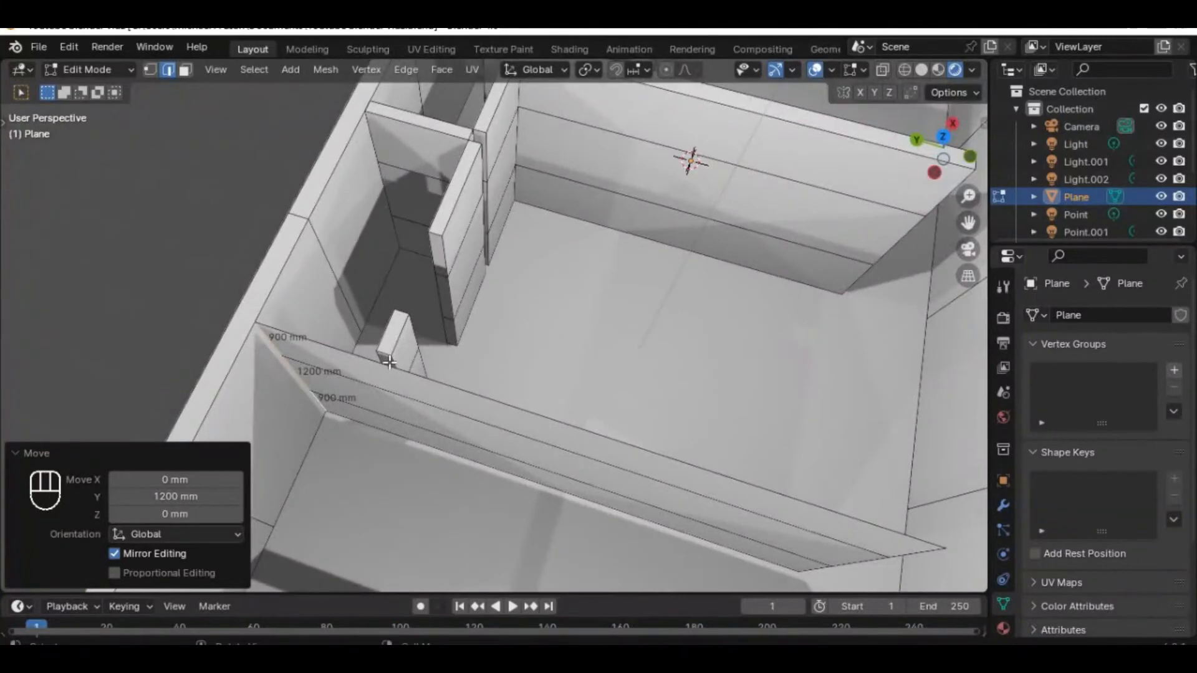
click(389, 362)
click(187, 71)
click(384, 360)
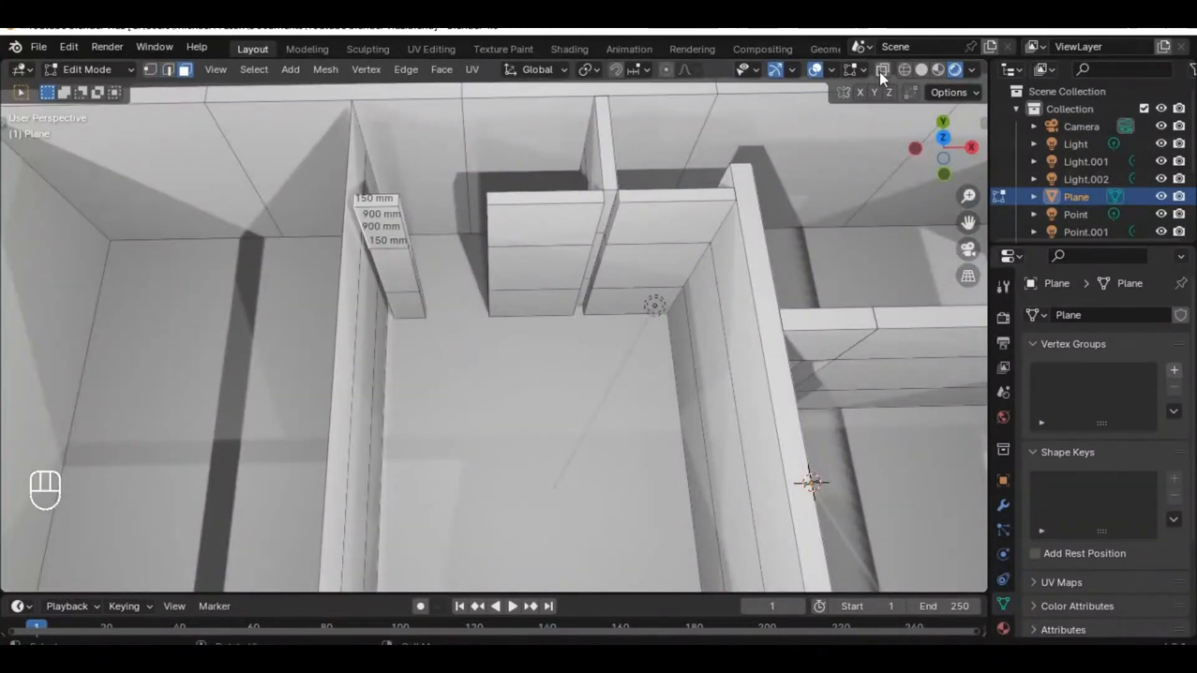
click(881, 69)
middle_drag(499, 261, 432, 216)
shift+click(430, 219)
shift+click(434, 274)
middle_drag(435, 278, 479, 320)
key(g)
key(y)
key(x)
key(1)
key(0)
key(0)
key(minus)
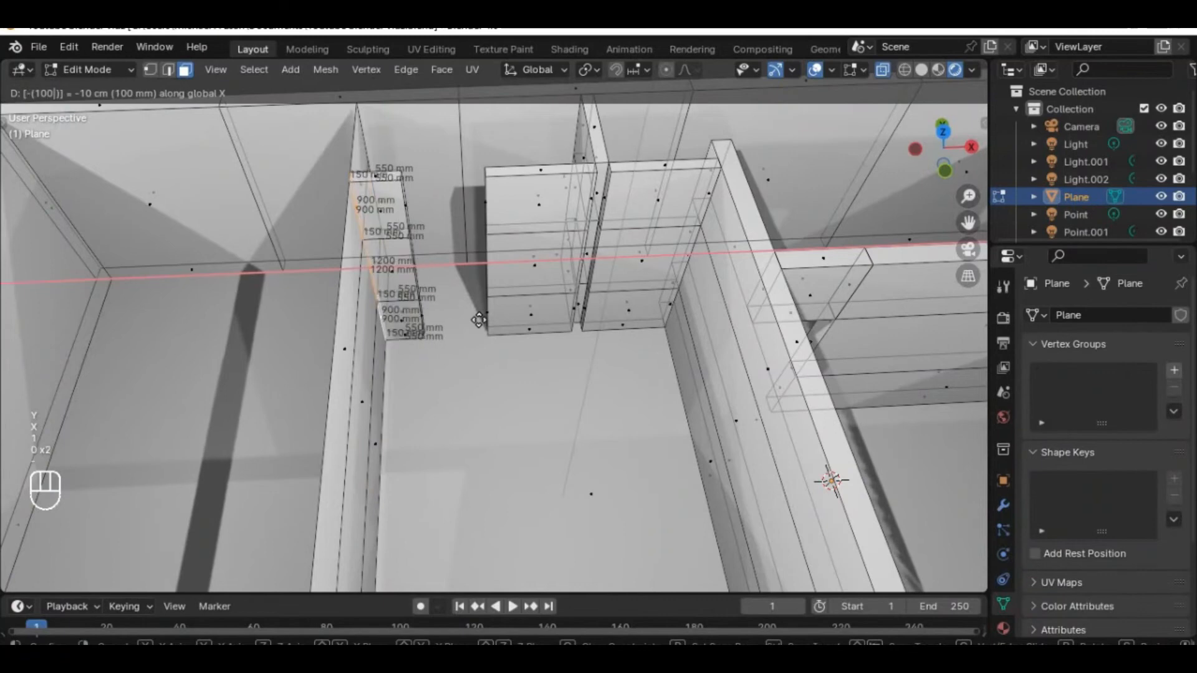
click(479, 321)
click(646, 208)
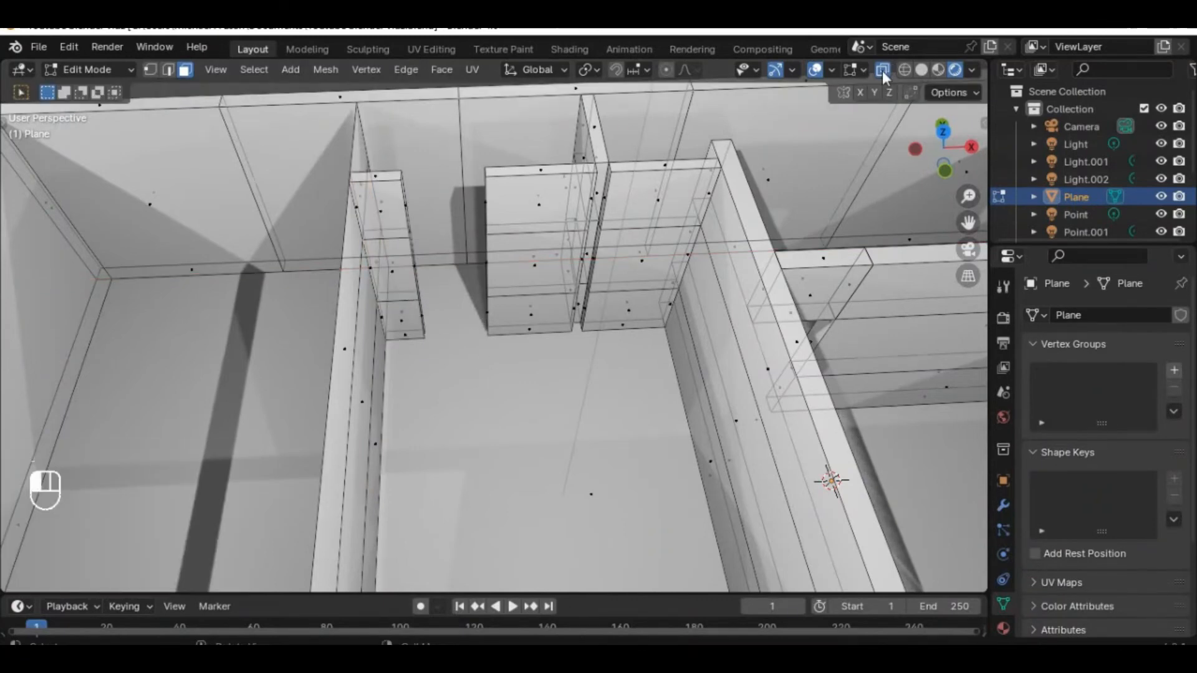
click(882, 70)
- Duplicate the thick partition's uppermost end face 900 mm along Y and extrude the copy -900 mm along Y as a door header
mouse_move(867, 474)
middle_down()
mouse_move(386, 389)
mouse_move(408, 413)
mouse_move(589, 405)
middle_up()
click(408, 413)
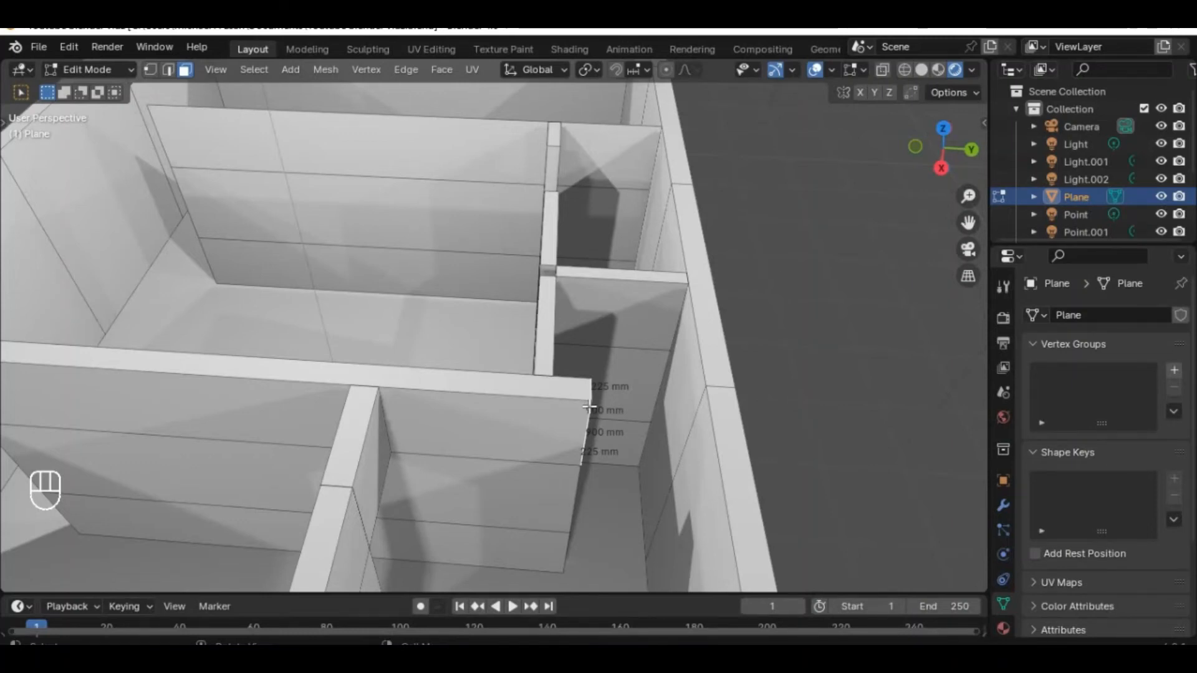
key(shift+d)
text(y)
text(900)
click(589, 407)
text(ey900-)
click(718, 360)
click(906, 372)
- Duplicate the second short wall's uppermost end face -900 mm along X and extrude the copy 900 mm along X as a door header
middle_drag(906, 372, 460, 319)
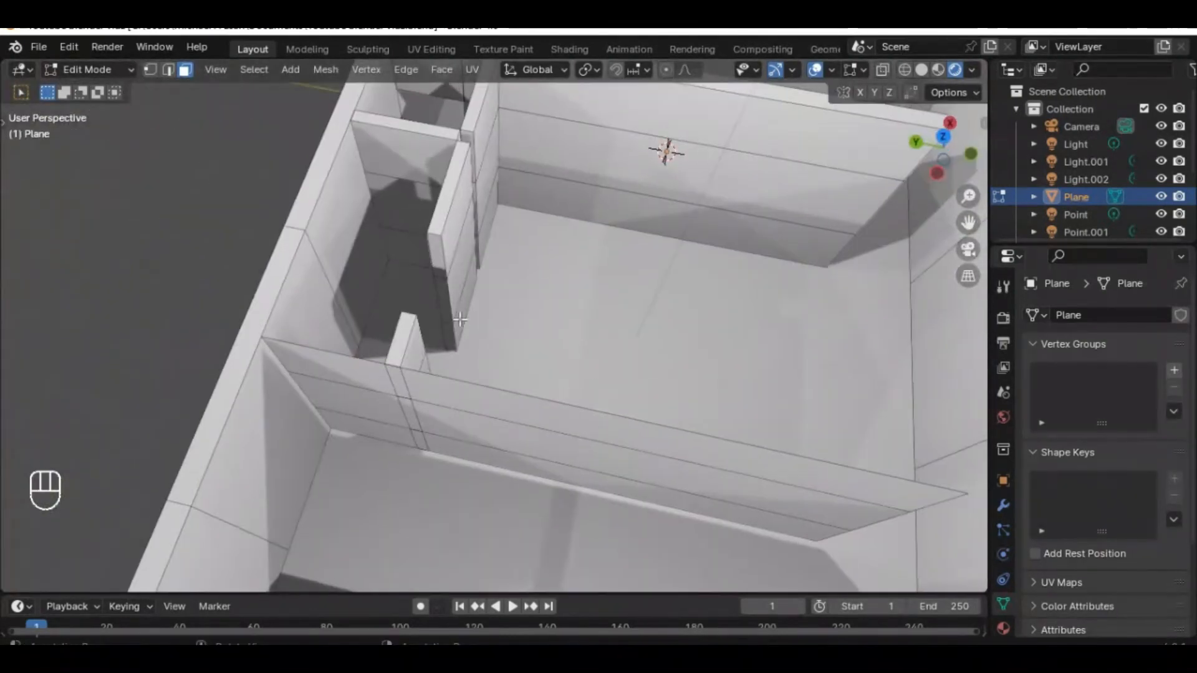
click(439, 243)
key(shift+d)
text(x900-)
key(Return)
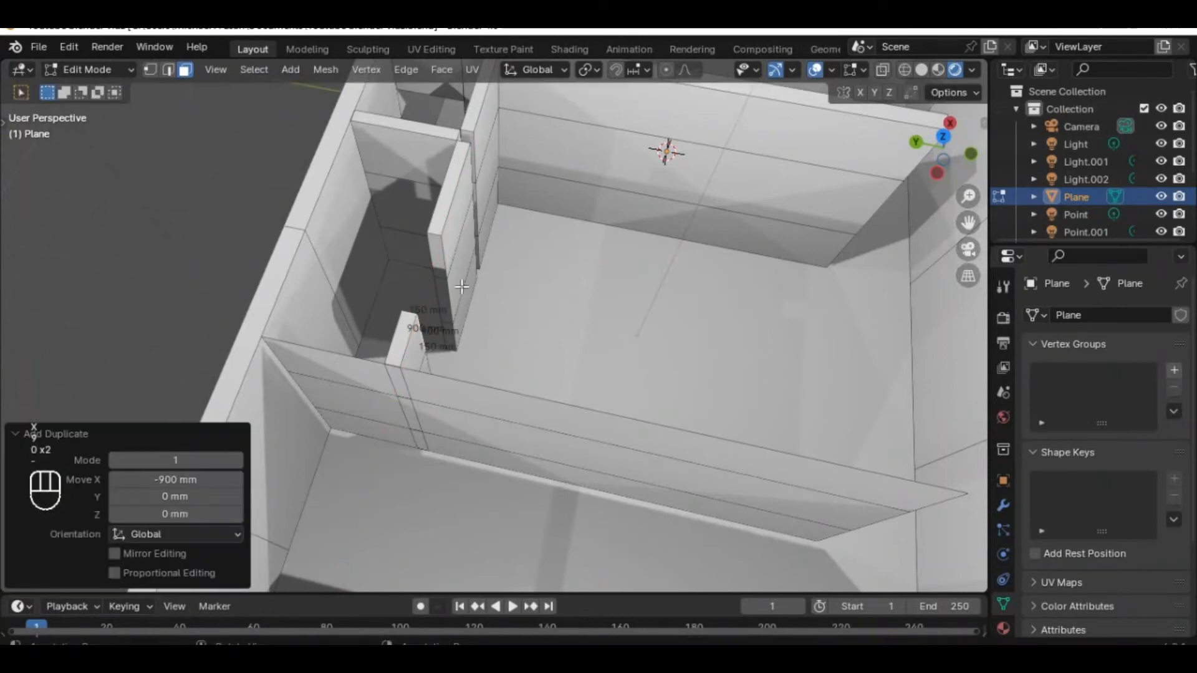
text(ex900)
key(Return)
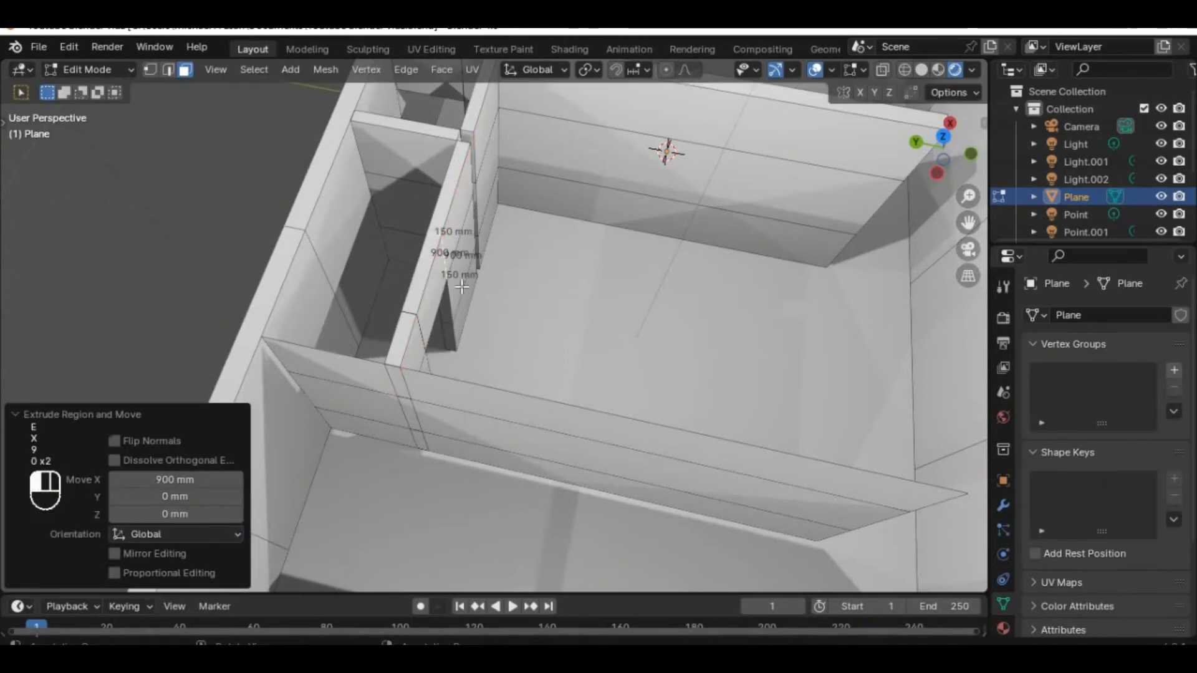
- Move the short wall segment's three end faces to close the narrow gap at the cross wall, and save the file
click(672, 339)
middle_drag(672, 339, 417, 382)
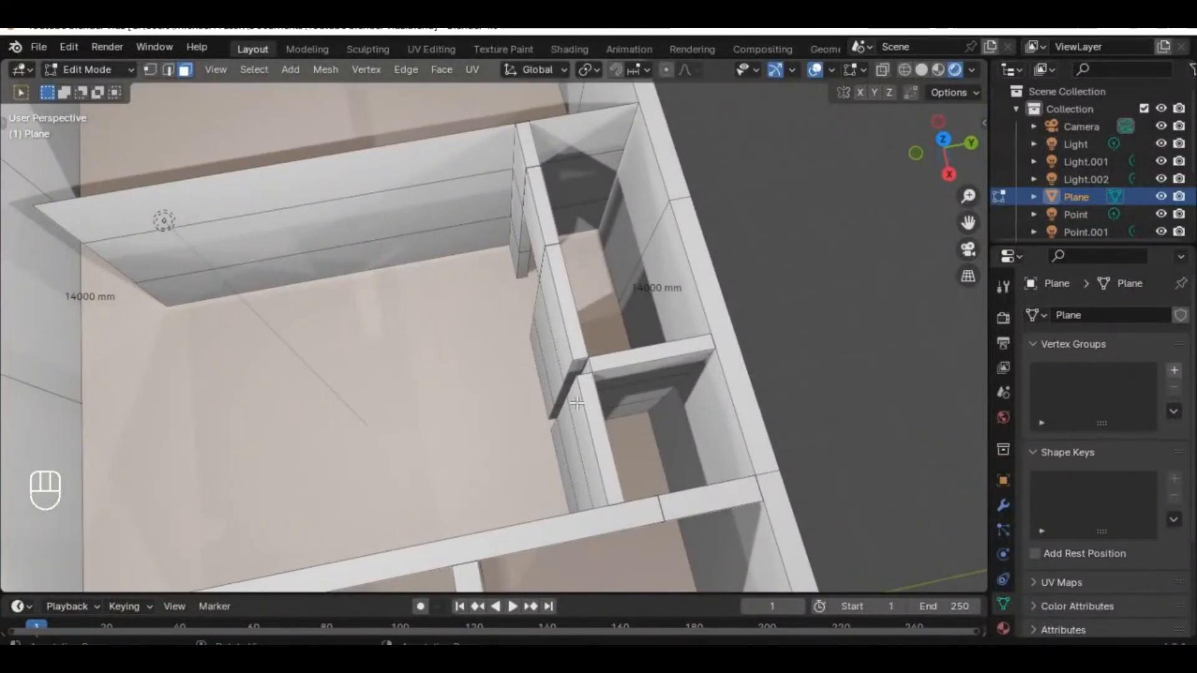
middle_drag(556, 391, 610, 294)
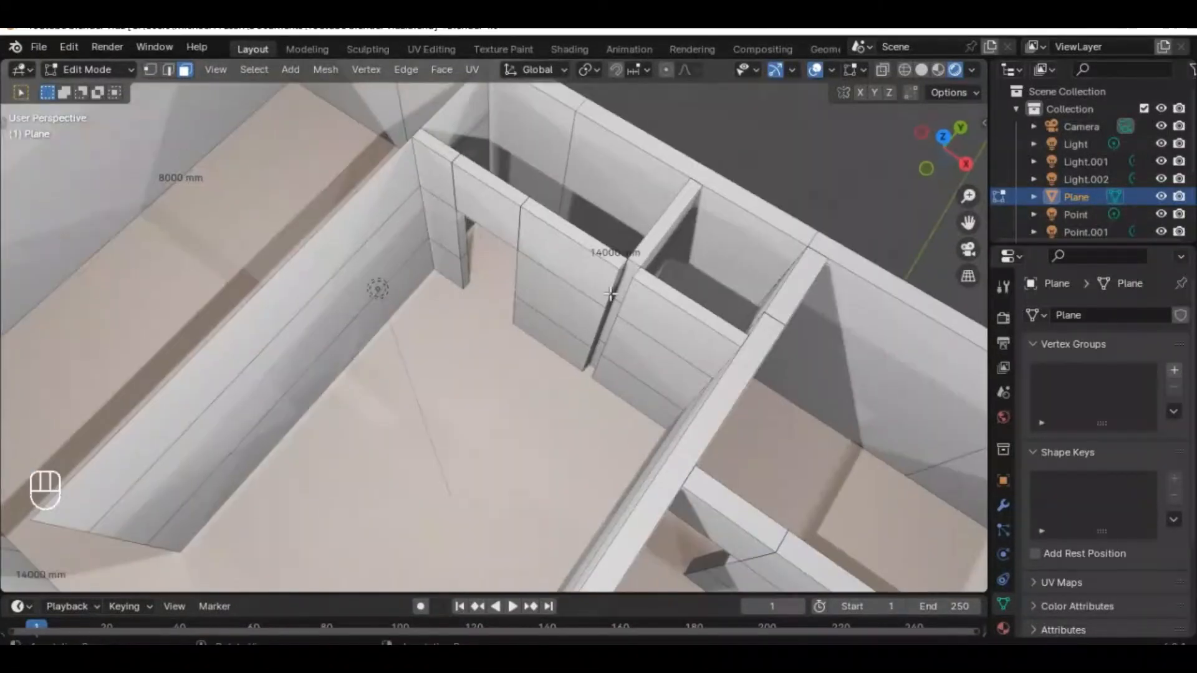
click(624, 281)
shift+click(597, 354)
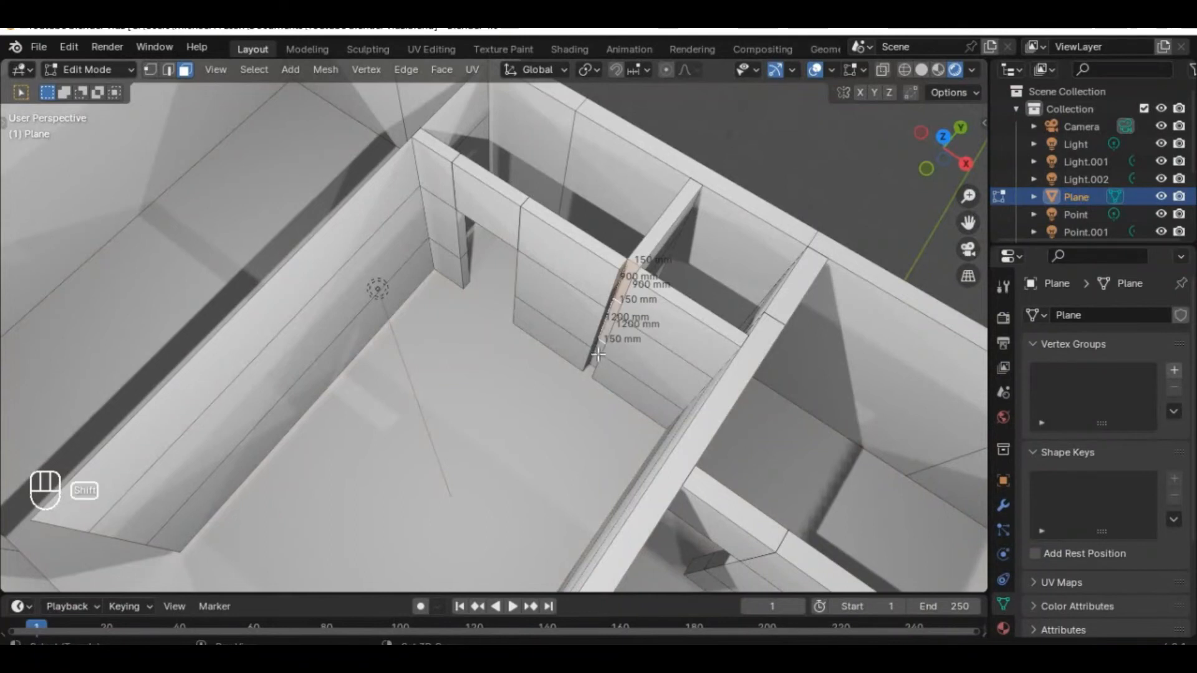
shift+click(592, 364)
middle_drag(592, 364, 507, 379)
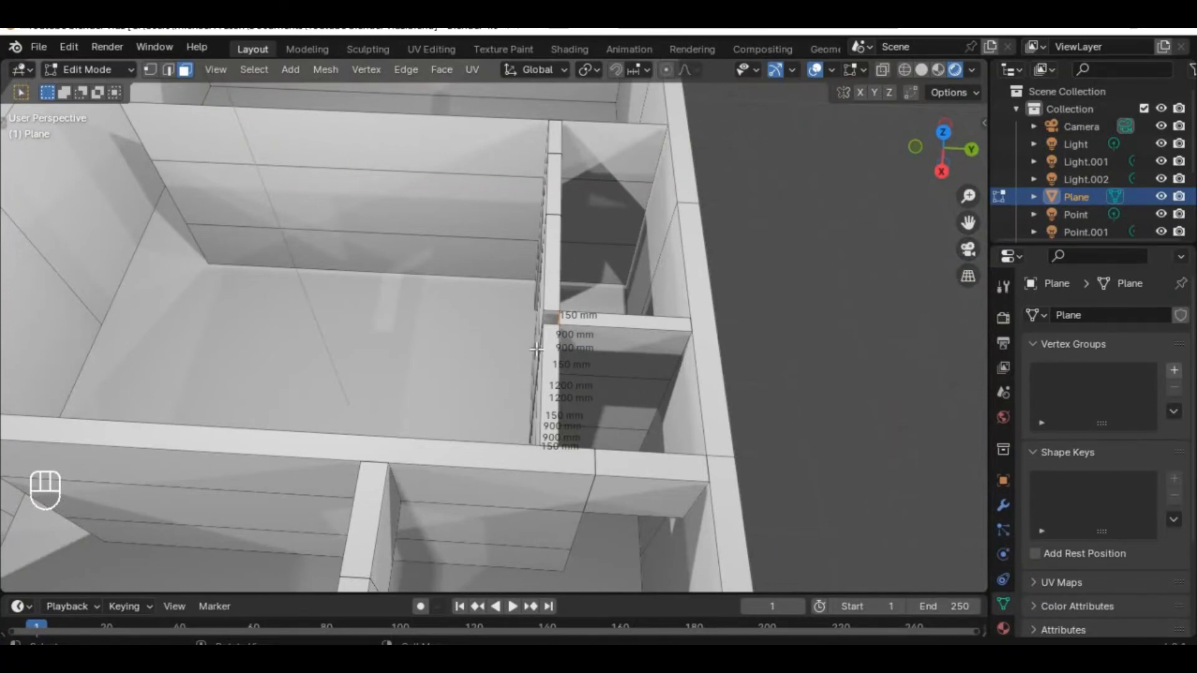
key(g)
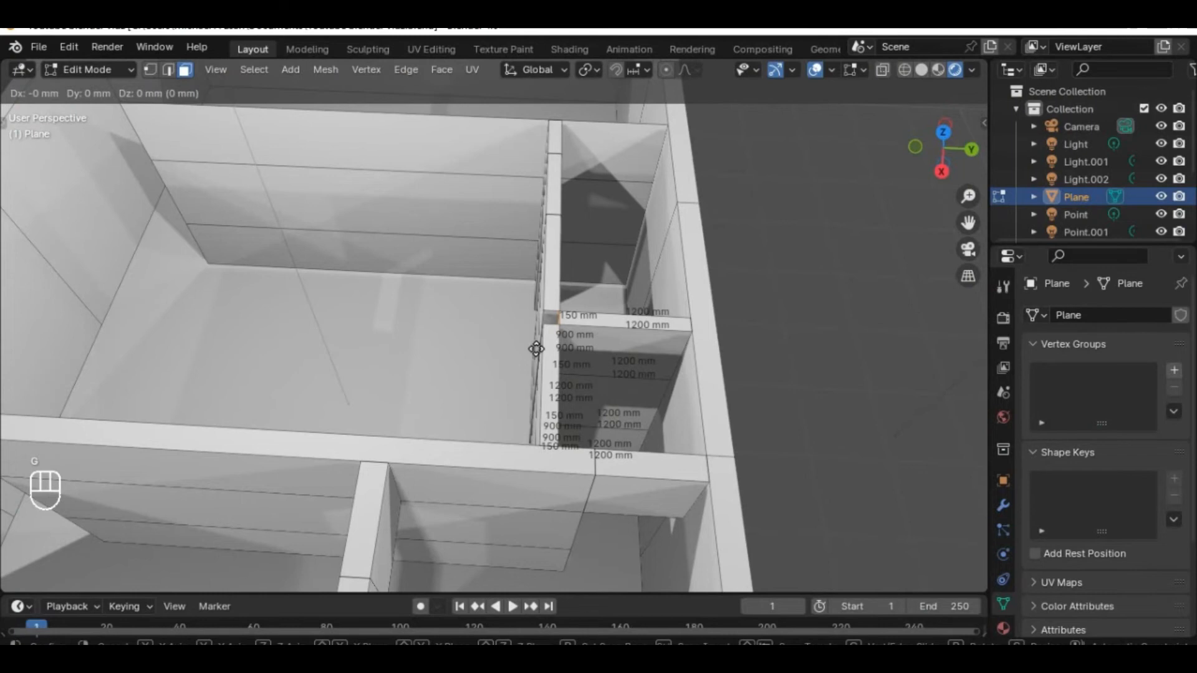
text(xy1)
key(Return)
middle_drag(836, 289, 674, 380)
key(ctrl+s)
- Delete both faces of the 900 mm door header between the short stub and the 1200 mm wall segment
scroll(655, 462, down, 5)
middle_drag(655, 462, 504, 431)
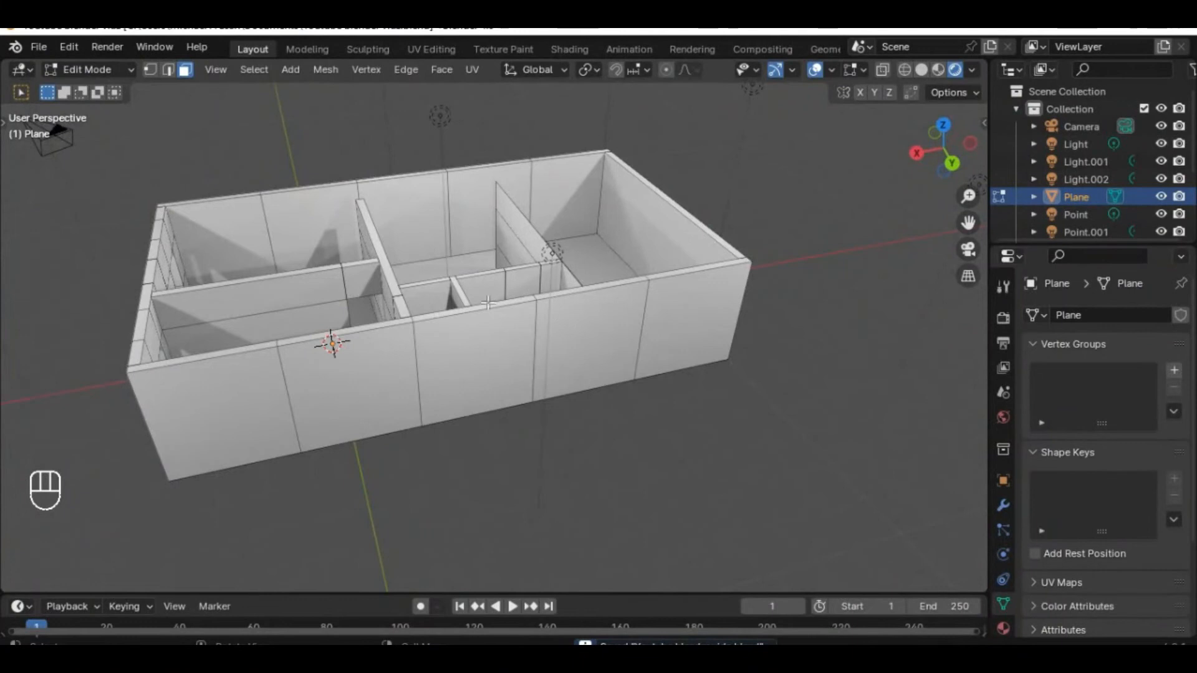
middle_drag(488, 303, 502, 365)
scroll(508, 360, up, 3)
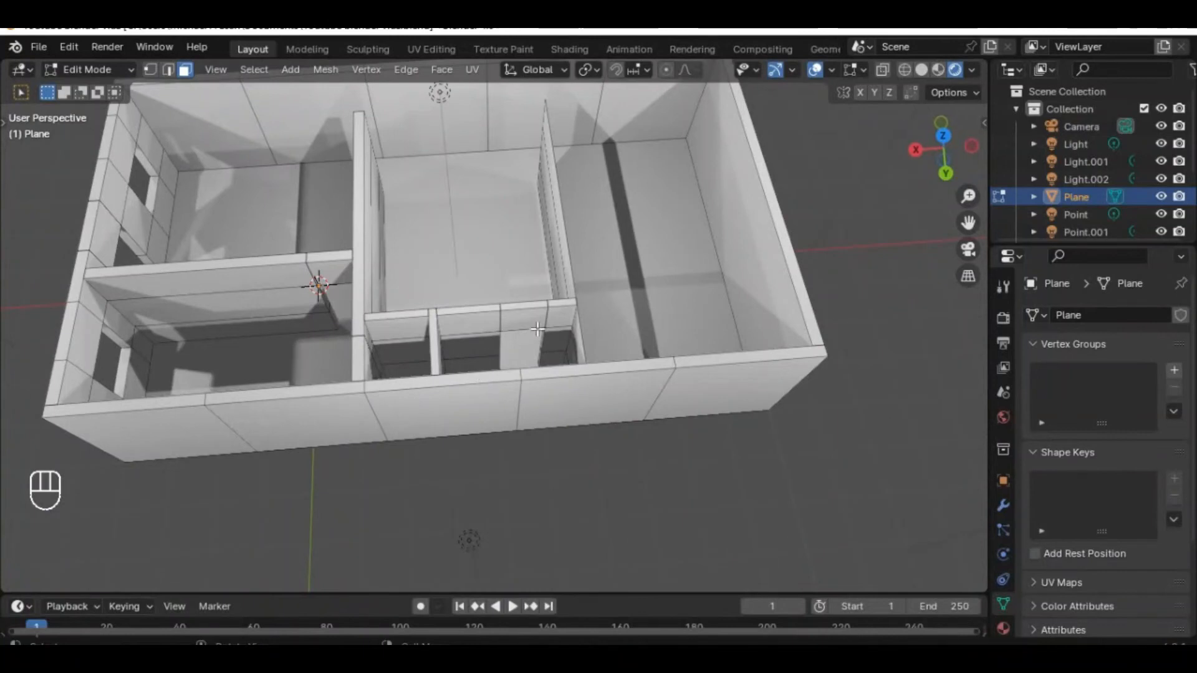
middle_drag(540, 325, 437, 219)
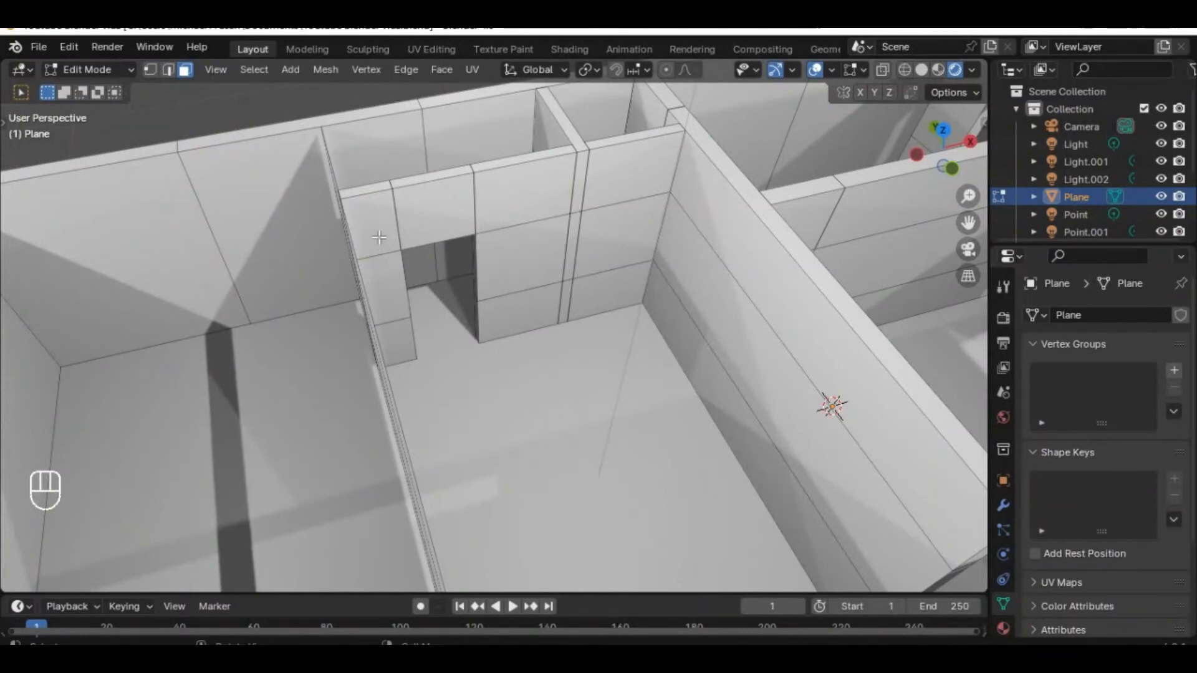
click(423, 218)
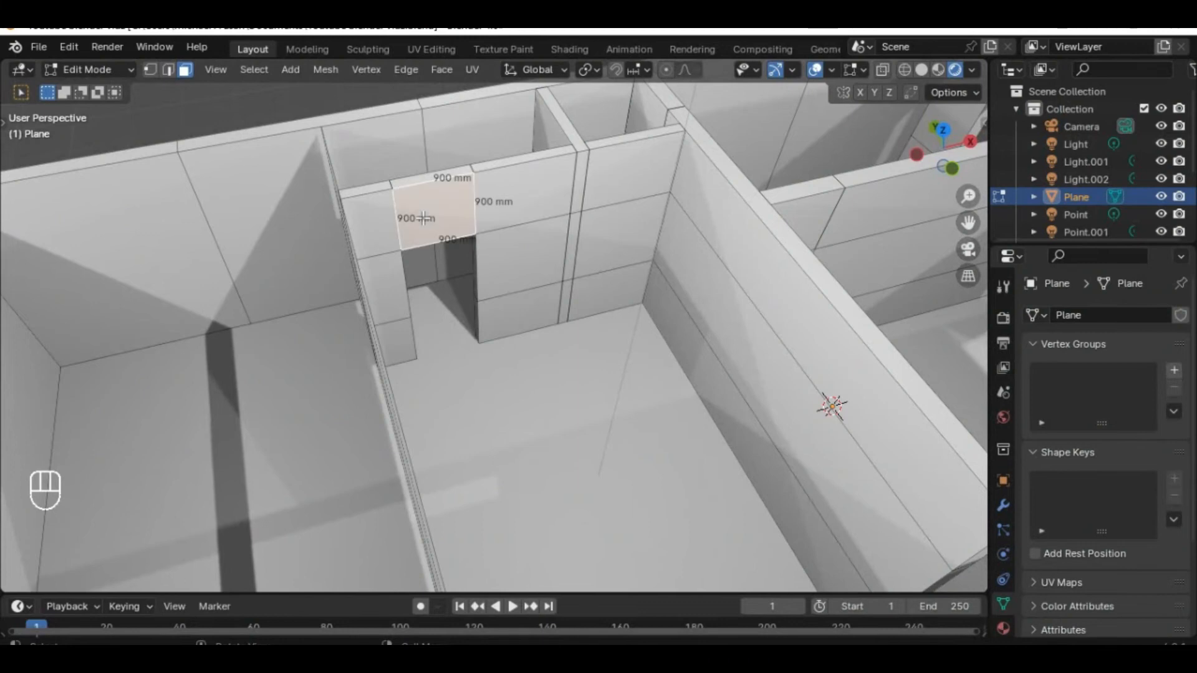
click(511, 181)
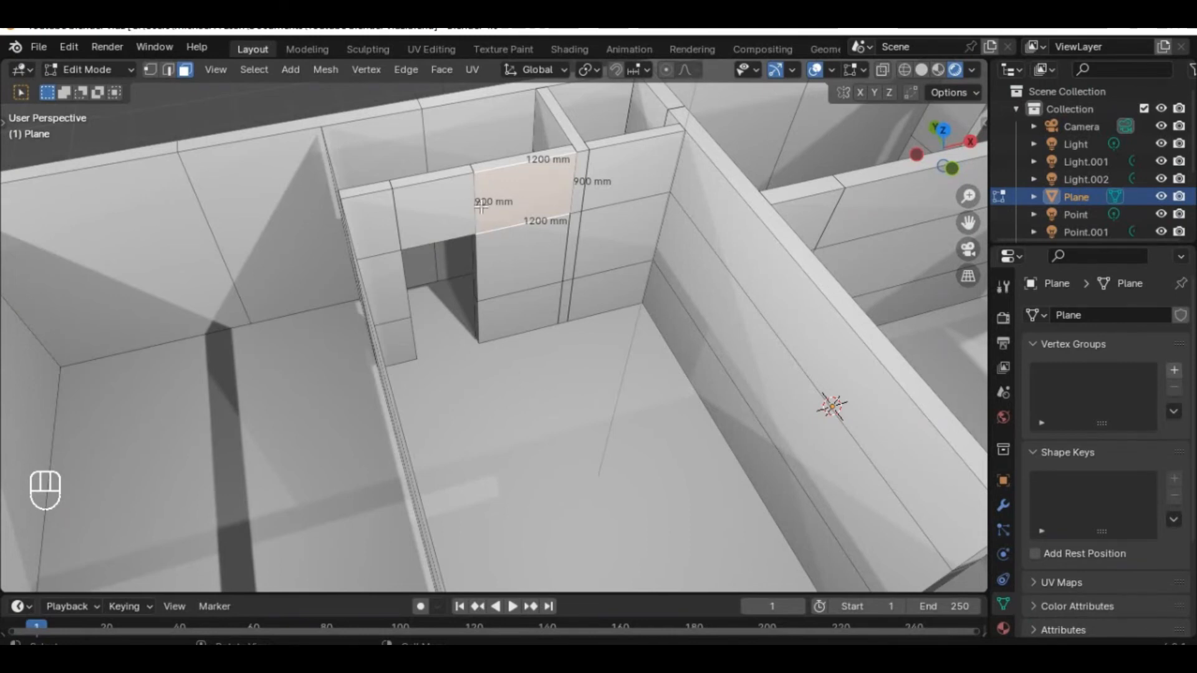
click(437, 223)
middle_drag(404, 268, 505, 301)
shift+click(504, 301)
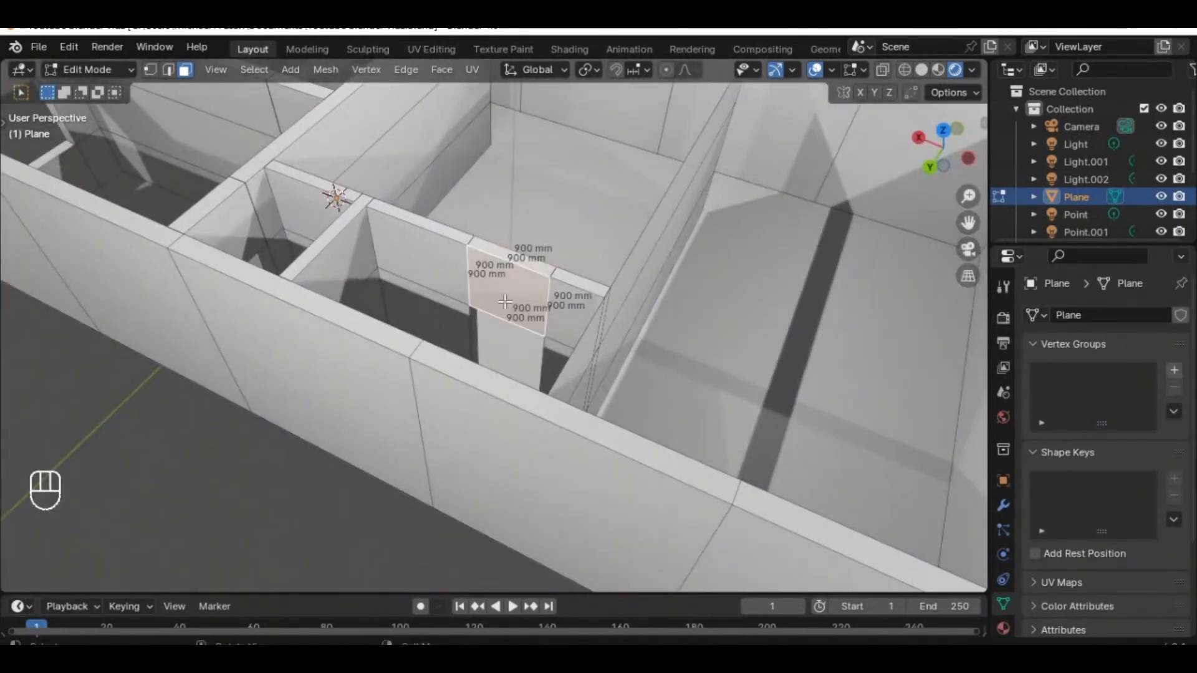
key(x)
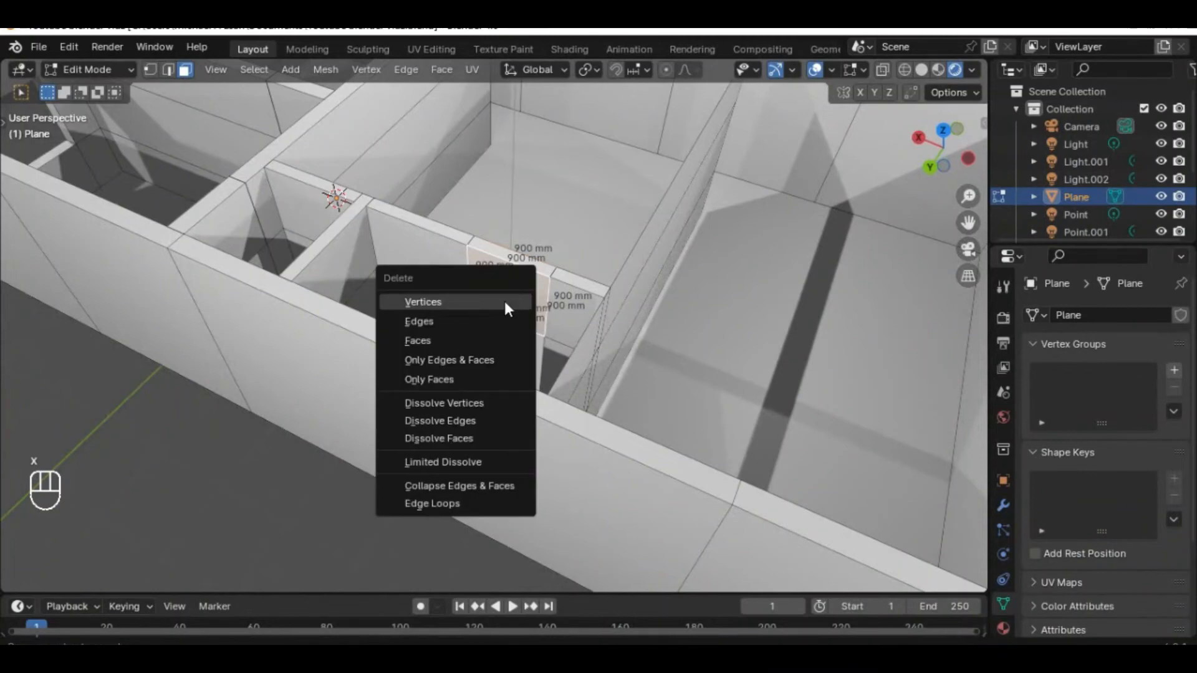
click(504, 301)
middle_drag(504, 301, 498, 247)
- Move the 1200 mm wall segment's three end faces at the door opening 900 mm along X
click(524, 214)
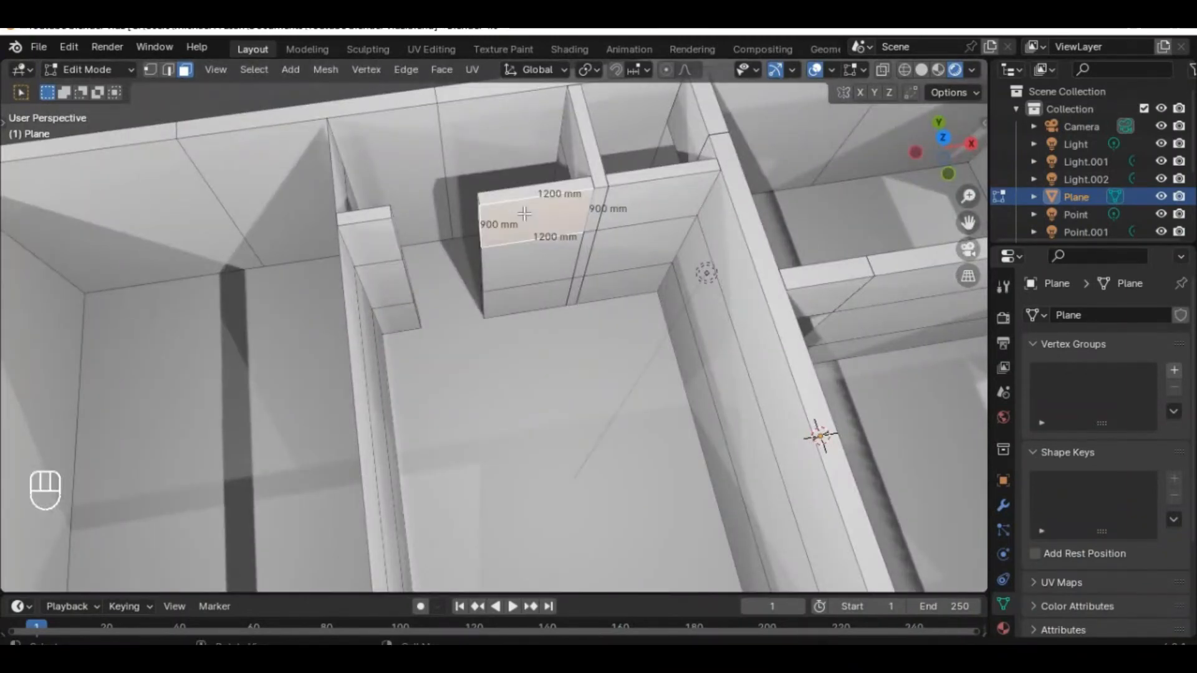
middle_drag(452, 279, 285, 94)
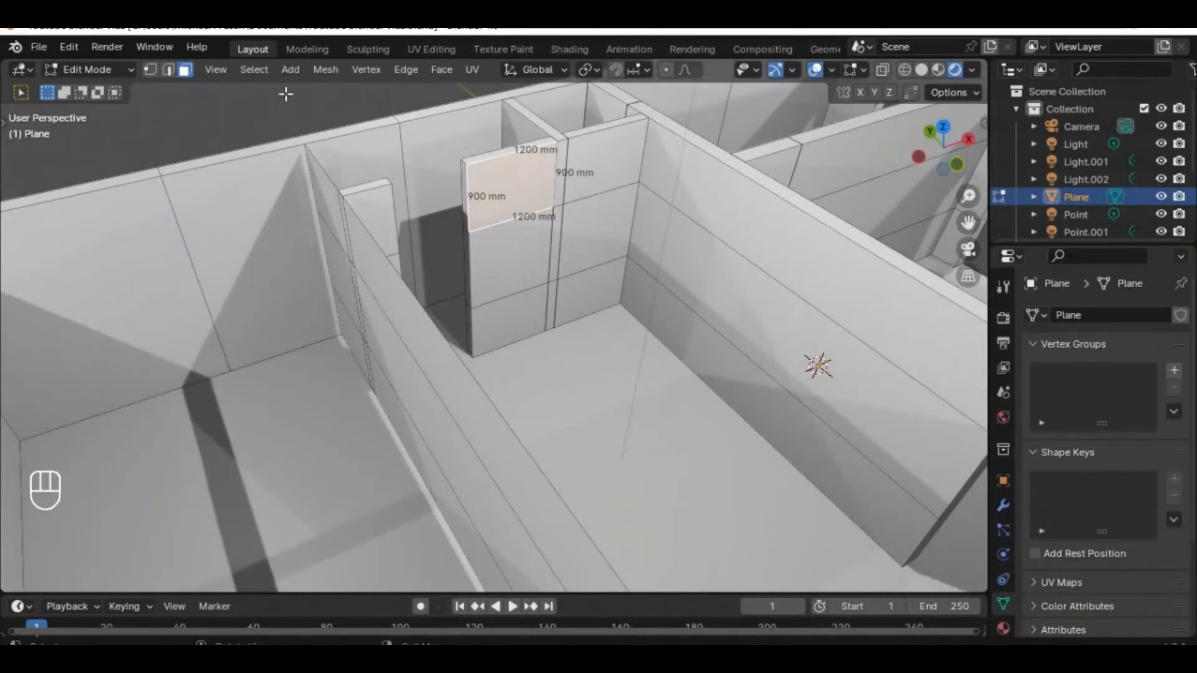
click(467, 182)
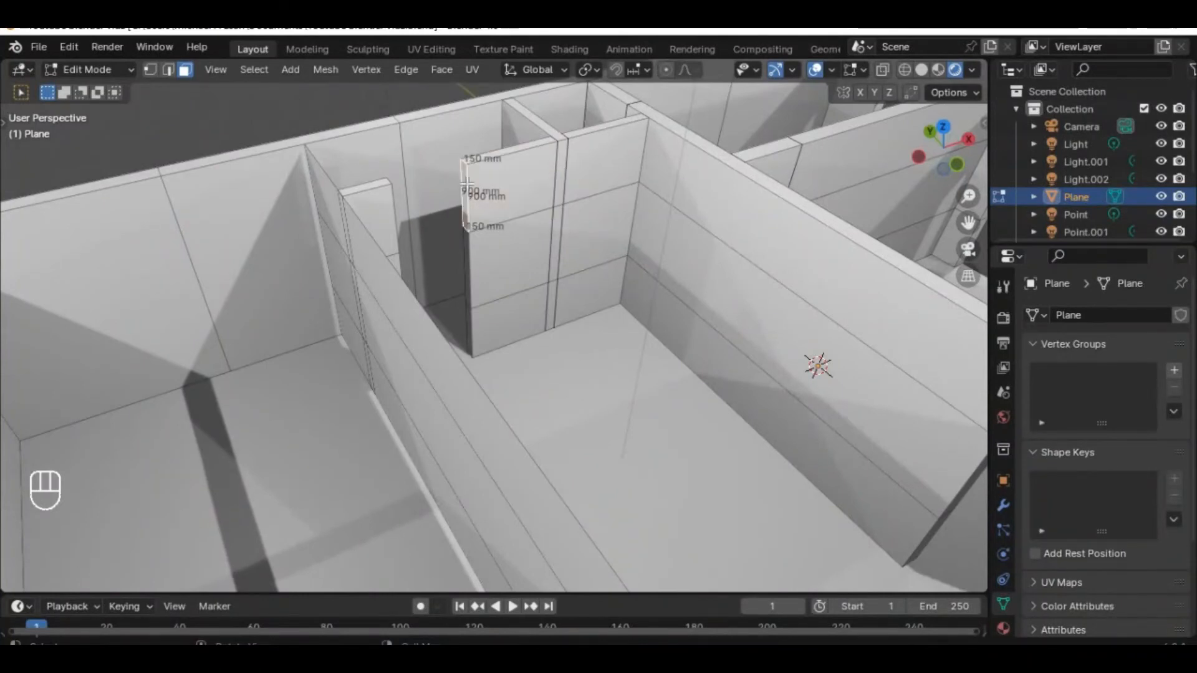
shift+click(468, 264)
shift+click(470, 329)
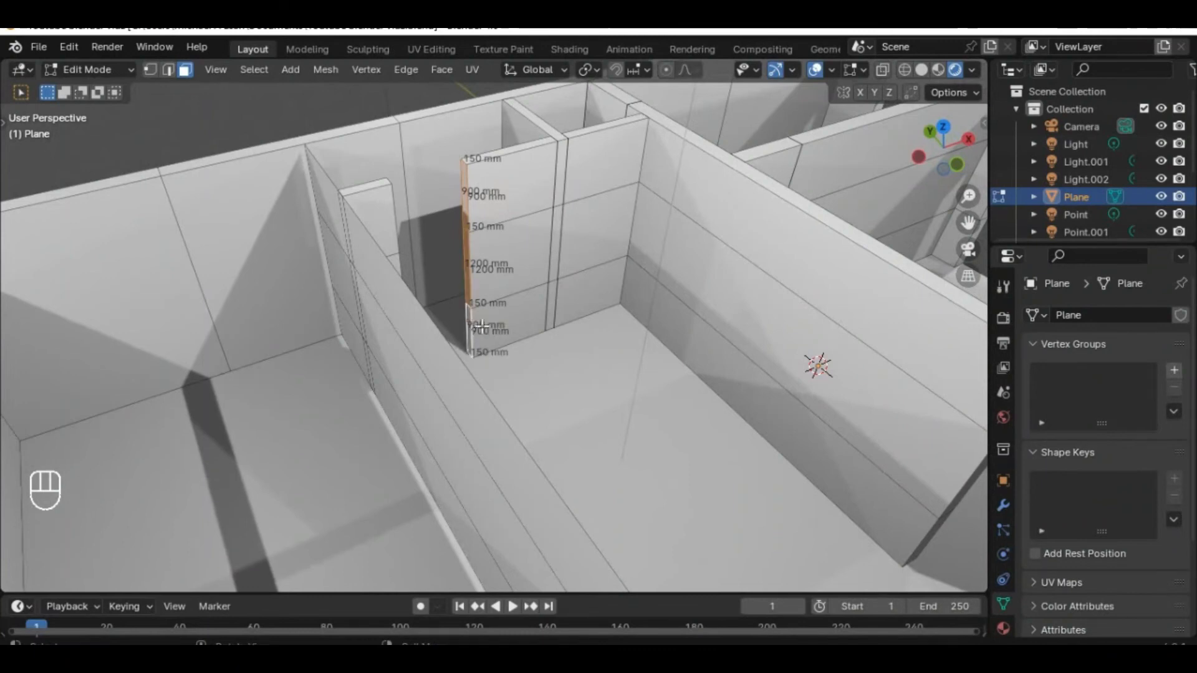
key(g)
key(y)
text(x900)
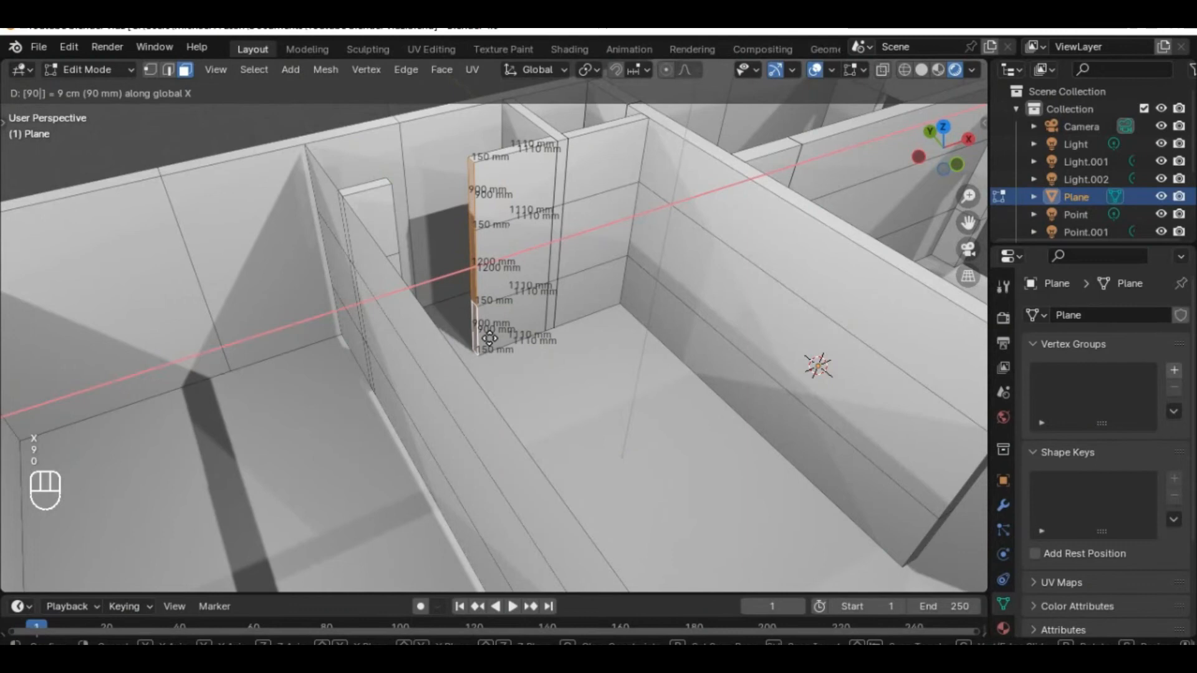
click(520, 264)
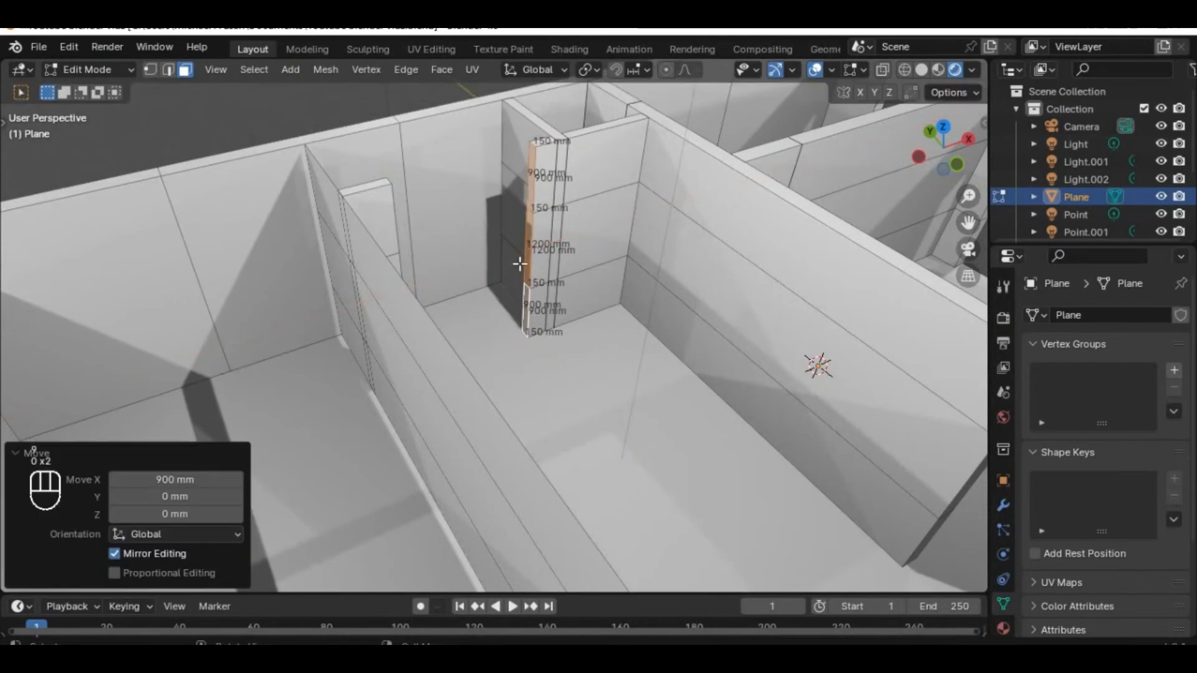
- Duplicate the shortened wall segment's three end faces -900 mm along X
key(shift+d)
text(x900)
key(minus)
key(Return)
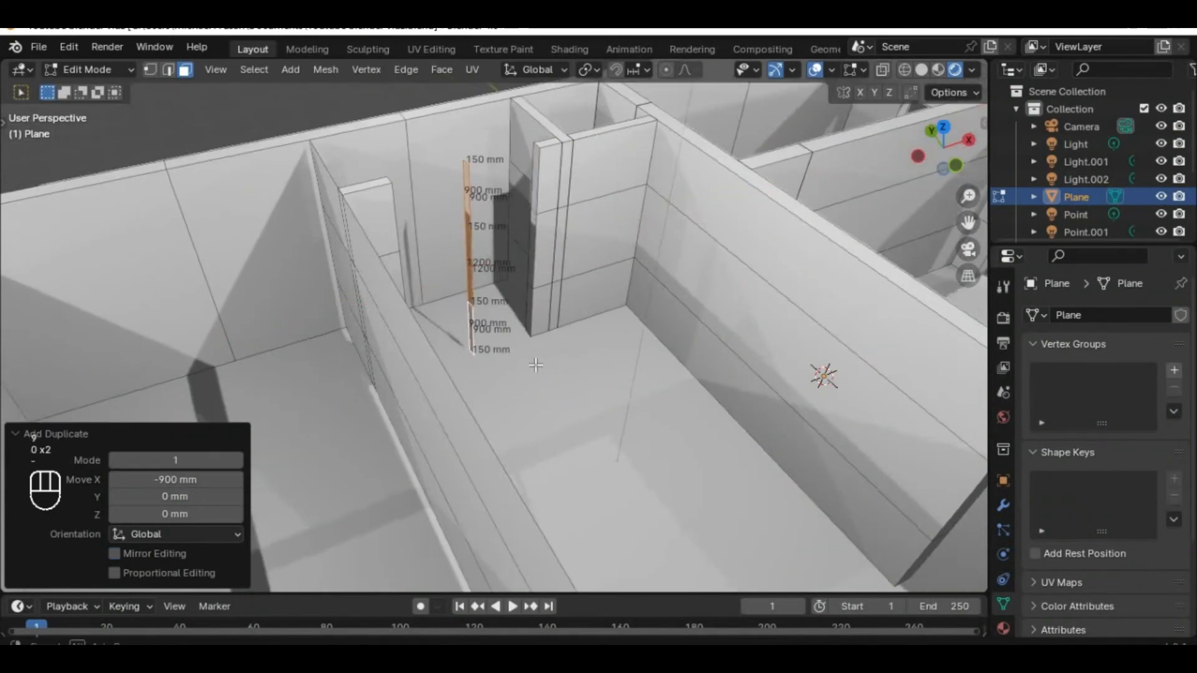
middle_drag(519, 264, 503, 332)
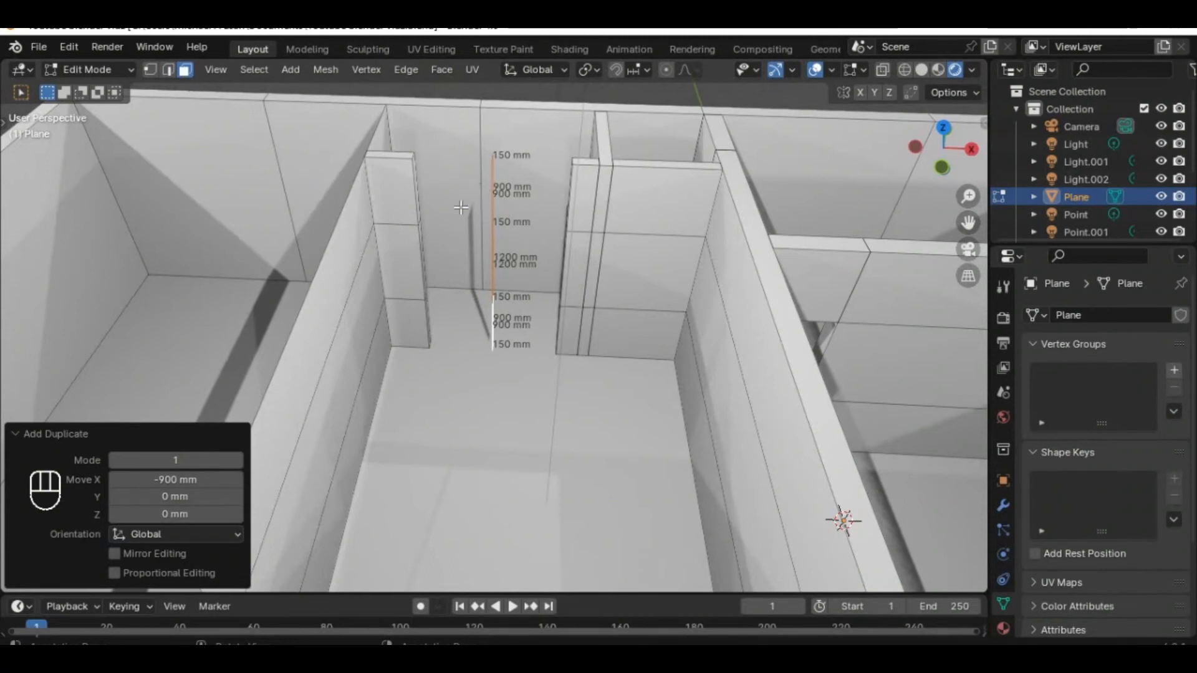
- Try to join the duplicated strip's upper vertex to the short stub's upper corner with an edge
click(151, 70)
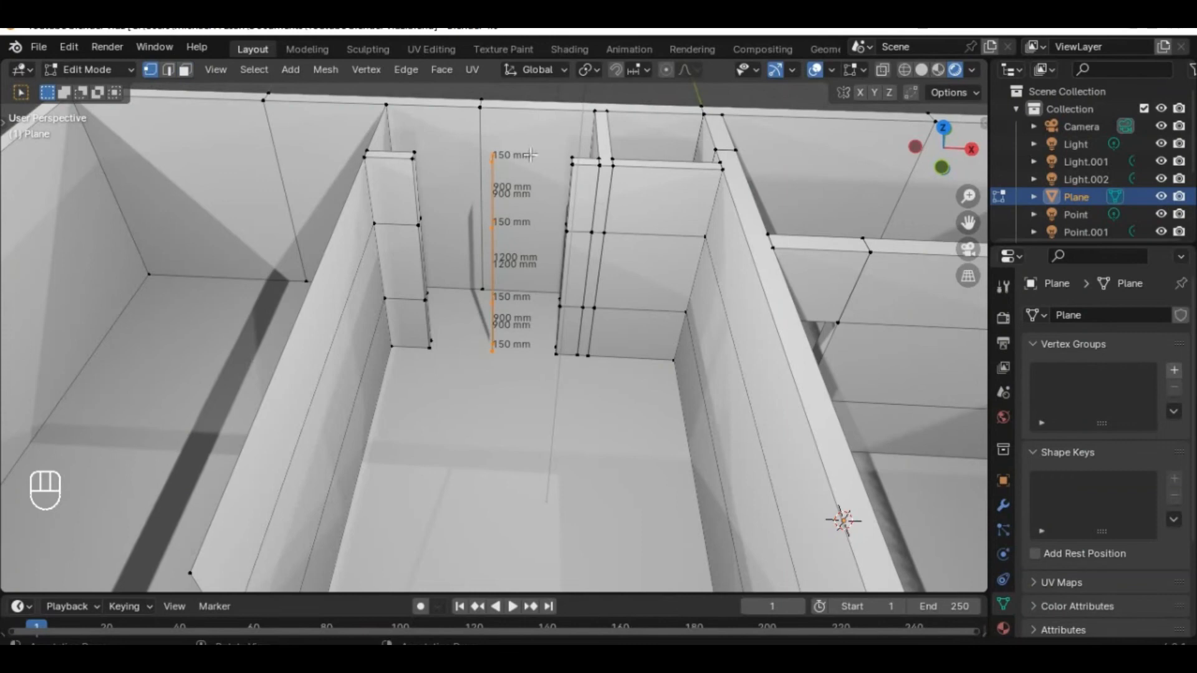
shift+click(410, 161)
key(f)
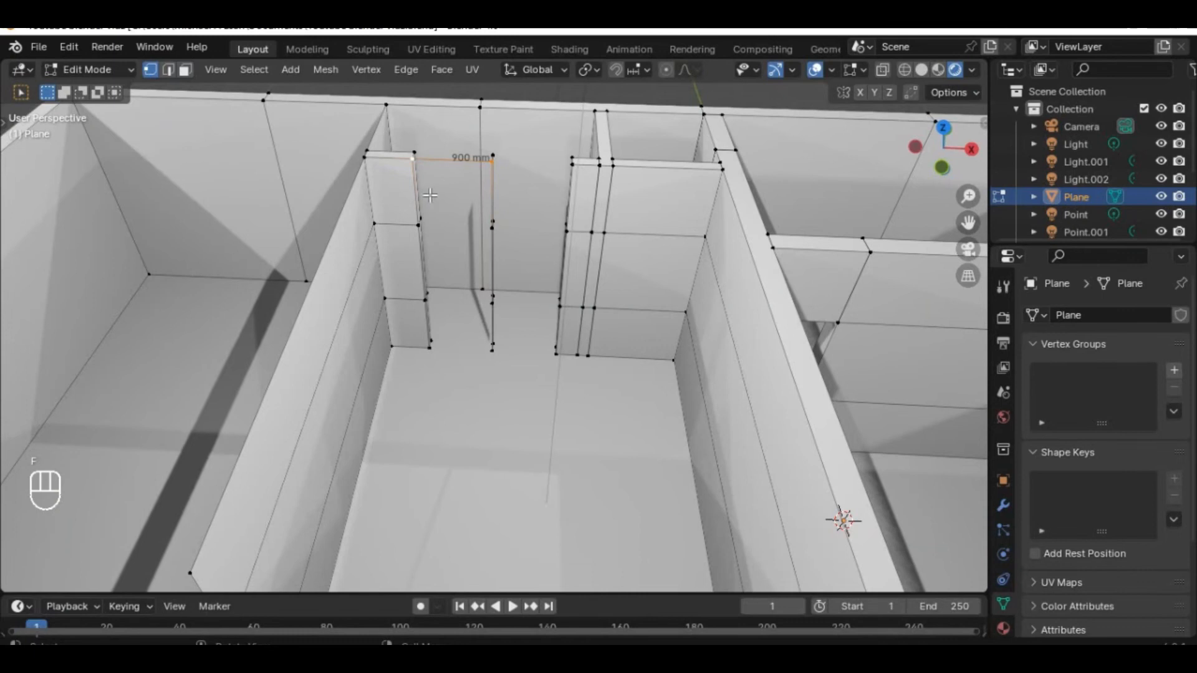
key(ctrl+z)
middle_drag(502, 265, 542, 215)
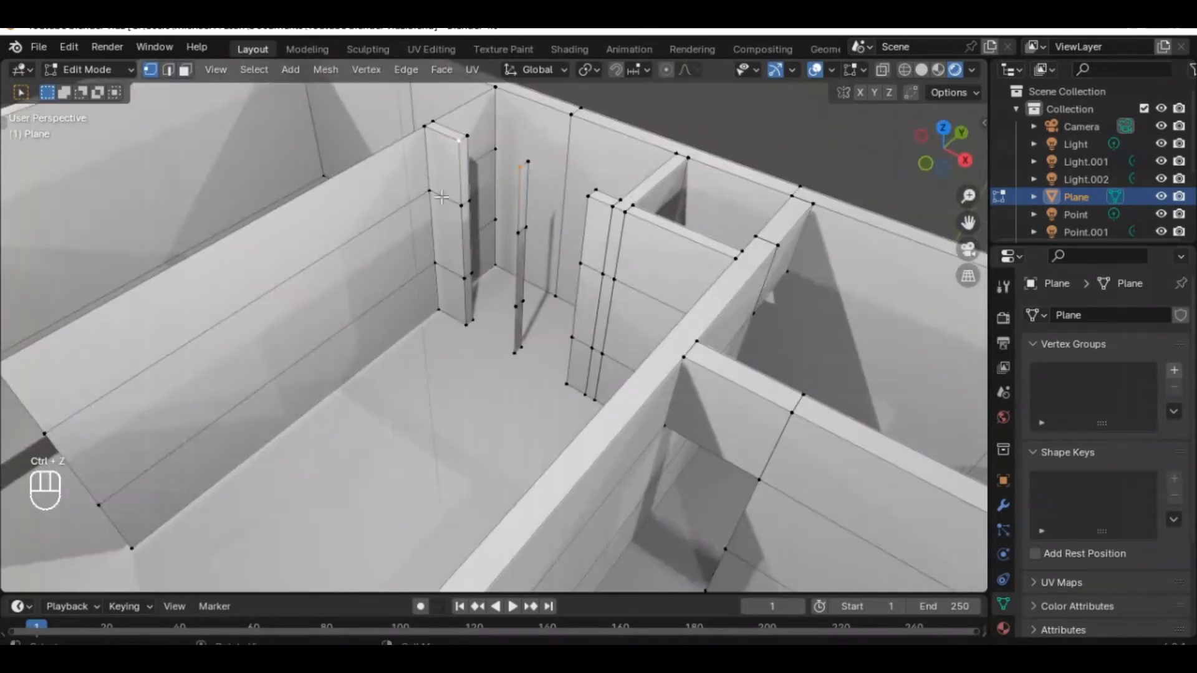
- Try deleting the three duplicated strip faces in the door opening, and undo the deletion
click(185, 69)
click(523, 206)
shift+click(519, 293)
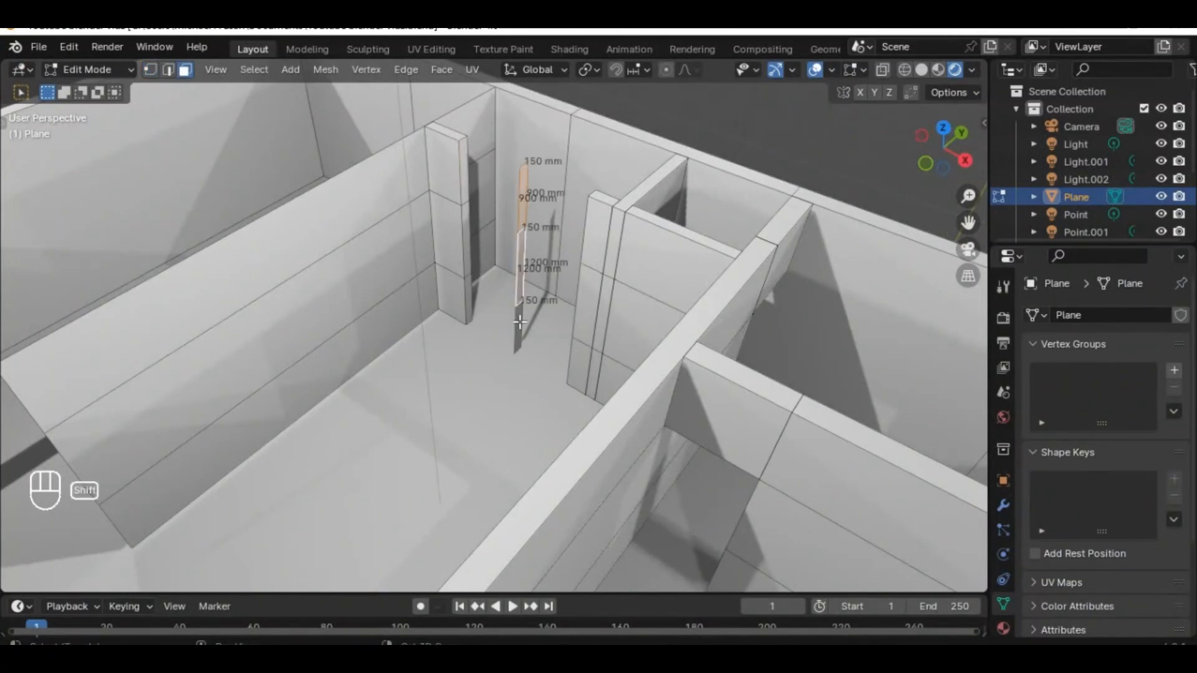
shift+click(519, 322)
key(x)
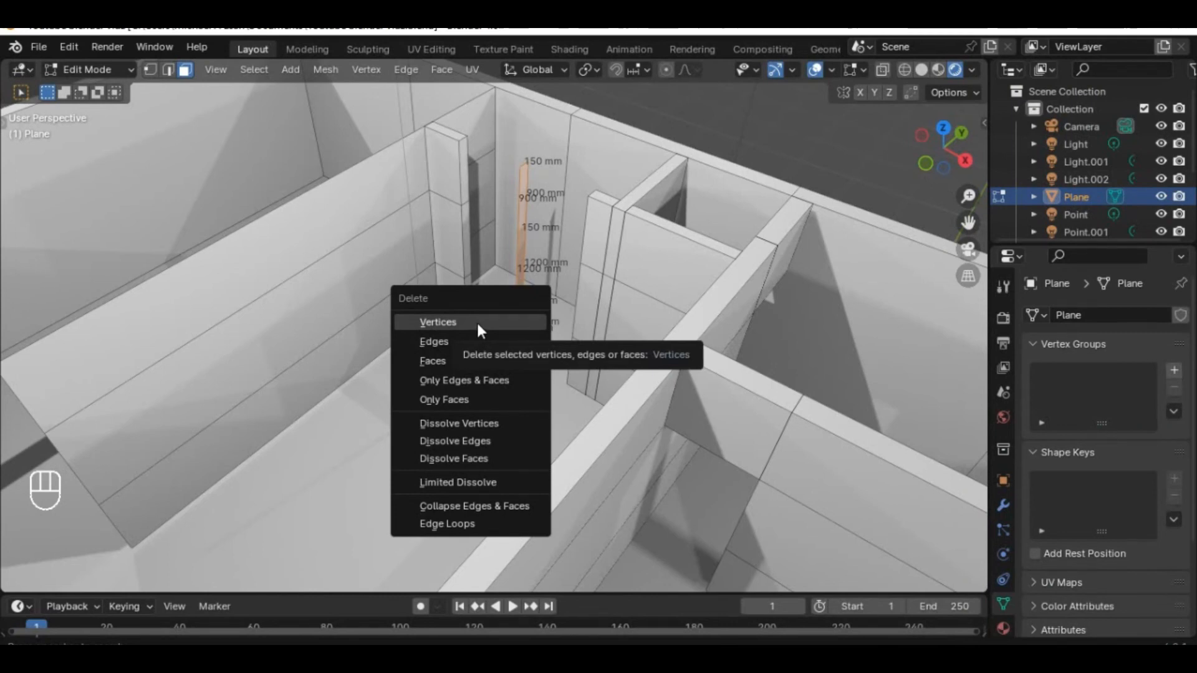
click(471, 359)
middle_drag(476, 350, 559, 296)
key(ctrl+z)
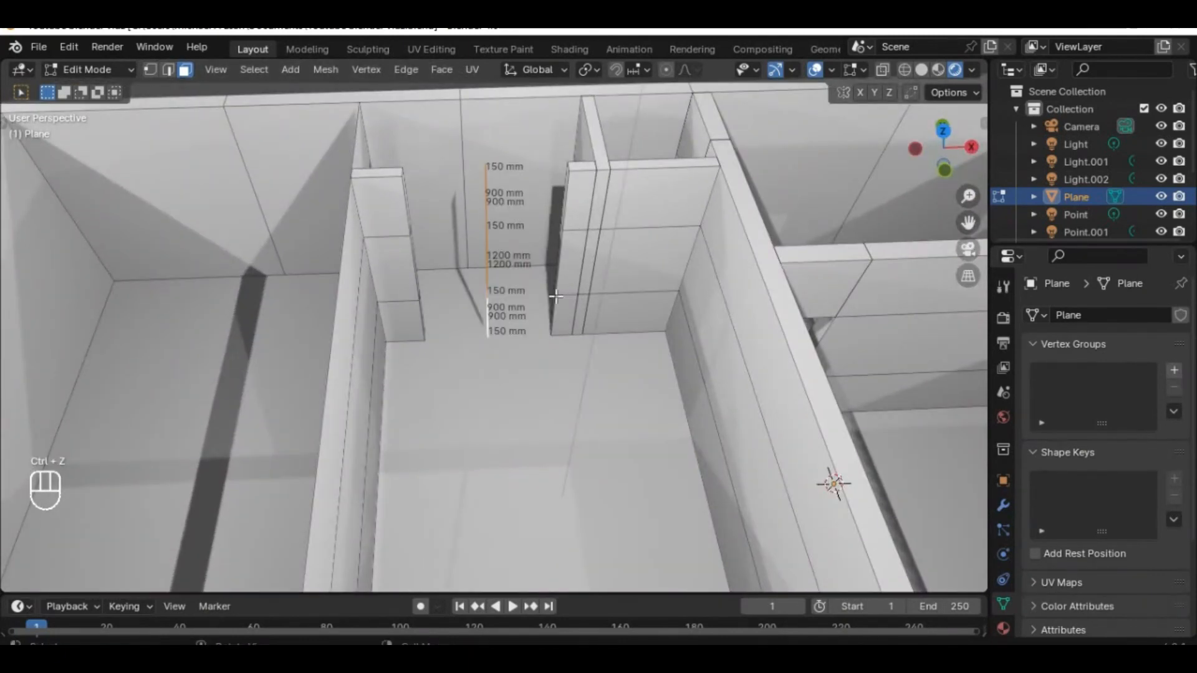
middle_drag(501, 324, 531, 328)
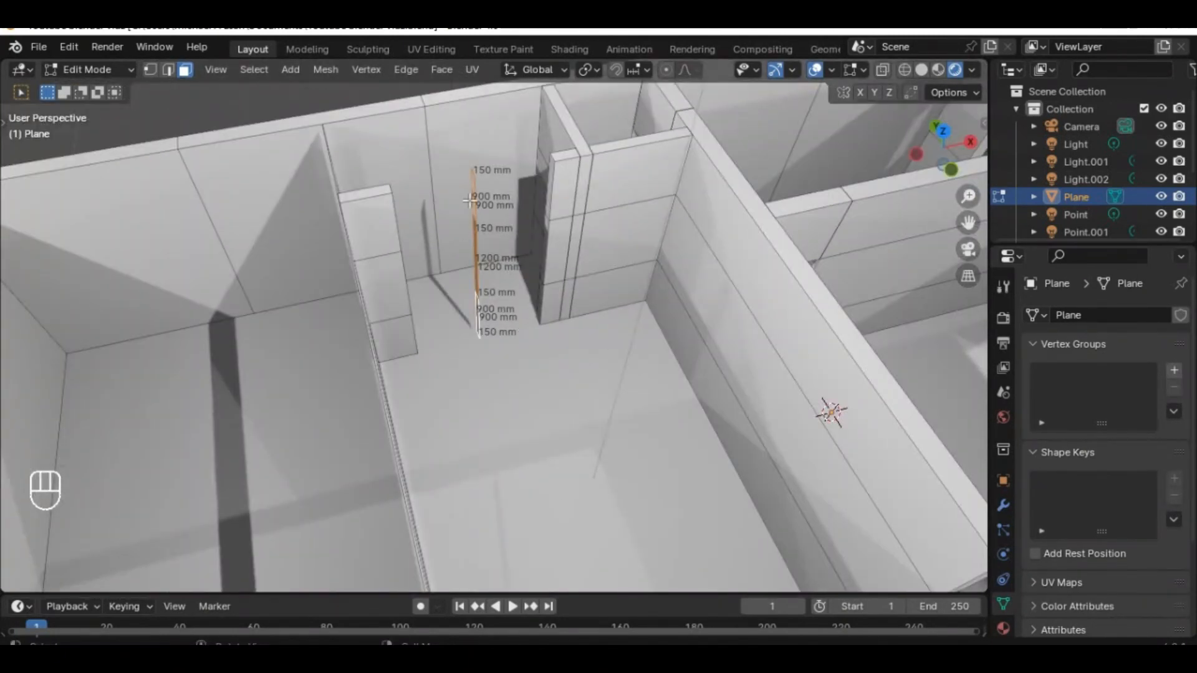
- Delete the 550 mm wall stub beside the long partition by removing its three faces on each side
click(371, 225)
middle_drag(370, 225, 600, 212)
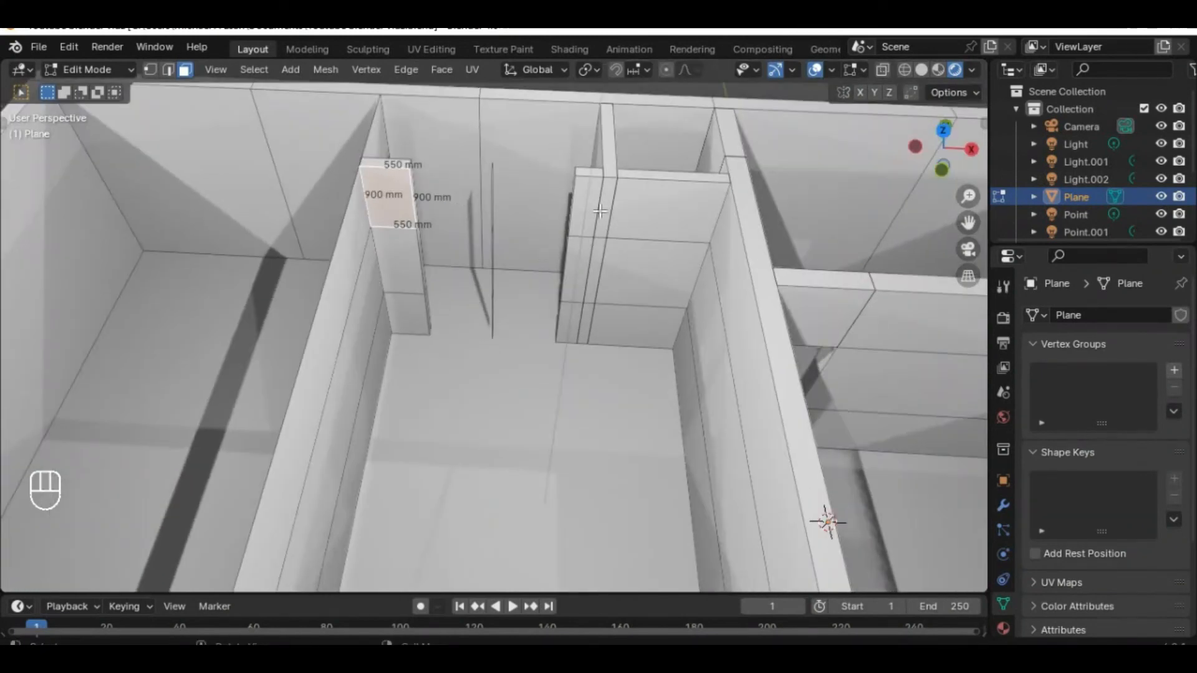
shift+click(395, 252)
shift+click(405, 312)
middle_drag(407, 312, 544, 259)
middle_drag(621, 293, 496, 276)
shift+click(630, 272)
shift+click(623, 310)
shift+click(605, 359)
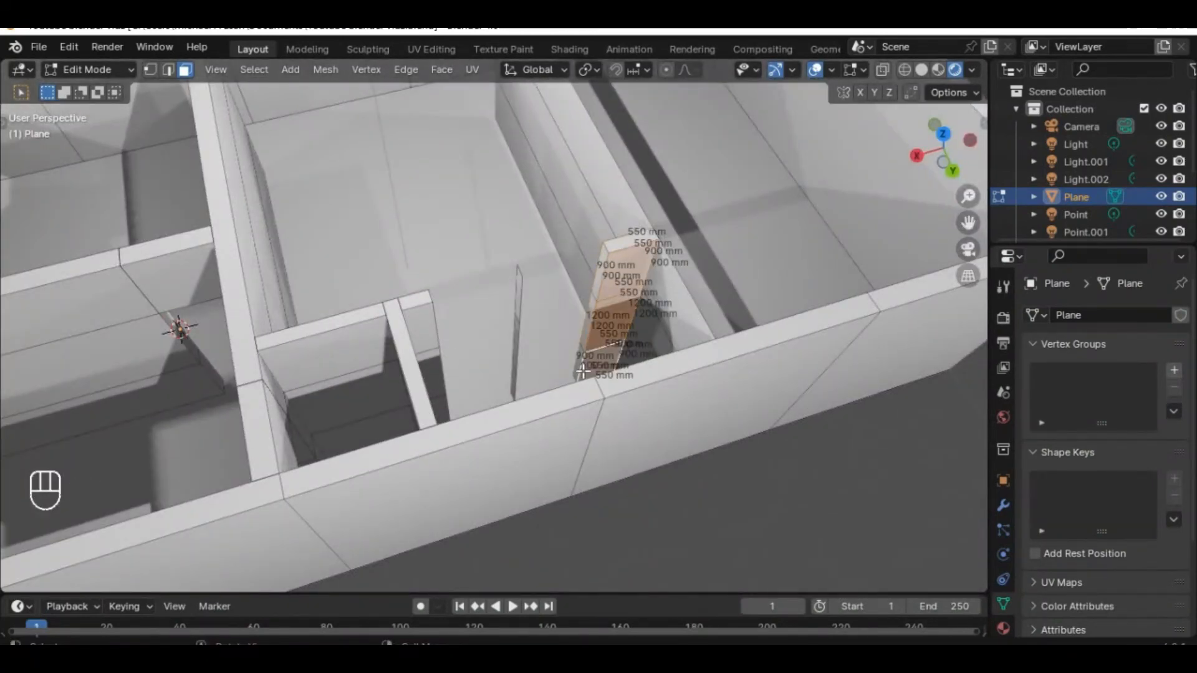
key(x)
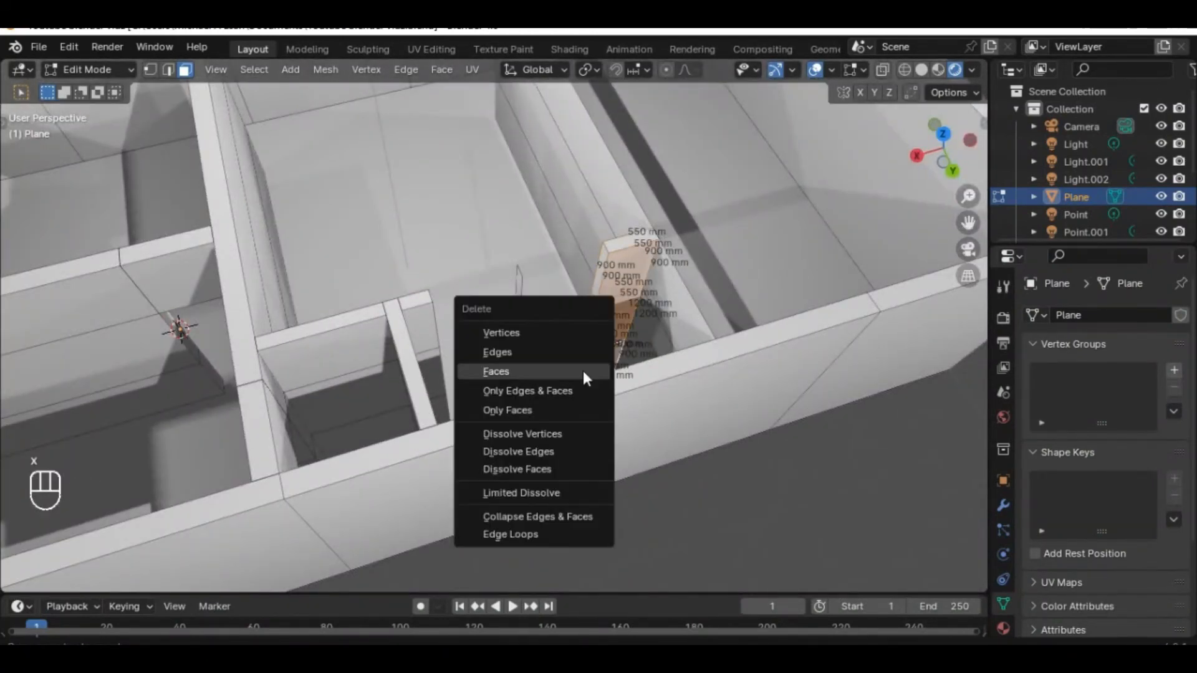
click(559, 335)
middle_drag(559, 334, 669, 283)
- Try to join the free-standing strip's upper end to the shortened wall segment's upper corner with an edge
click(526, 221)
middle_drag(529, 229, 597, 269)
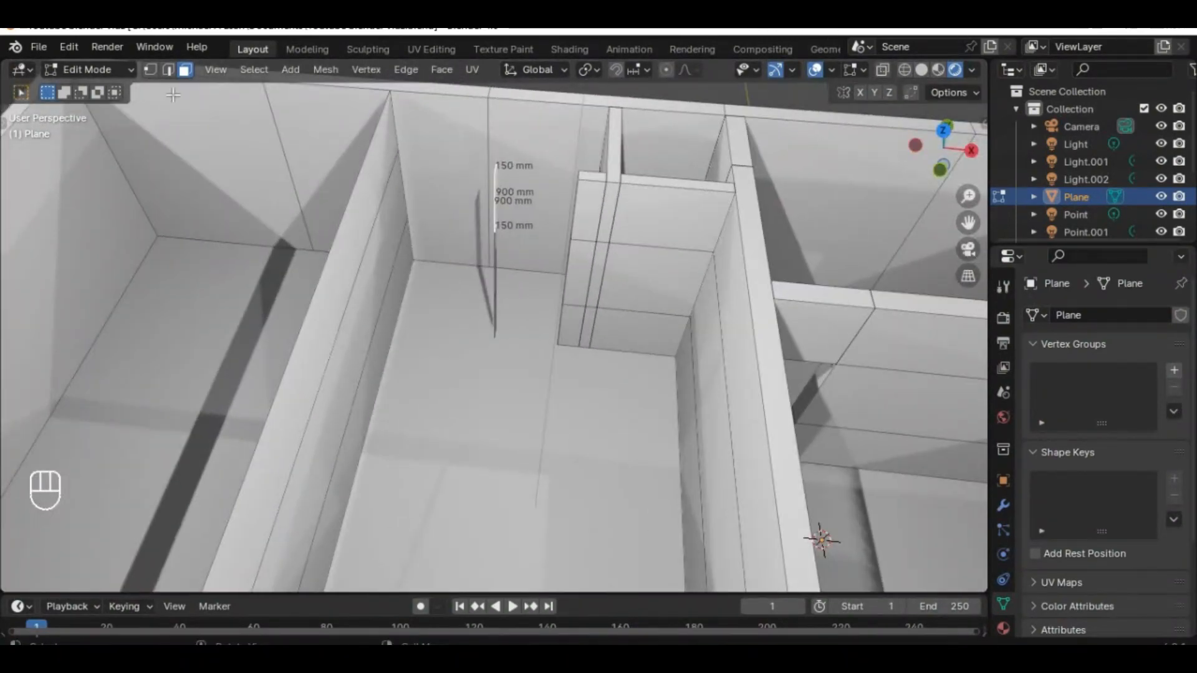
click(148, 70)
shift+click(580, 180)
key(f)
key(ctrl+z)
key(ctrl+z)
middle_drag(506, 232, 449, 192)
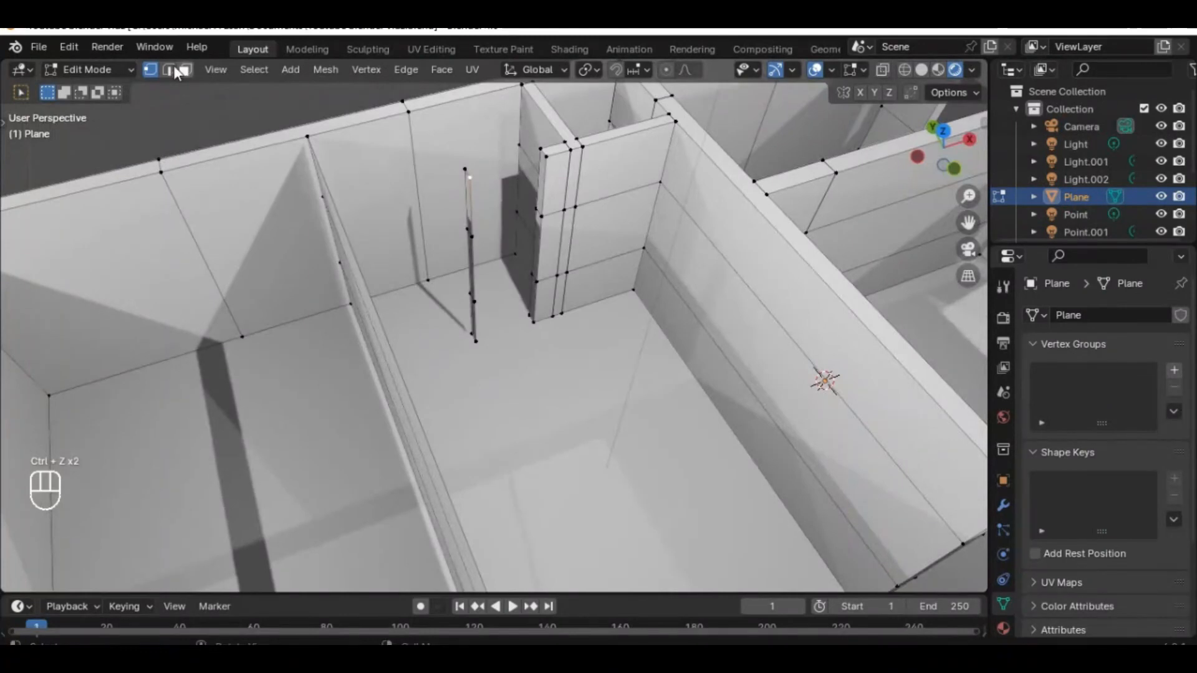
- Extrude the three stacked faces of the free-standing strip by -225 mm along X
key(3)
click(467, 224)
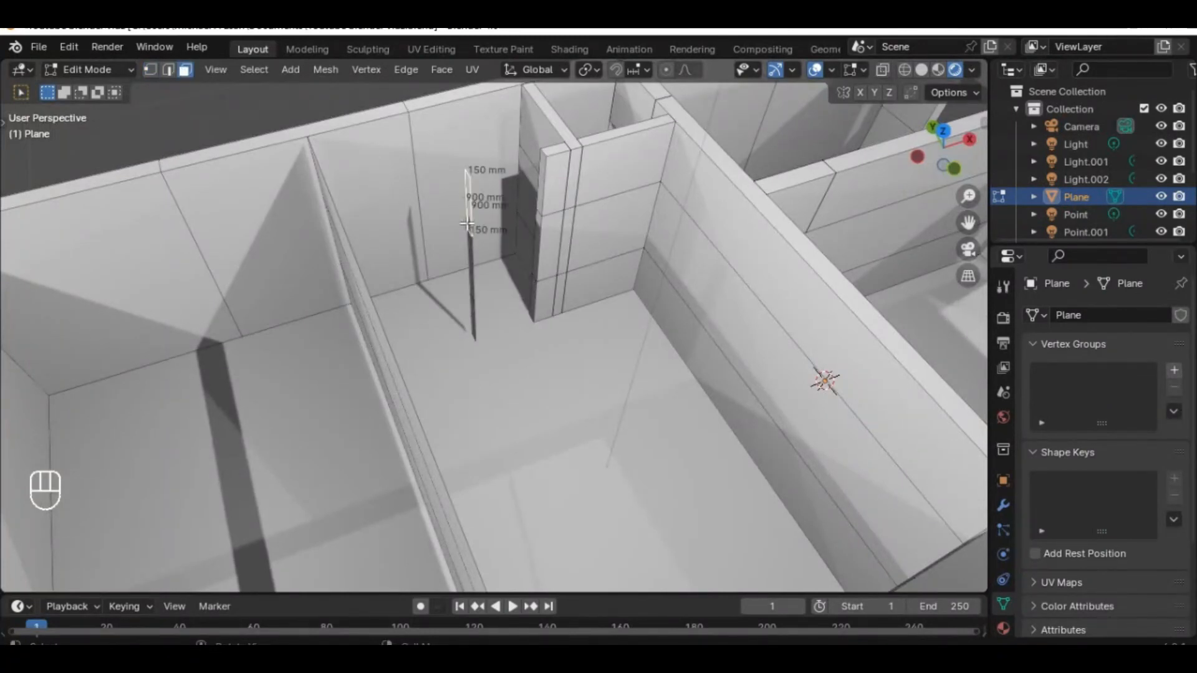
key(shift)
shift+click(471, 308)
shift+click(473, 317)
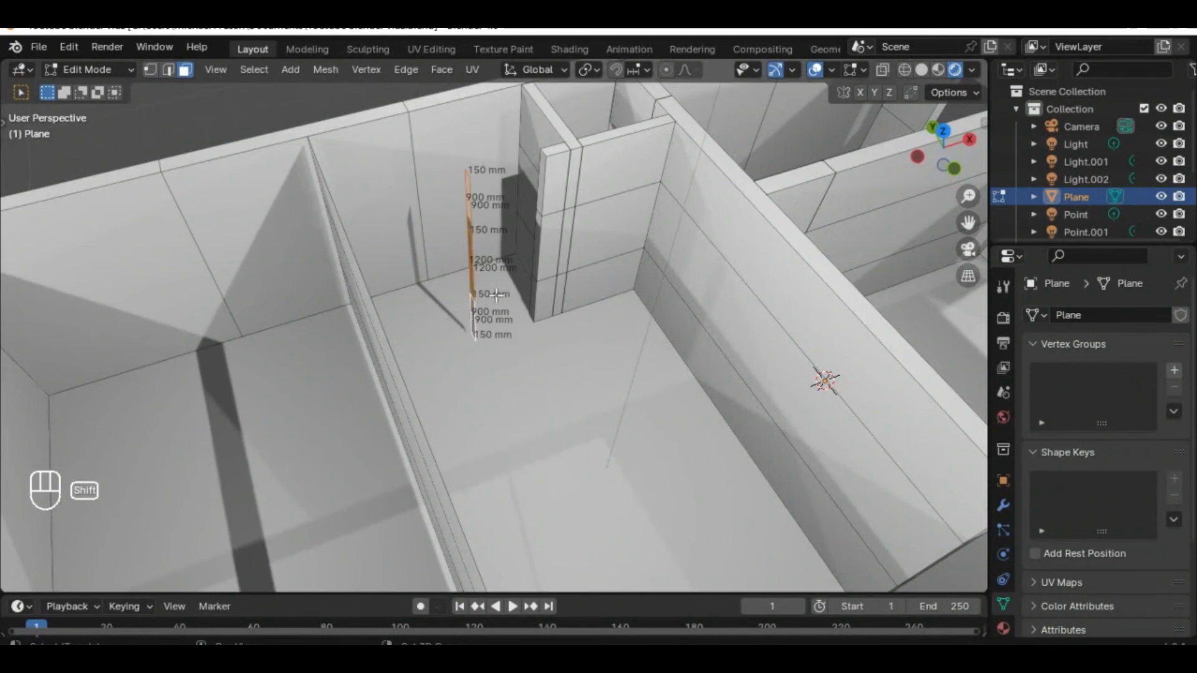
key(e)
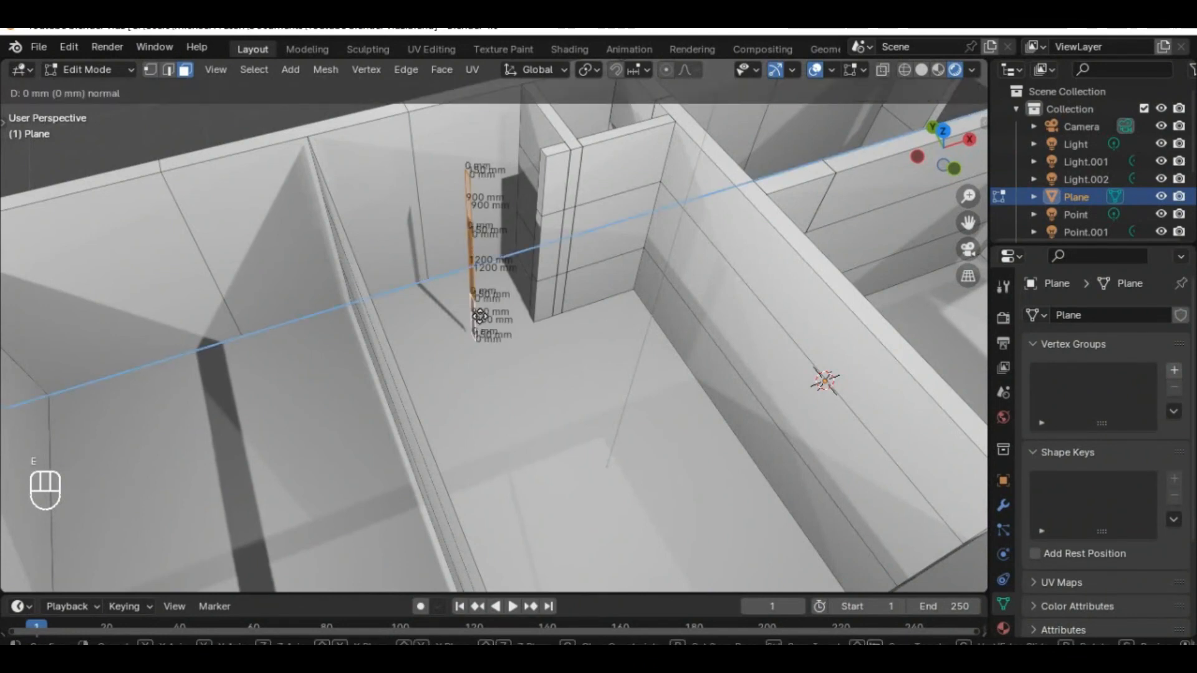
click(480, 316)
key(e)
text(x225-)
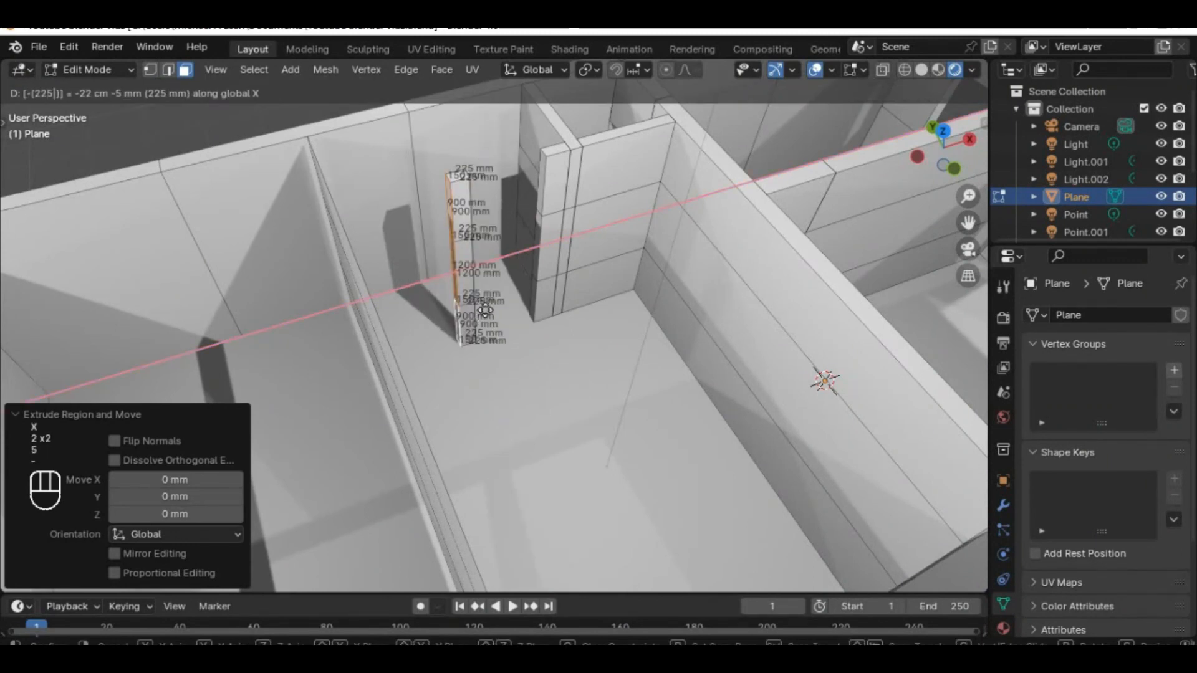
key(Return)
- Move the three faces on the extruded post's outer-wall side 1200 mm along Y to form a short partition
middle_drag(480, 315, 296, 171)
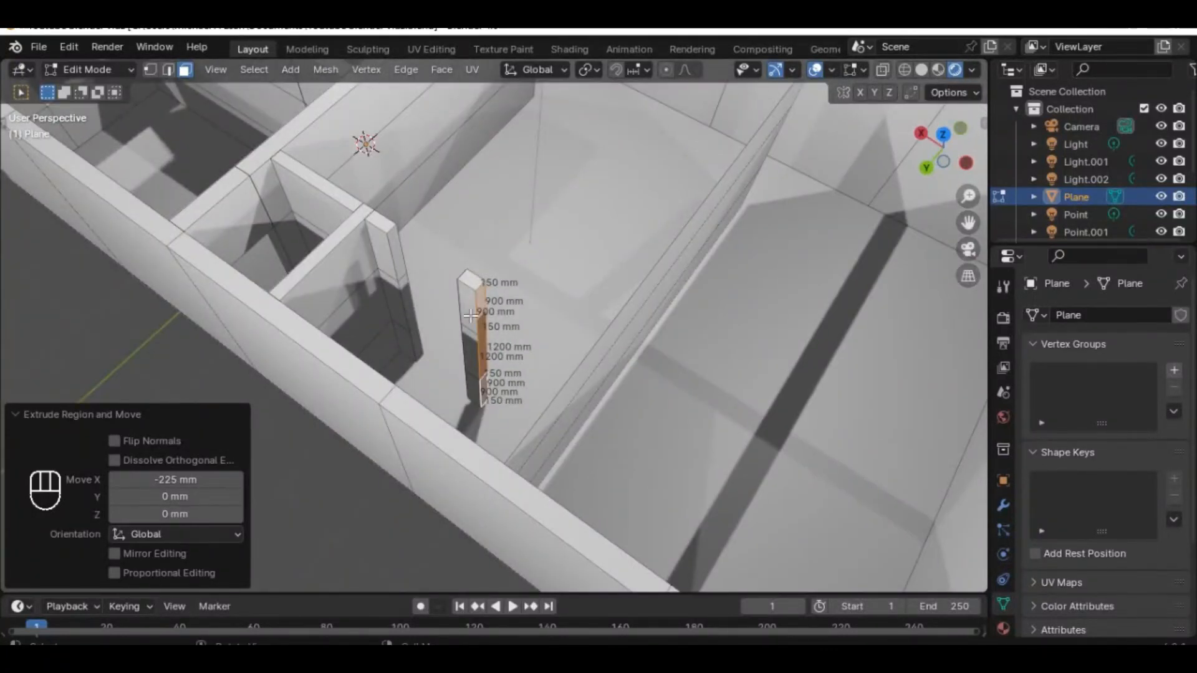
click(472, 332)
shift+click(474, 373)
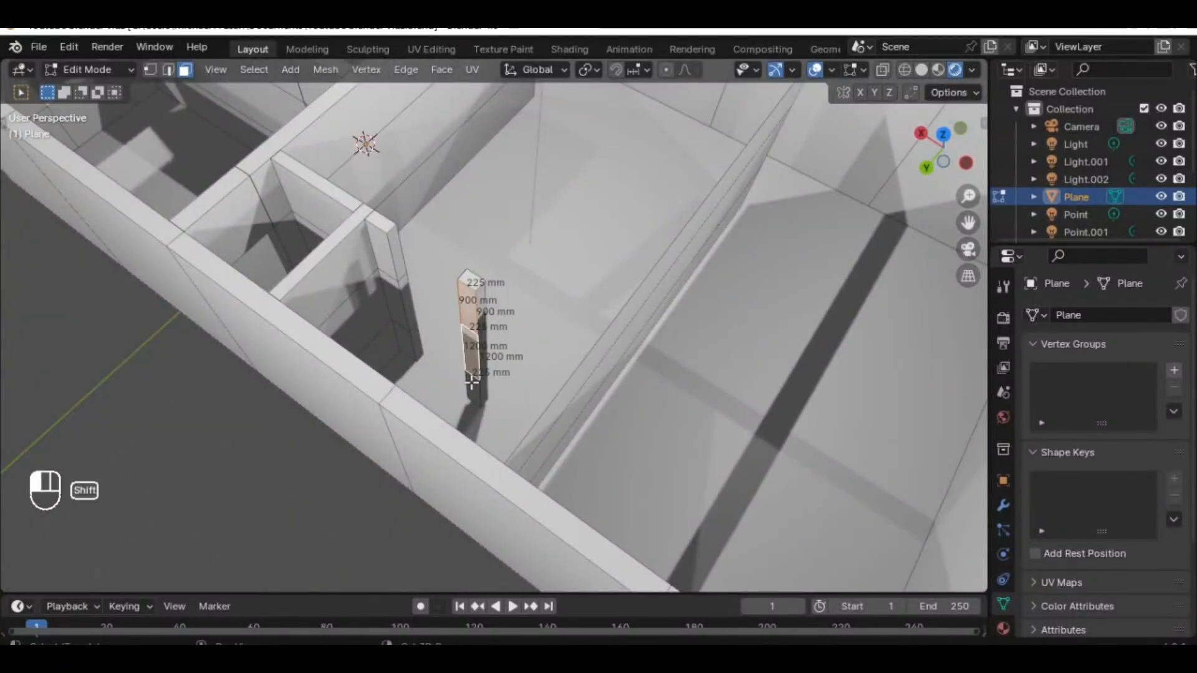
shift+click(474, 391)
middle_drag(474, 391, 489, 336)
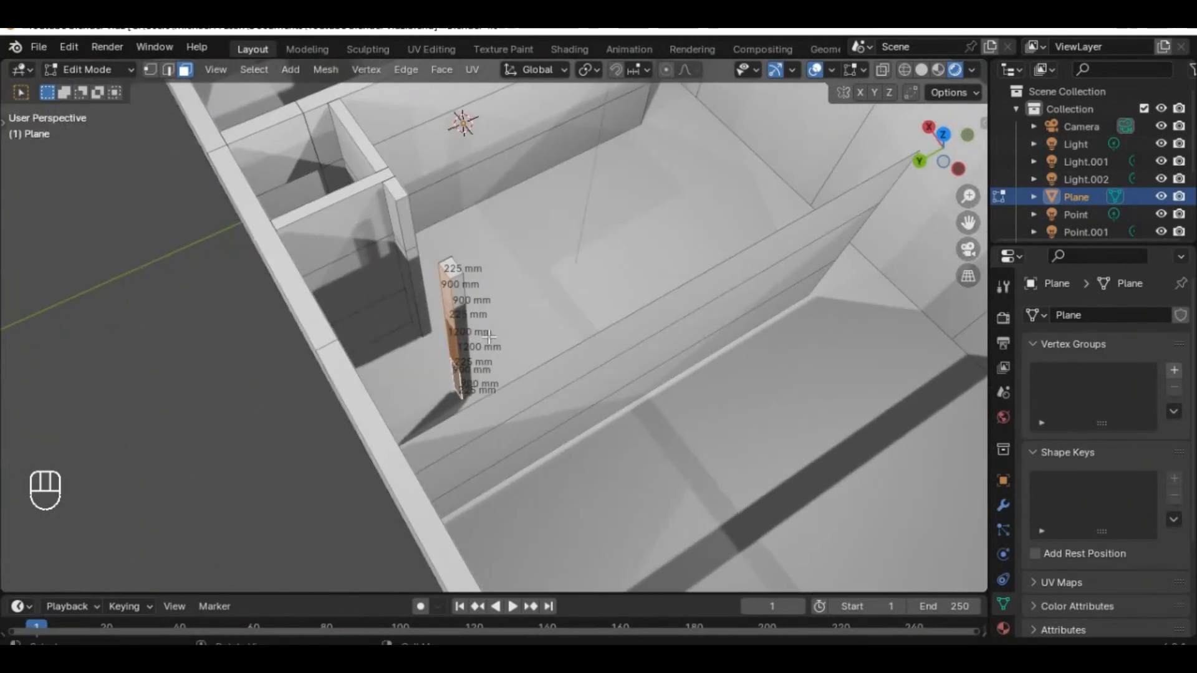
key(g)
key(y)
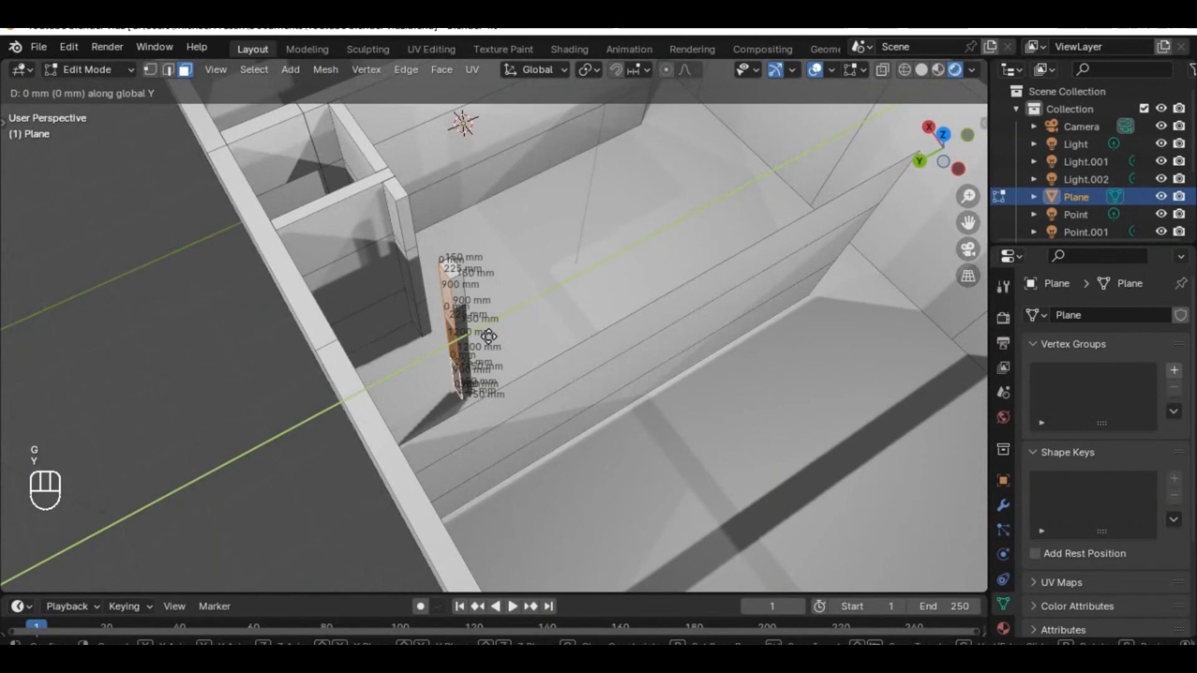
text(1200)
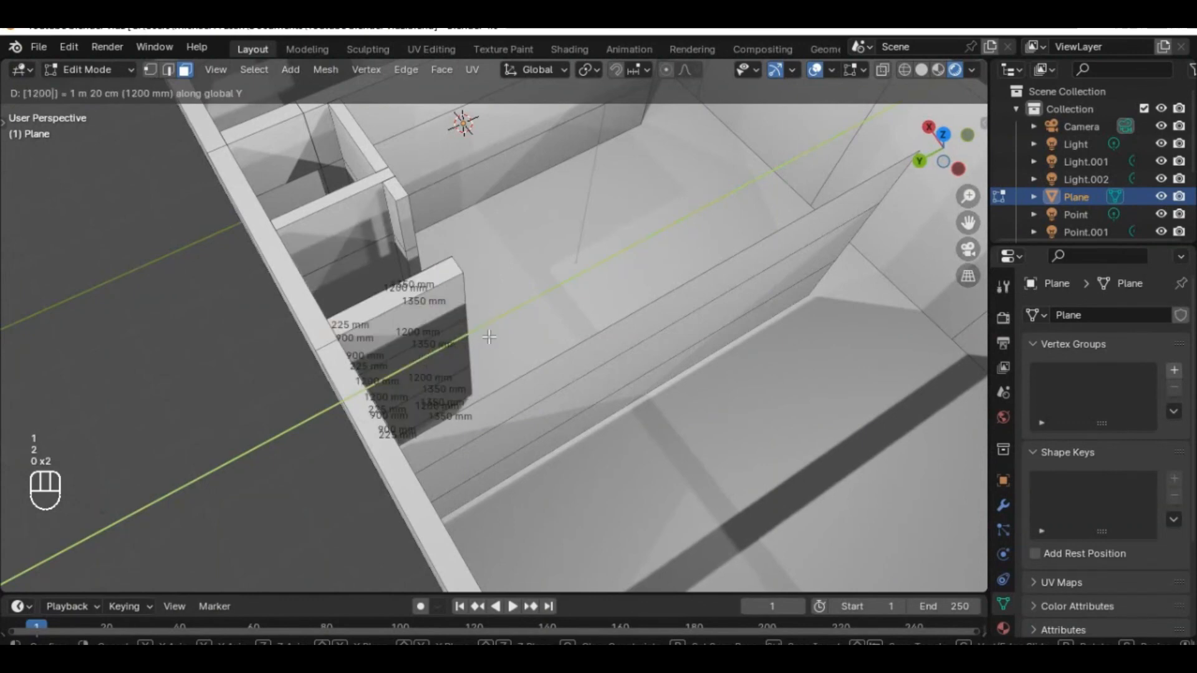
click(489, 337)
click(575, 315)
- Duplicate the upper end face of the neighbouring wall stub and offset the copy -900 mm along X
middle_drag(556, 326, 362, 300)
middle_drag(589, 350, 658, 422)
middle_drag(488, 338, 443, 256)
key(shift+d)
key(y)
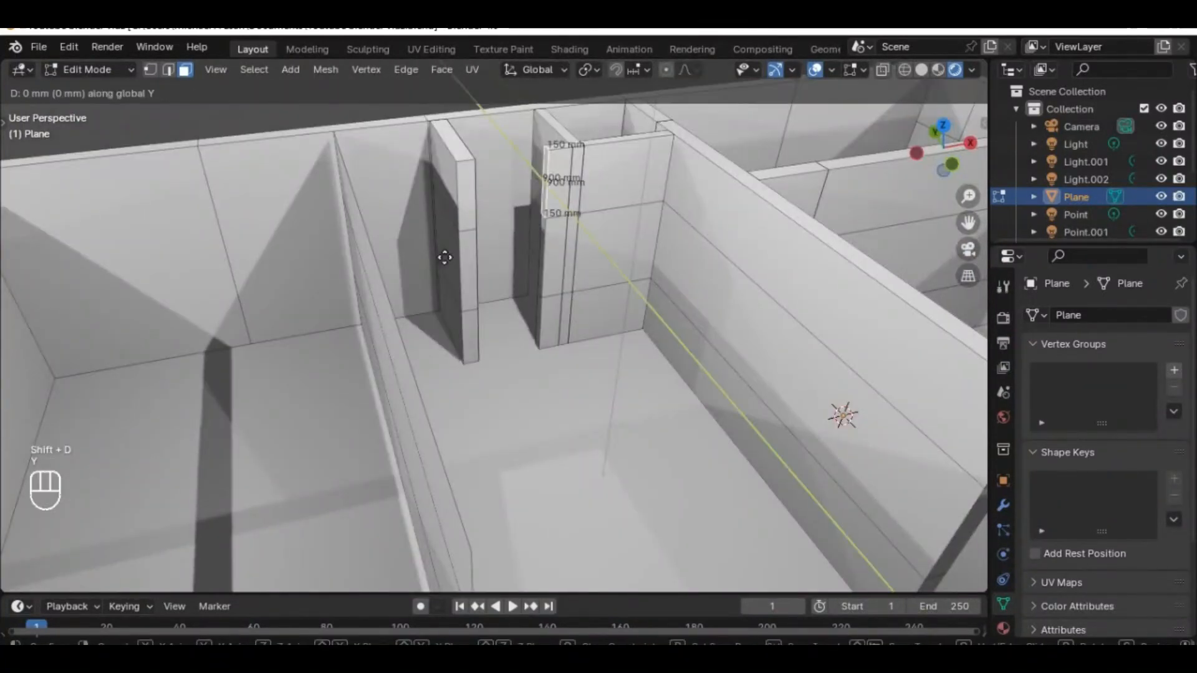
text(x9000)
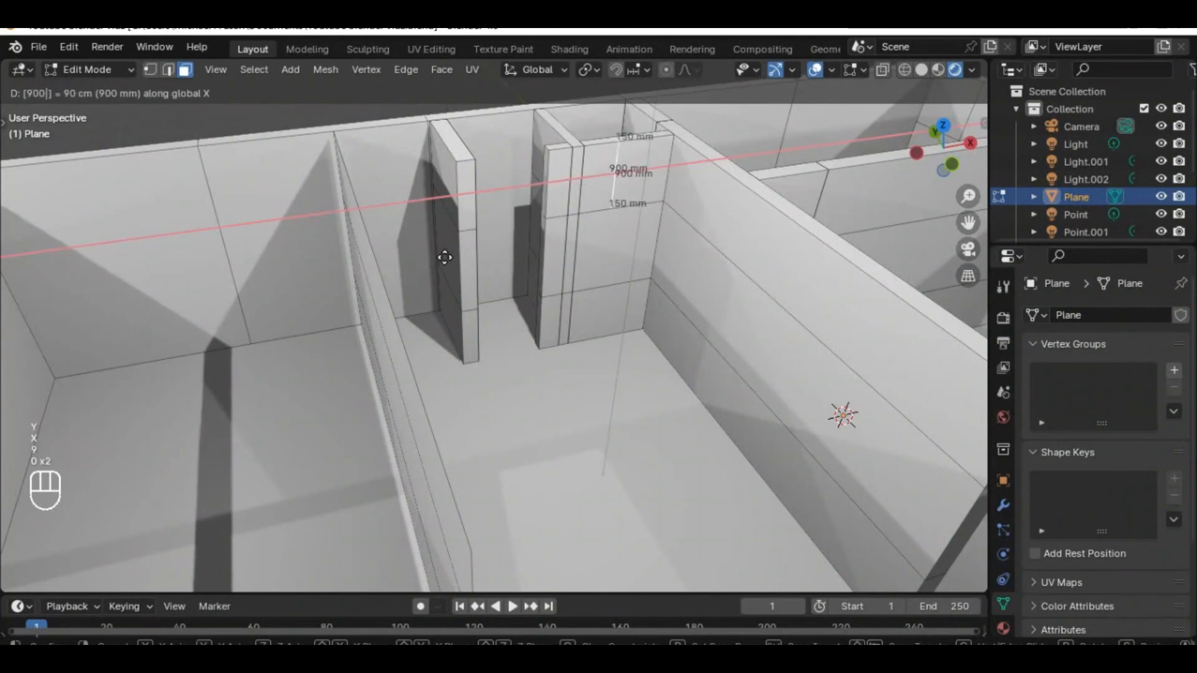
key(BackSpace)
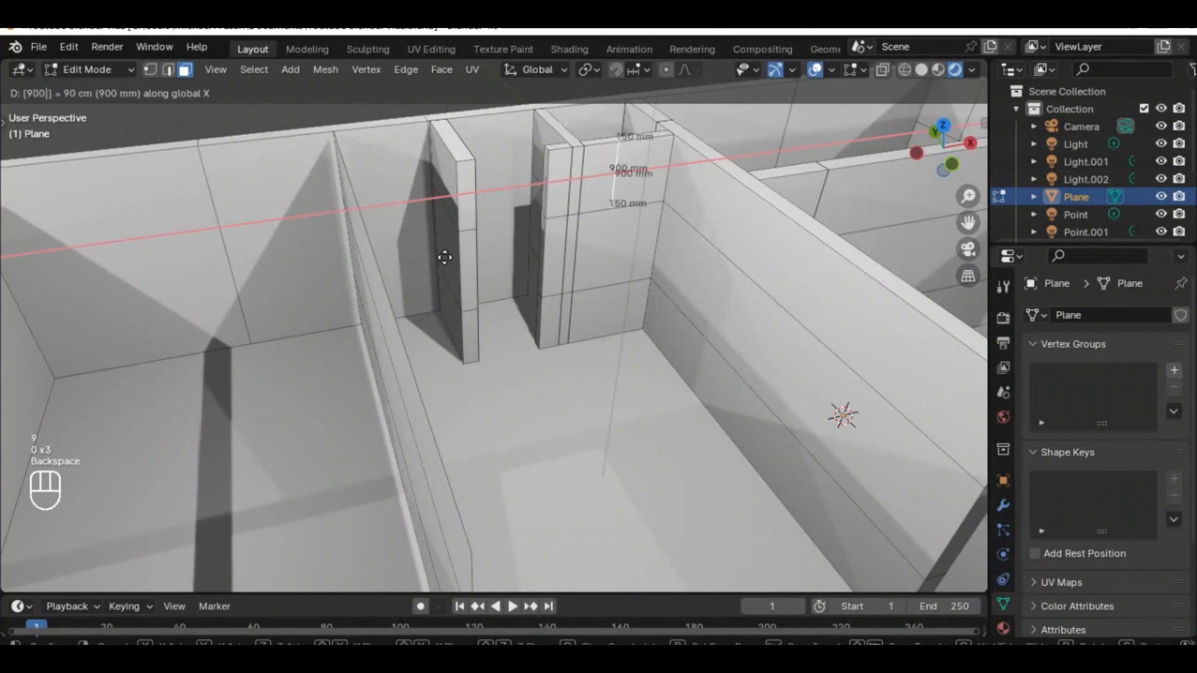
text(-)
key(Return)
- Extrude the duplicated upper face 900 mm along X to form a header across the door opening
key(e)
key(y)
text(x900)
click(444, 256)
click(563, 395)
- Look over the partition layout from several sides and save the file
middle_drag(563, 396, 558, 371)
scroll(514, 345, down, 3)
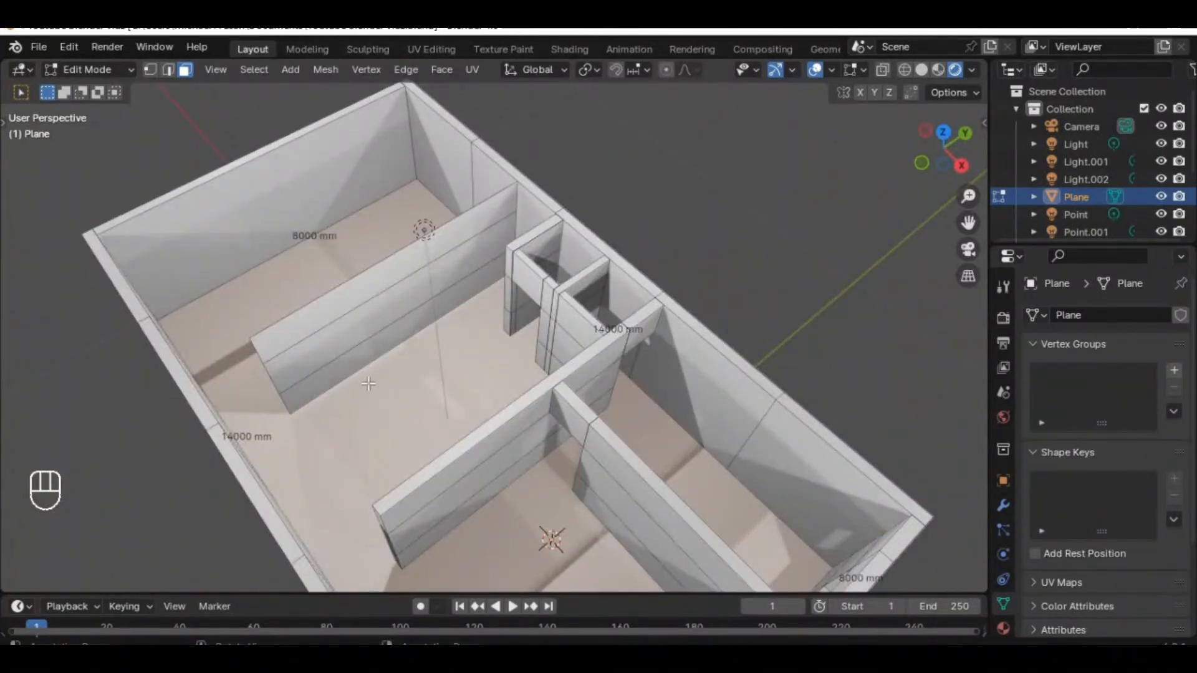
middle_drag(369, 383, 389, 304)
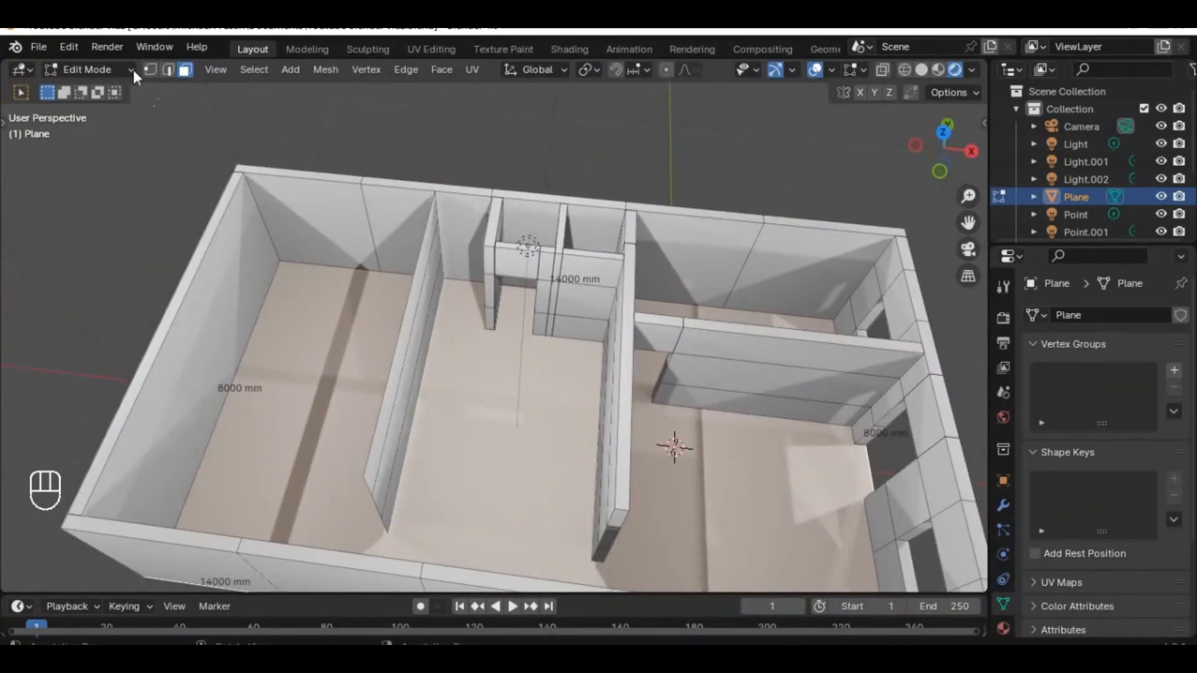
click(423, 358)
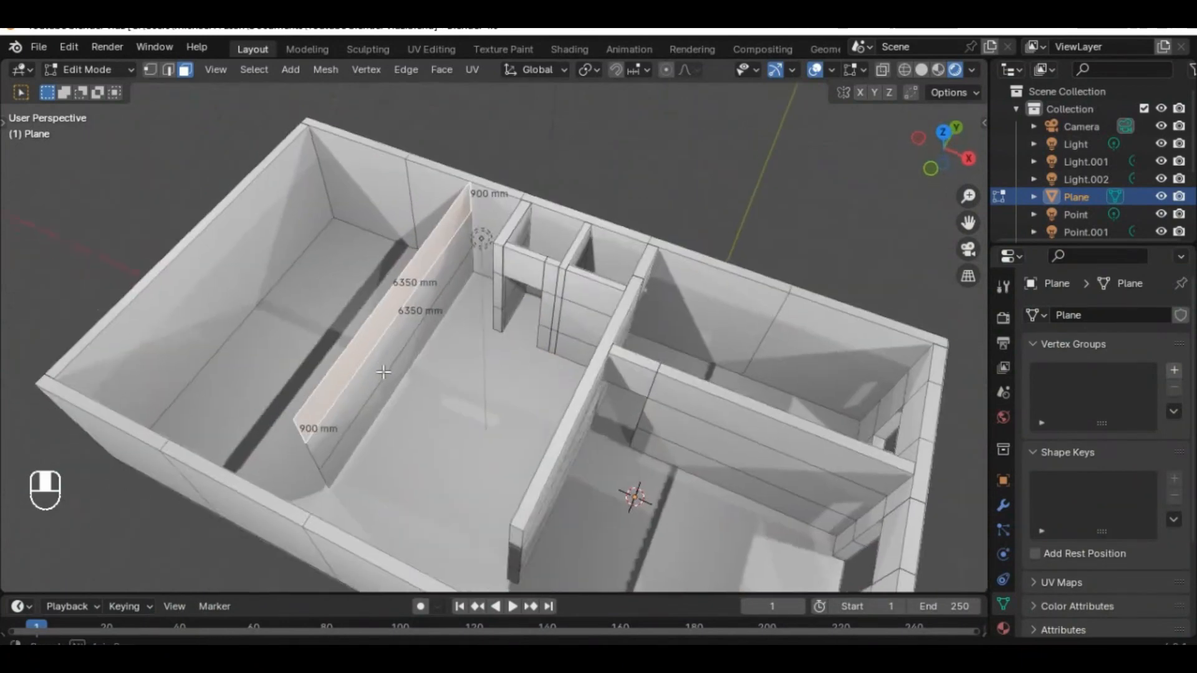
middle_drag(430, 377, 467, 476)
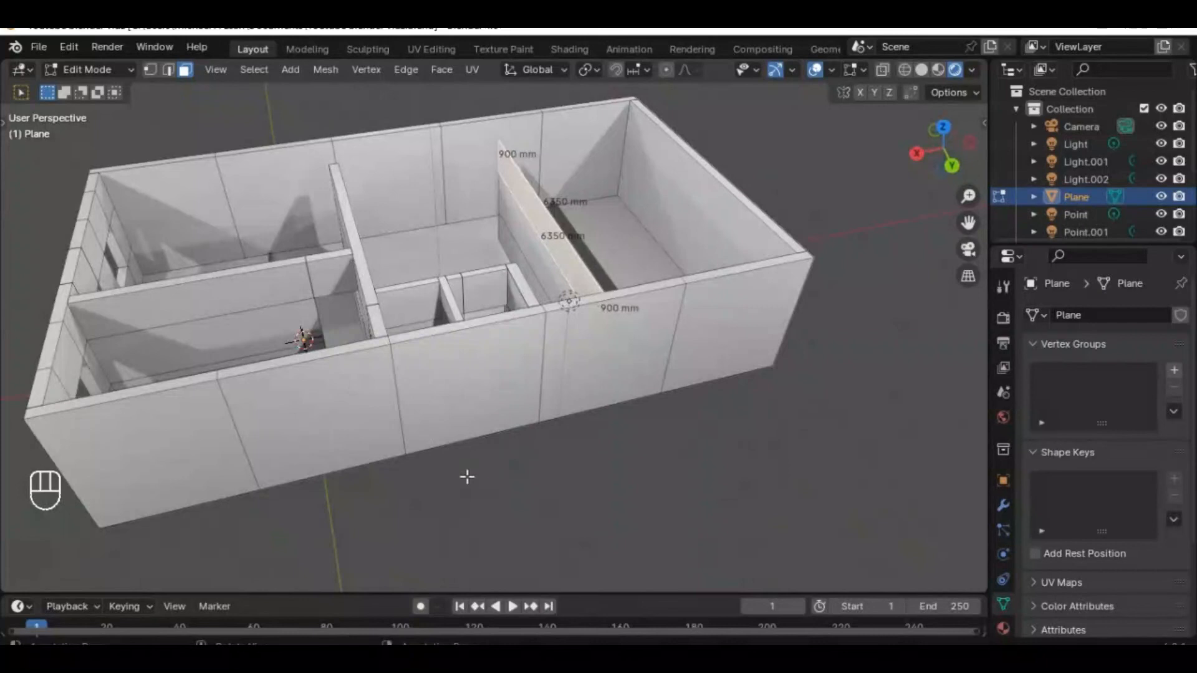
key(ctrl+s)
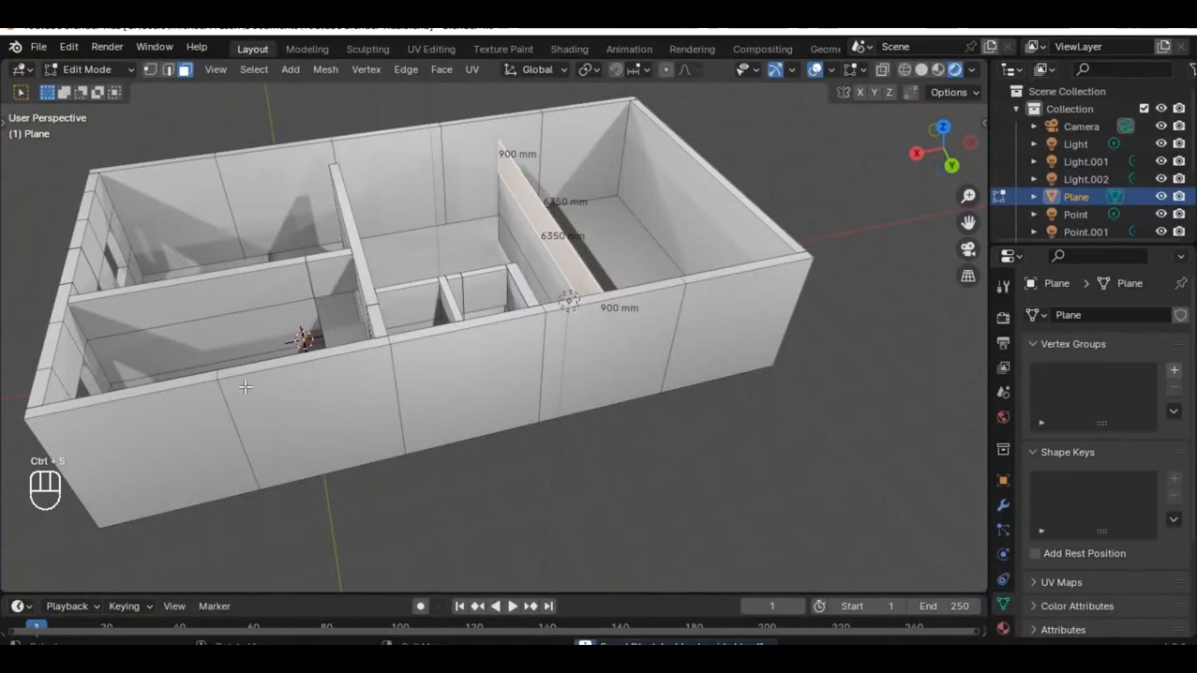
- Select the 2800 mm wide panel on the long exterior wall beside the end room
click(284, 413)
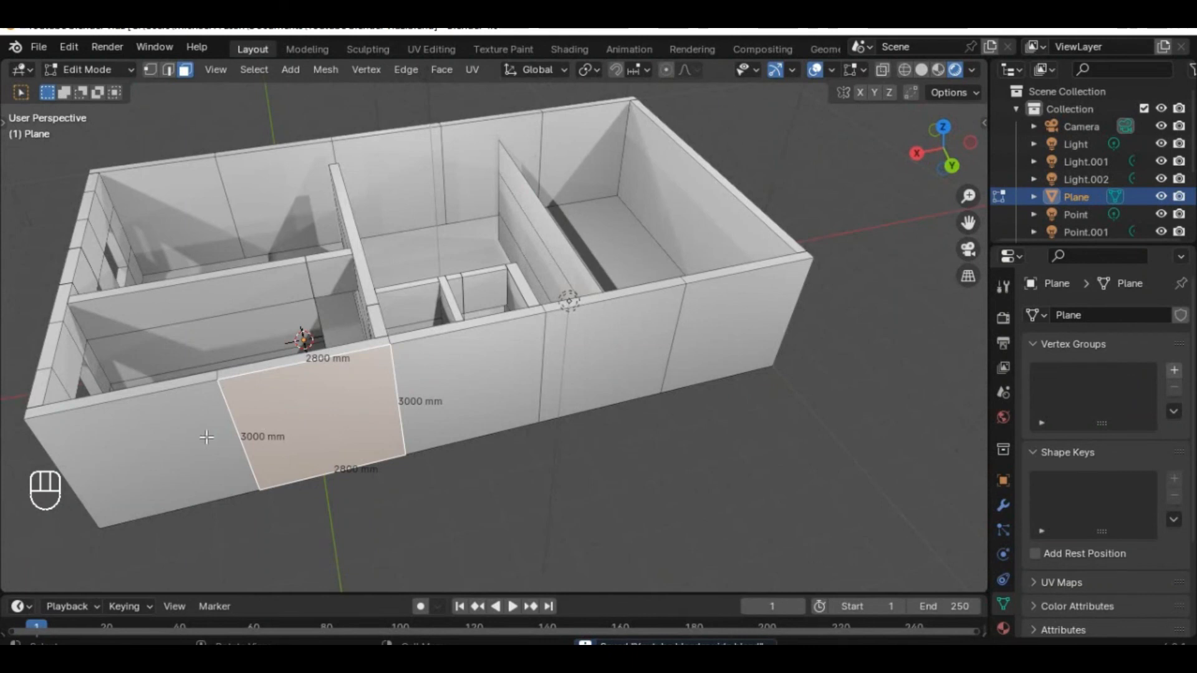
middle_drag(357, 441, 327, 405)
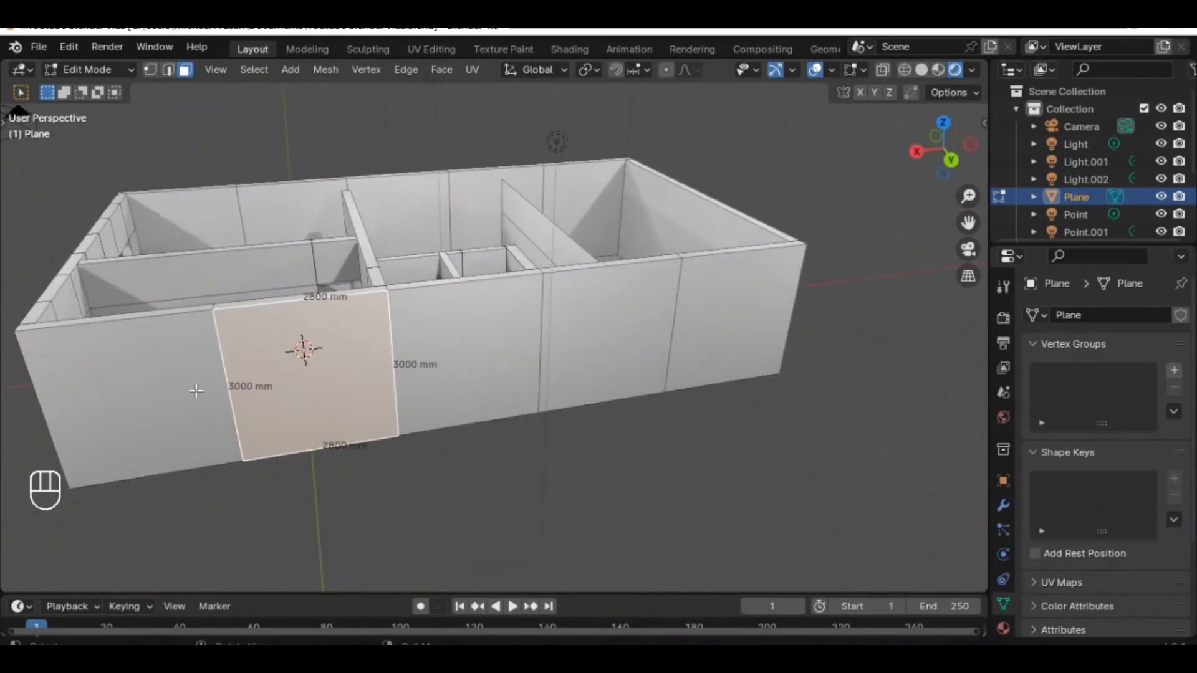